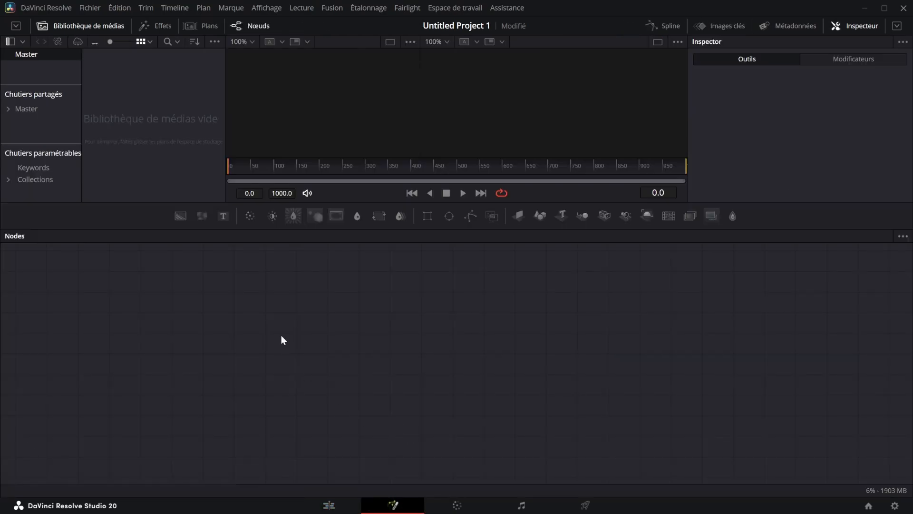
Enlarge the viewer area and add a Background node to the empty node graph
left_click_drag(316, 204, 382, 300)
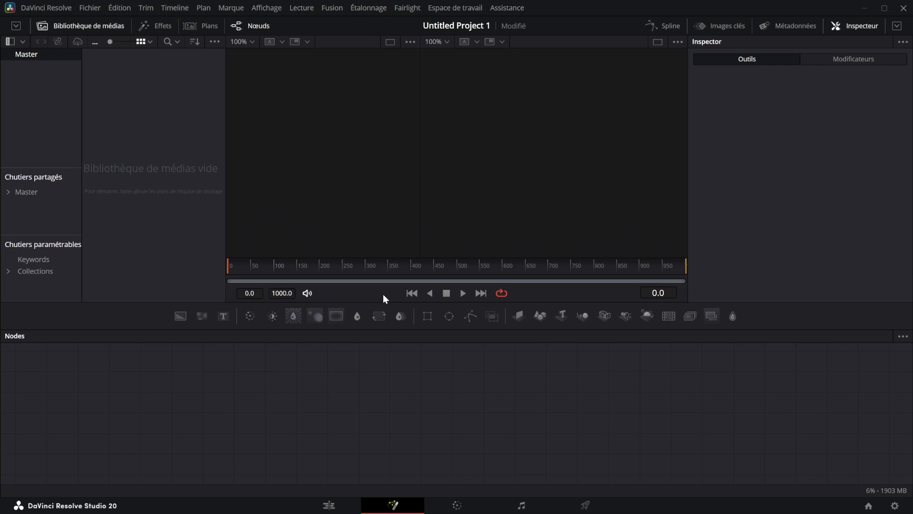
left_click_drag(180, 316, 207, 333)
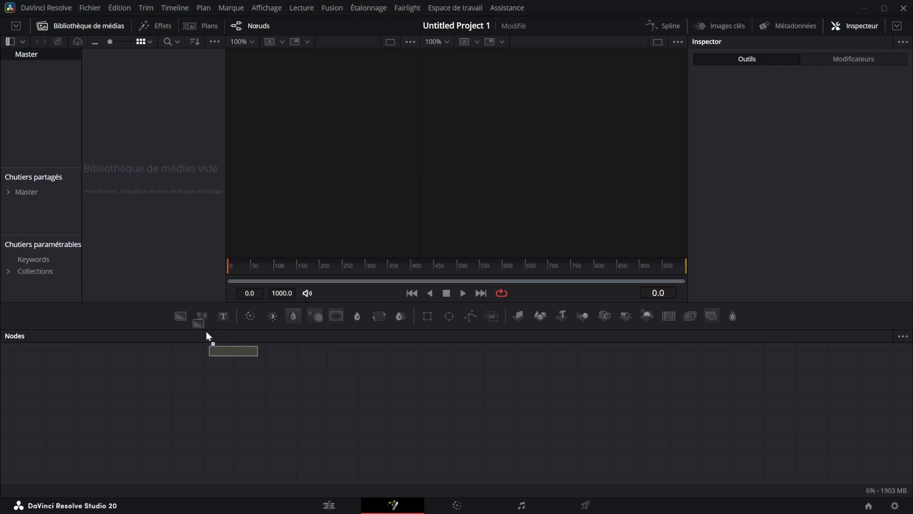
left_click_drag(301, 378, 304, 380)
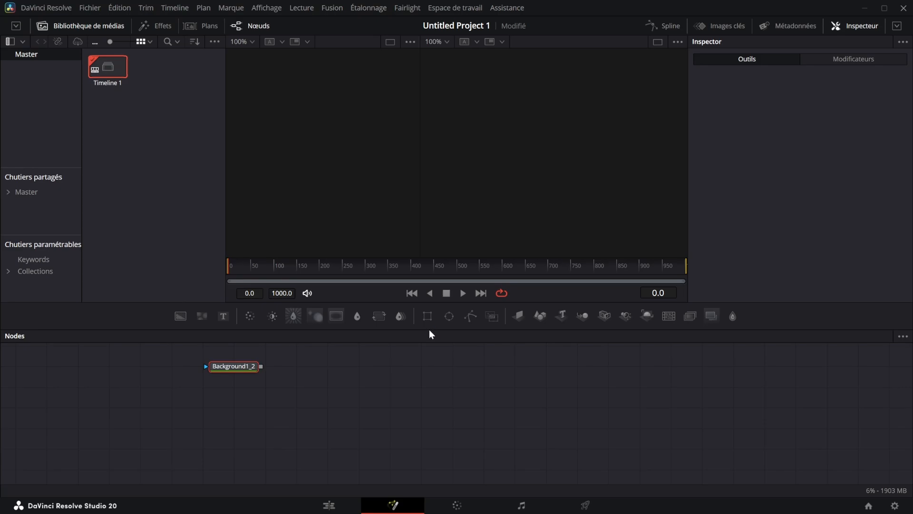
Mask the Background node with a new Ellipse node and delete the MediaOut1 node
left_click_drag(449, 316, 153, 358)
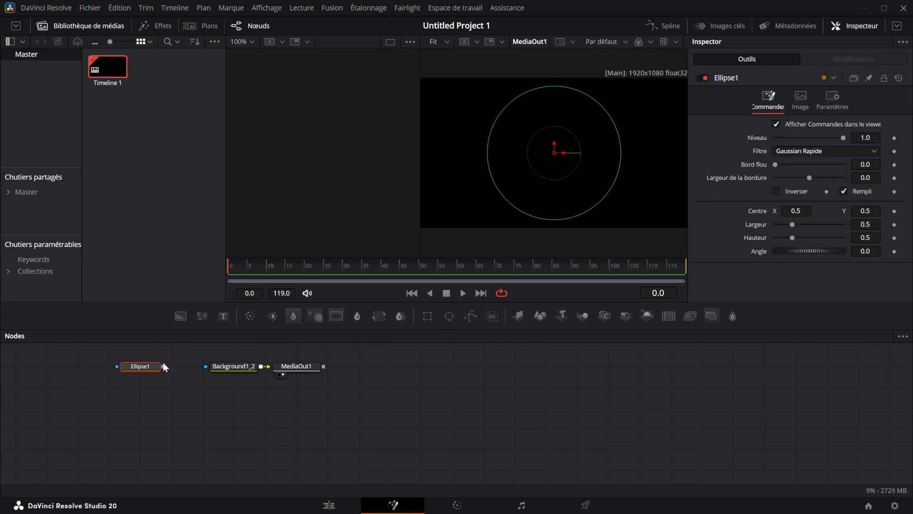
left_click(163, 364)
left_click_drag(163, 366, 207, 366)
left_click(310, 370)
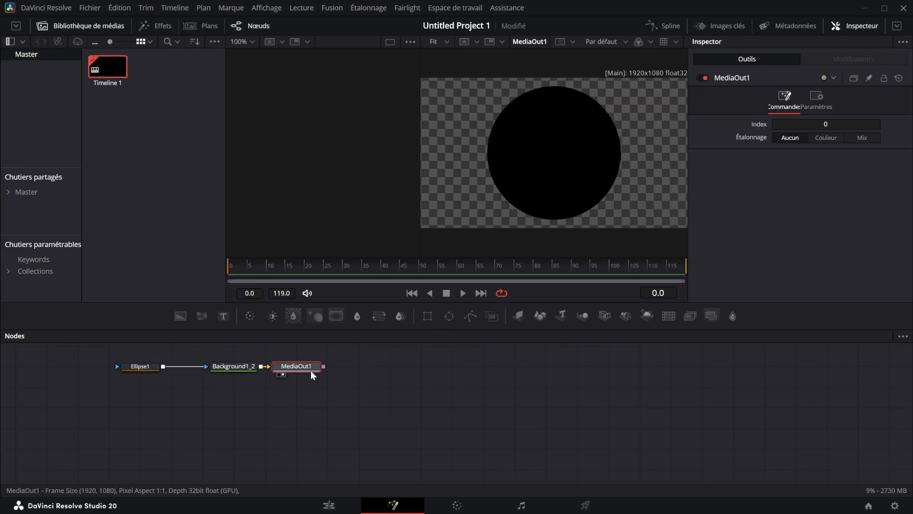
key("Delete")
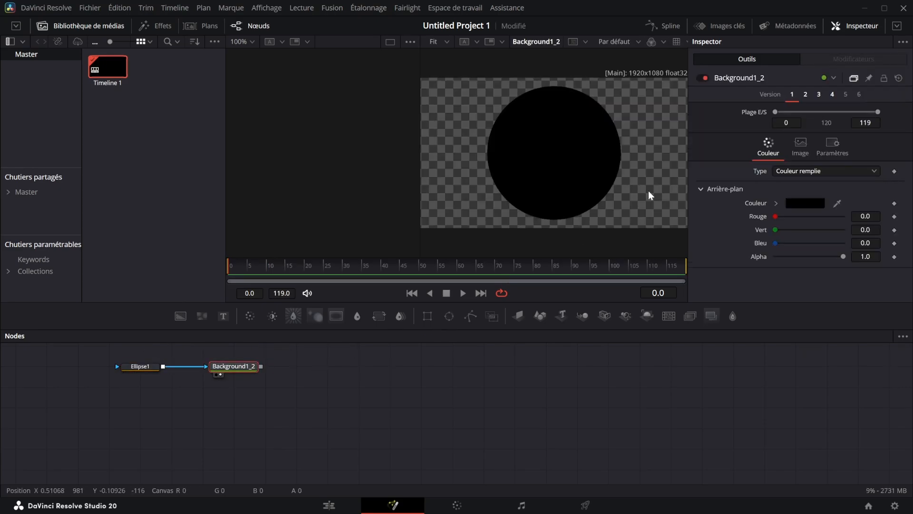
Add the red thumbnail image and the Compound Clip 1 Render.mp4 clip as media nodes below the Background, viewing the clip in the first viewer
left_click(149, 158)
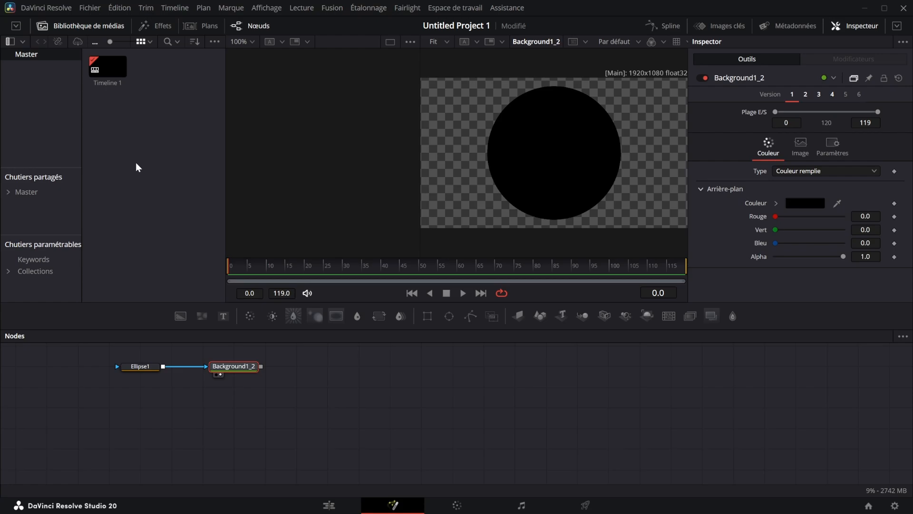
left_click_drag(162, 72, 230, 390)
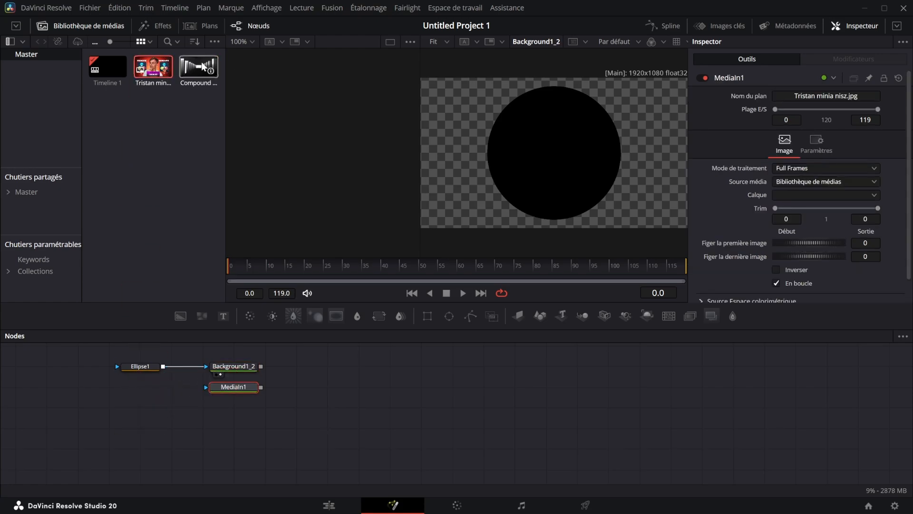
left_click_drag(202, 64, 335, 199)
left_click_drag(247, 408, 351, 147)
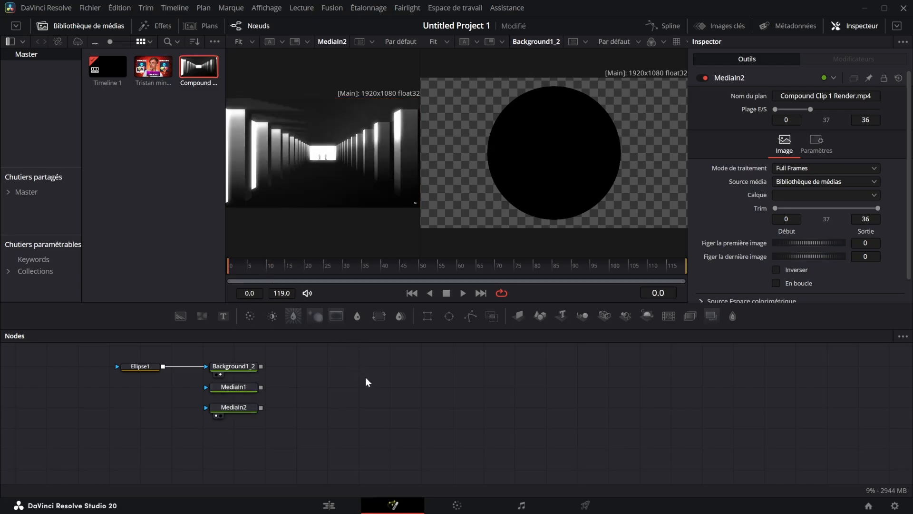
Add an Image Plane 3D node fed by the Background node and show it in the second viewer
key("shift+space")
type("image")
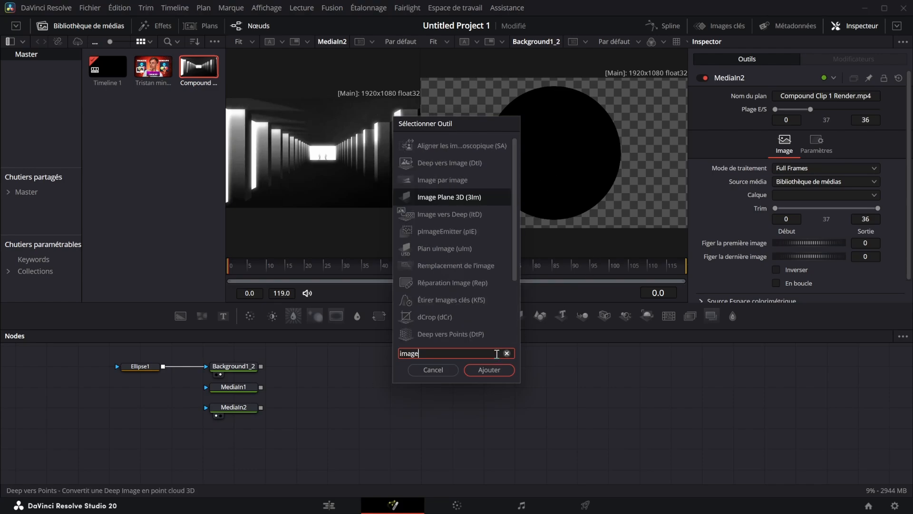
left_click(487, 369)
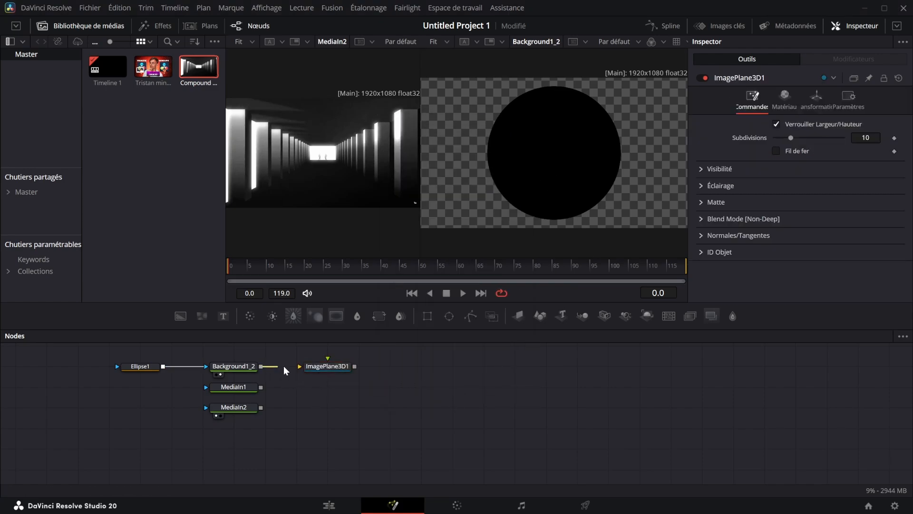
left_click_drag(261, 367, 595, 167)
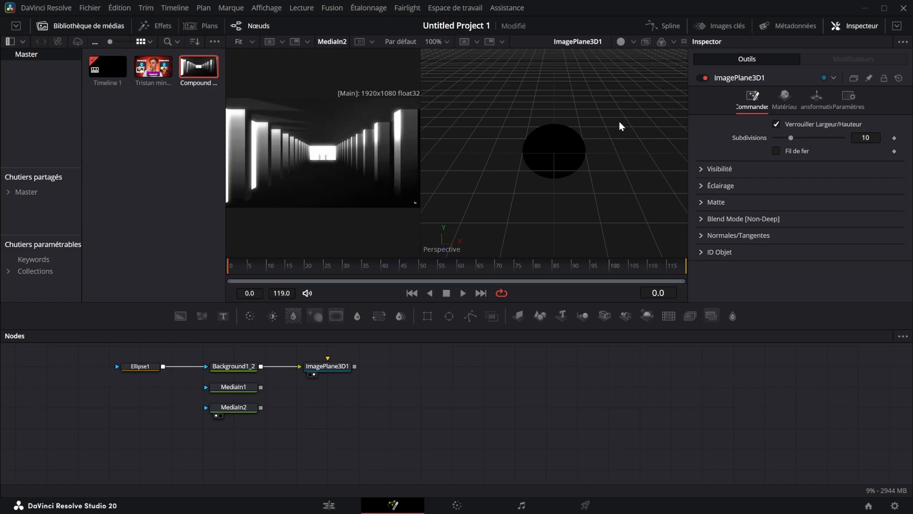
Examine the circle's image plane in the 3D perspective view from several angles and distances
left_click_drag(619, 126, 603, 172)
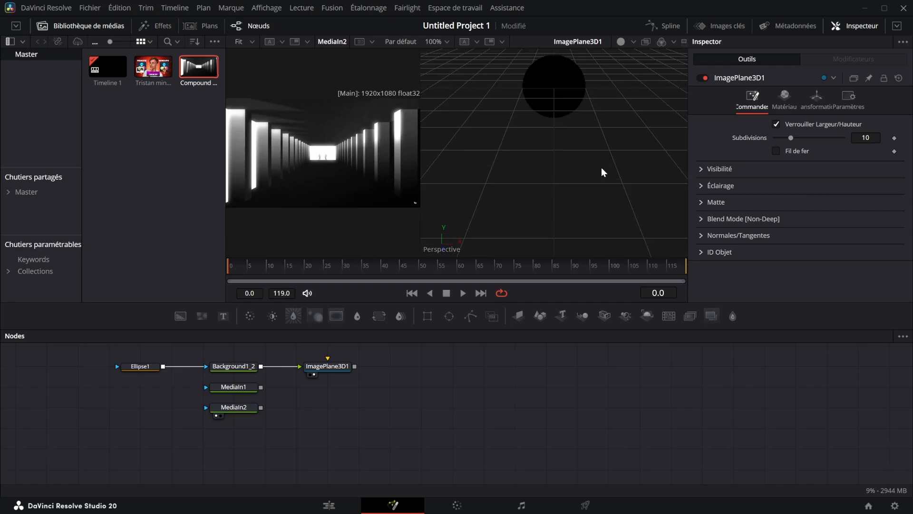
left_click_drag(613, 116, 523, 76)
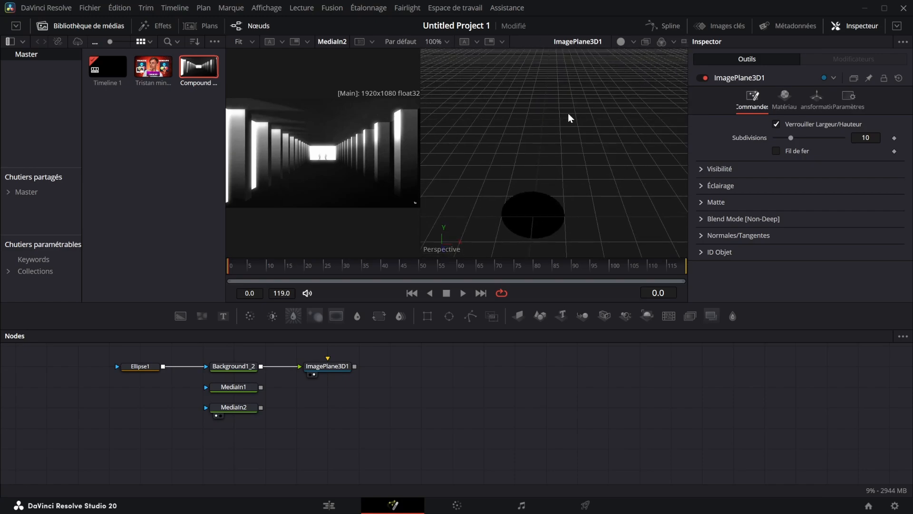
scroll(570, 114, "up", 5)
scroll(575, 98, "down", 4)
scroll(578, 97, "up", 8)
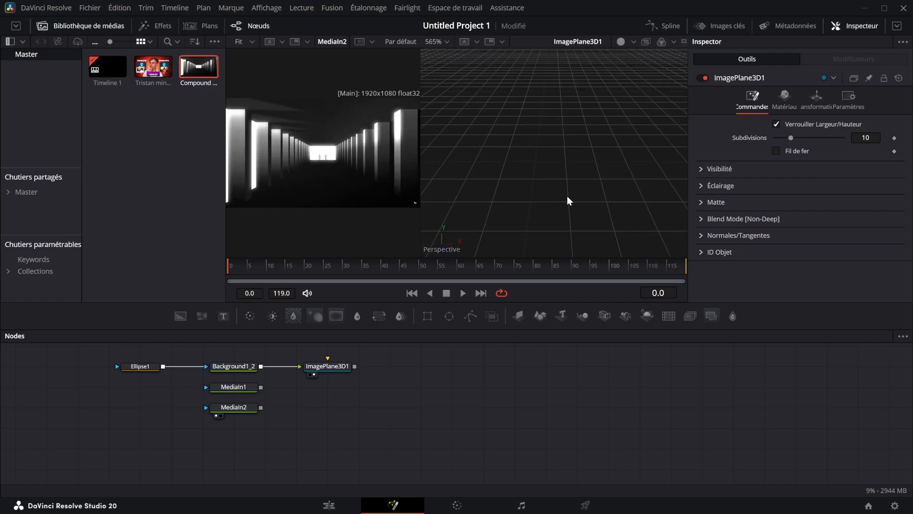
scroll(582, 85, "down", 10)
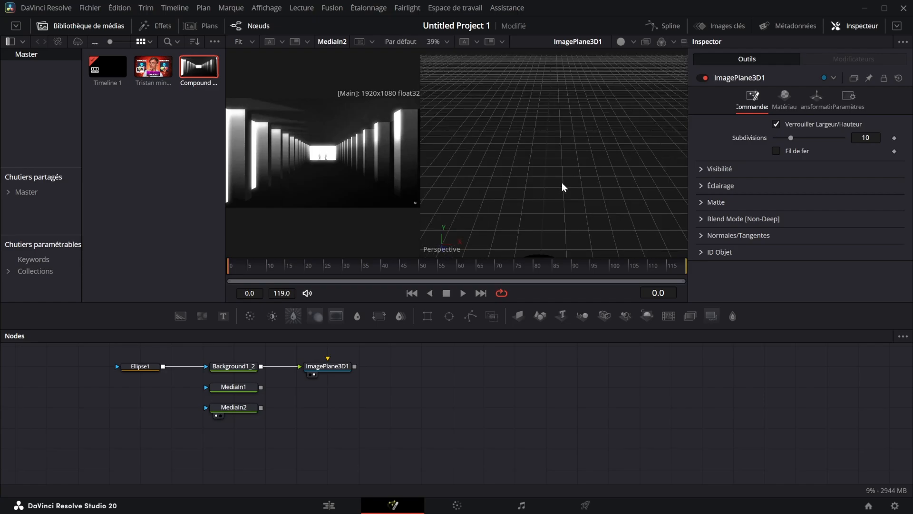
left_click_drag(562, 187, 558, 145)
scroll(558, 144, "up", 4)
scroll(572, 145, "down", 4)
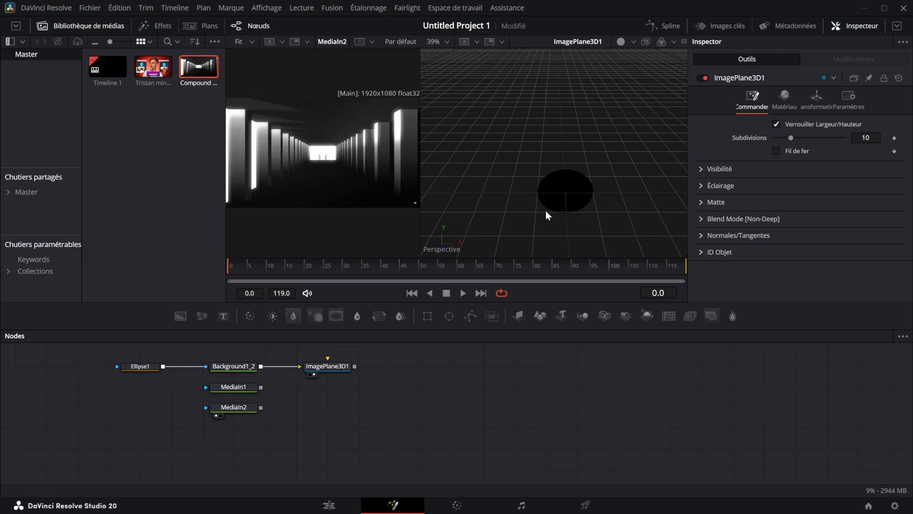
left_click_drag(544, 212, 525, 189)
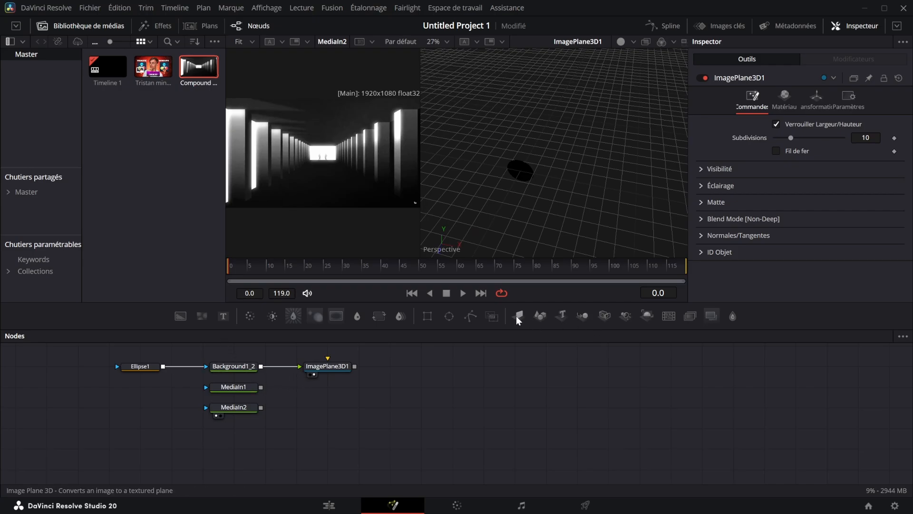
Feed MediaIn1 and MediaIn2 into their own new Image Plane 3D nodes and move the playhead to frame 4
left_click_drag(518, 315, 328, 387)
left_click_drag(260, 387, 300, 387)
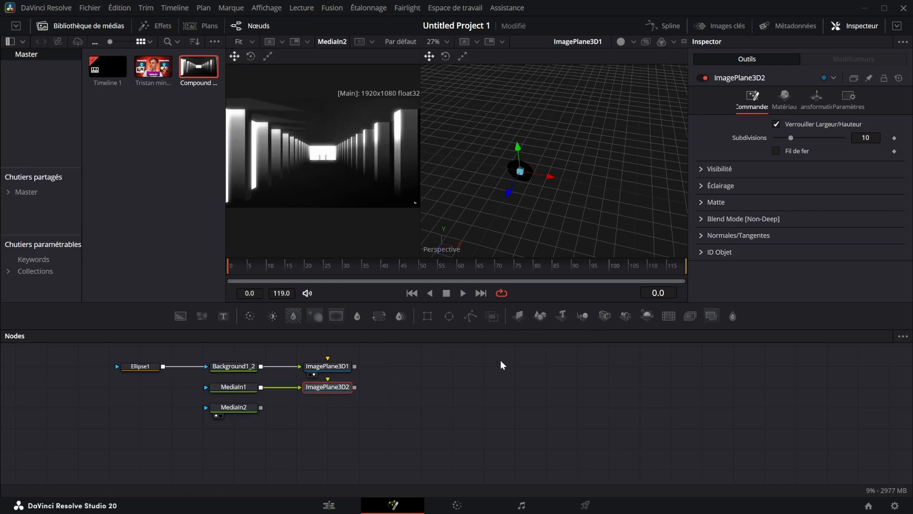
left_click_drag(518, 316, 327, 407)
left_click_drag(260, 407, 300, 407)
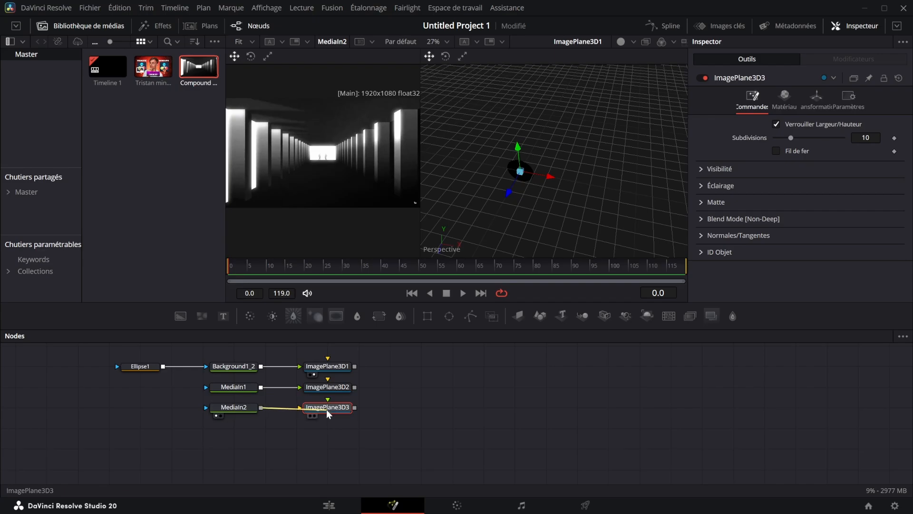
key("2")
left_click_drag(309, 264, 245, 266)
left_click_drag(341, 366, 411, 309)
left_click(403, 404)
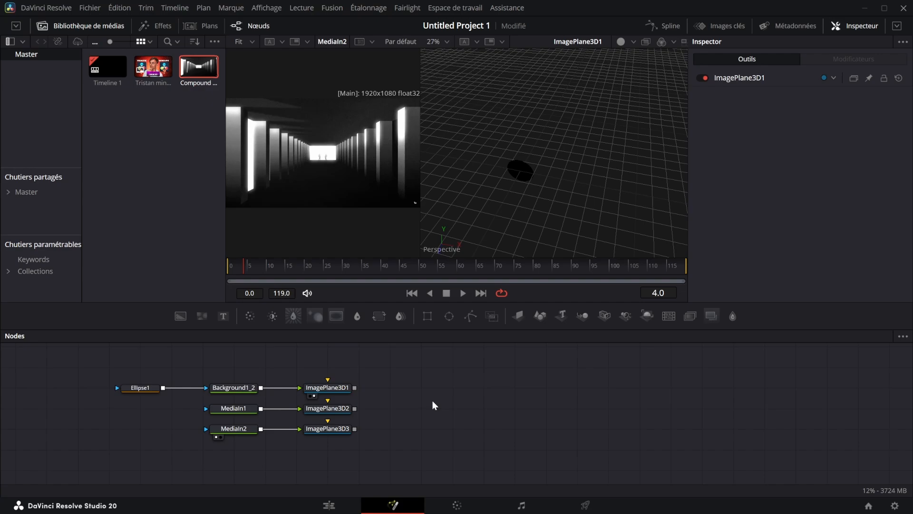
Try merging the Background node over MediaIn1 with a 2D Merge node, view it, and undo the merge
left_click(289, 388)
left_click(289, 409)
left_click_drag(261, 388, 261, 408)
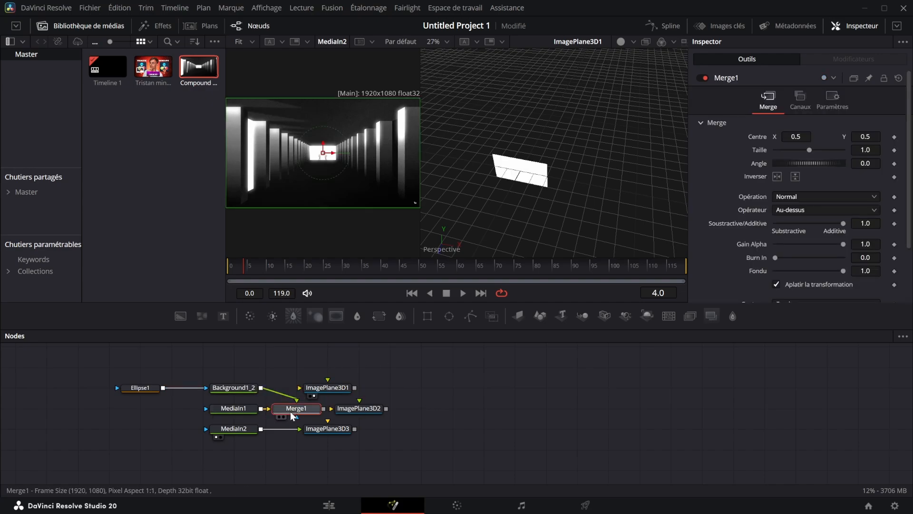
key("2")
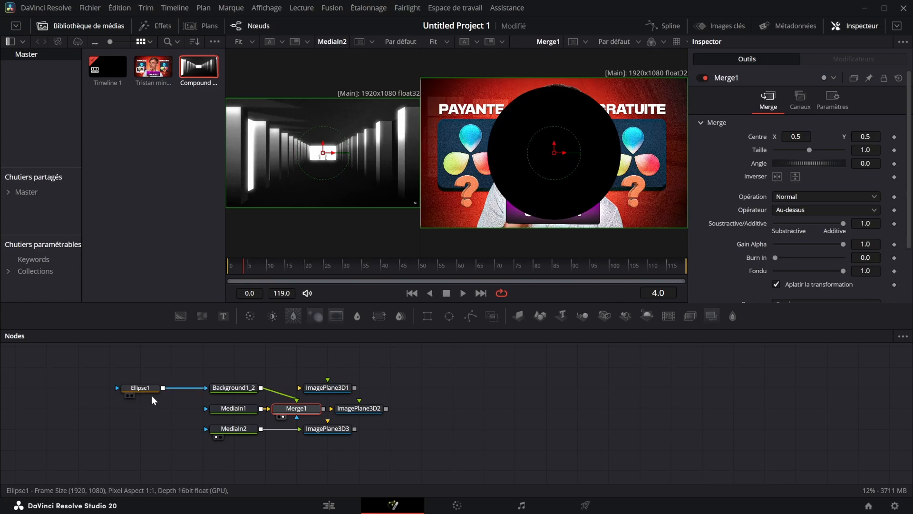
key("ctrl+z")
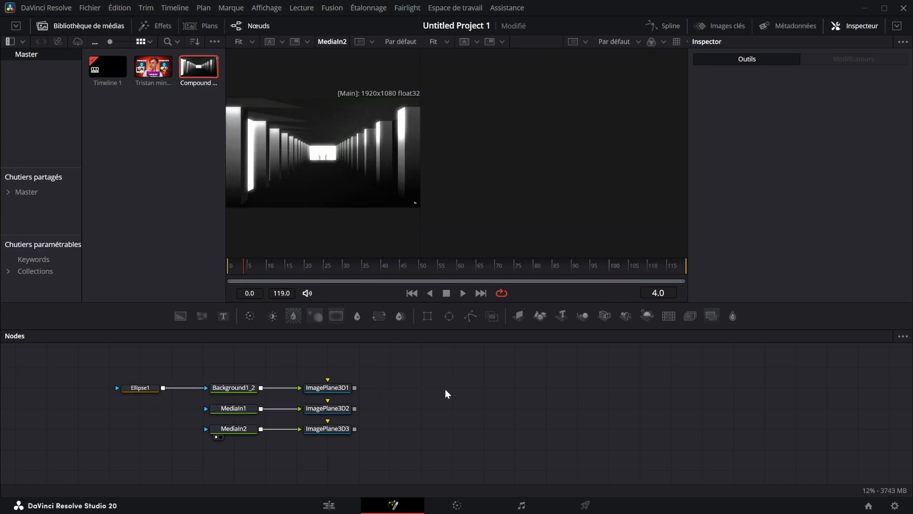
Add a Merge 3D node after the image planes, connect all three planes to it, and show it in the second viewer
key("shift+space")
type("merge")
left_click(452, 198)
left_click(507, 374)
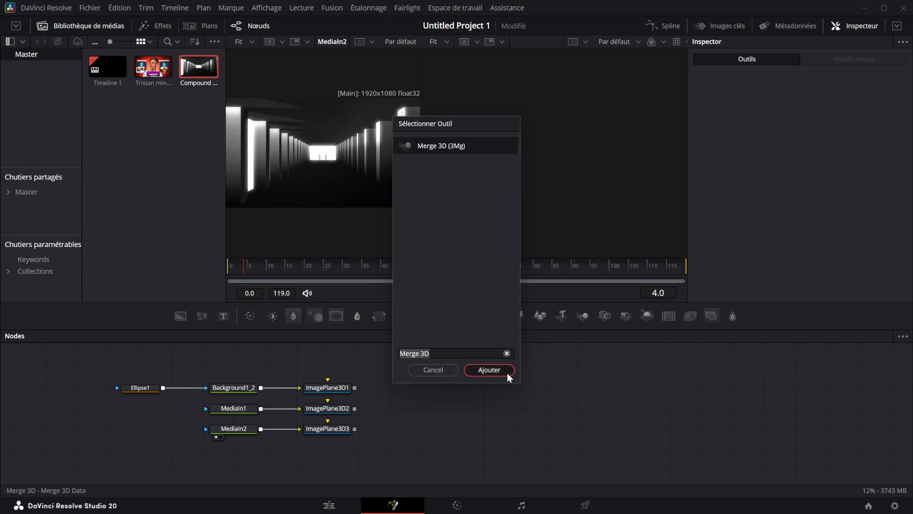
left_click_drag(458, 391, 426, 413)
left_click_drag(355, 387, 419, 411)
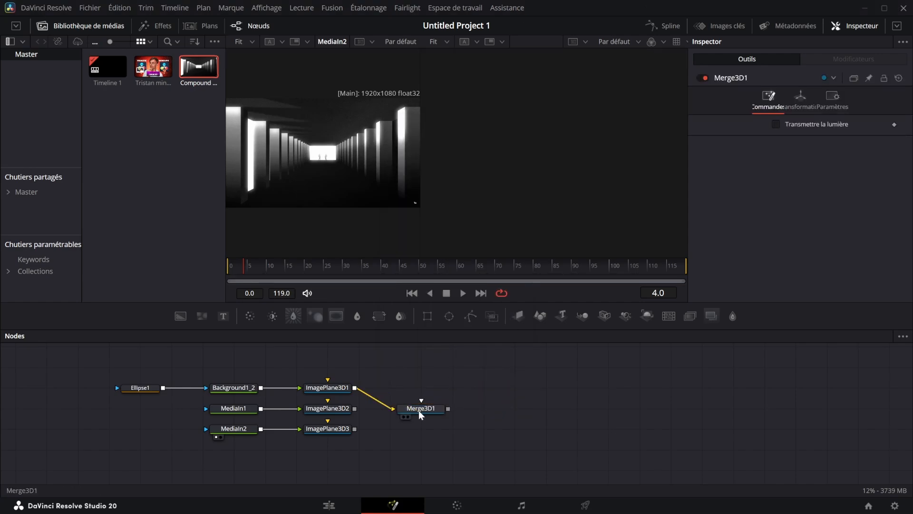
left_click_drag(355, 408, 571, 126)
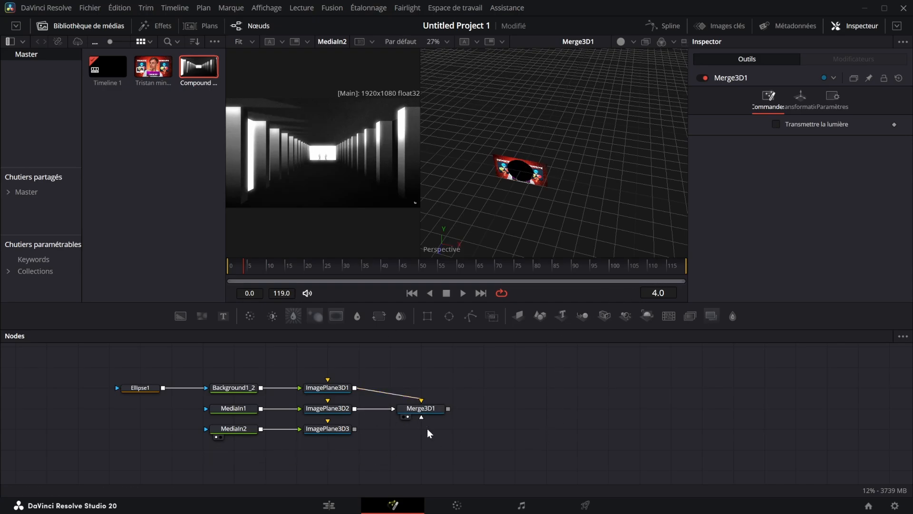
left_click_drag(354, 428, 421, 417)
Try feeding pasted copies of the three image planes into Merge3D1, and delete the copies
left_click_drag(340, 471, 310, 355)
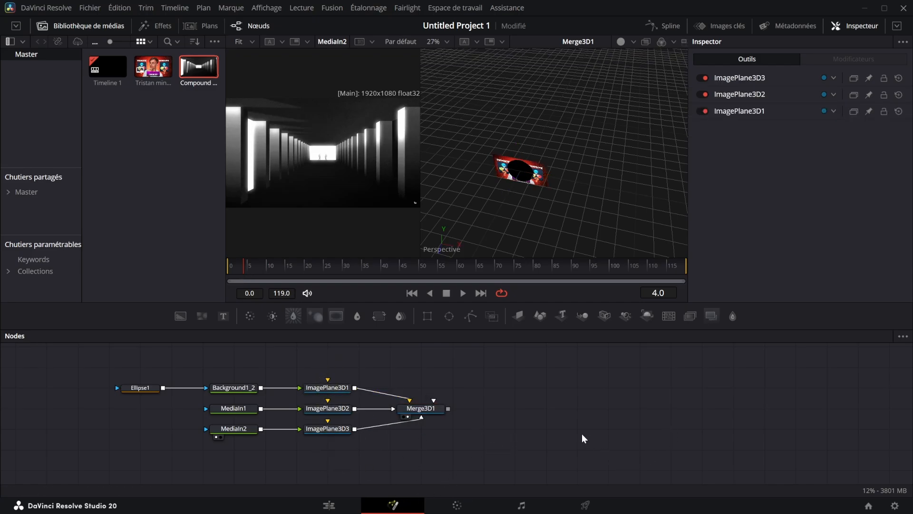
key("ctrl+v")
left_click(635, 424)
left_click_drag(605, 388, 421, 408)
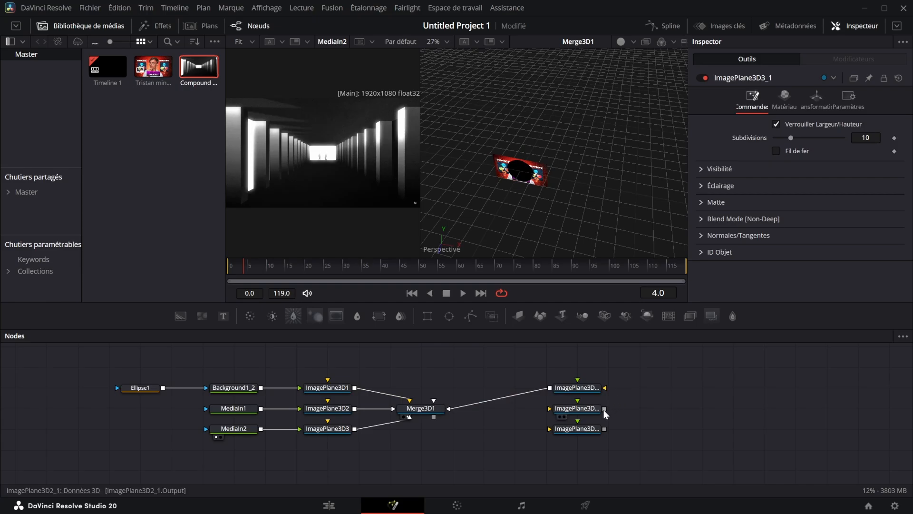
left_click_drag(604, 408, 424, 412)
left_click_drag(604, 428, 442, 418)
left_click_drag(664, 452, 567, 373)
key("Delete")
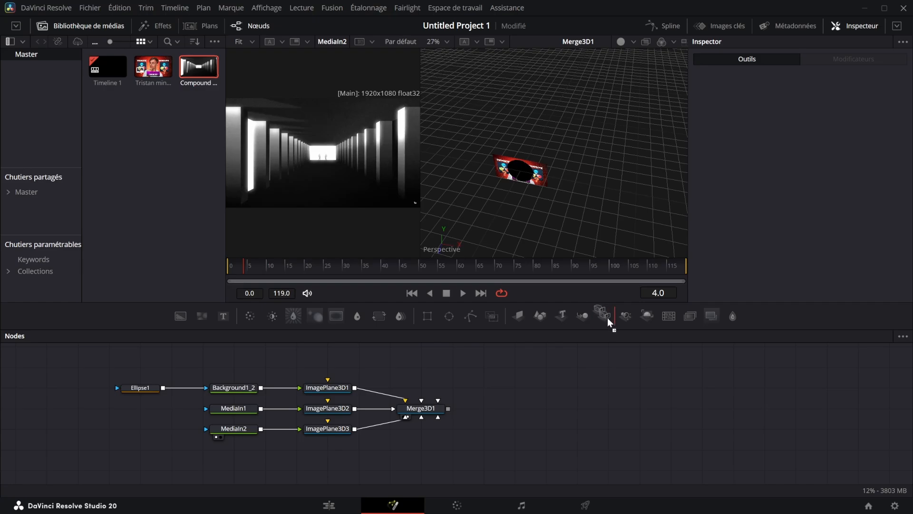
Add a Camera 3D node and connect it to Merge3D1
key("shift+space")
type("ca")
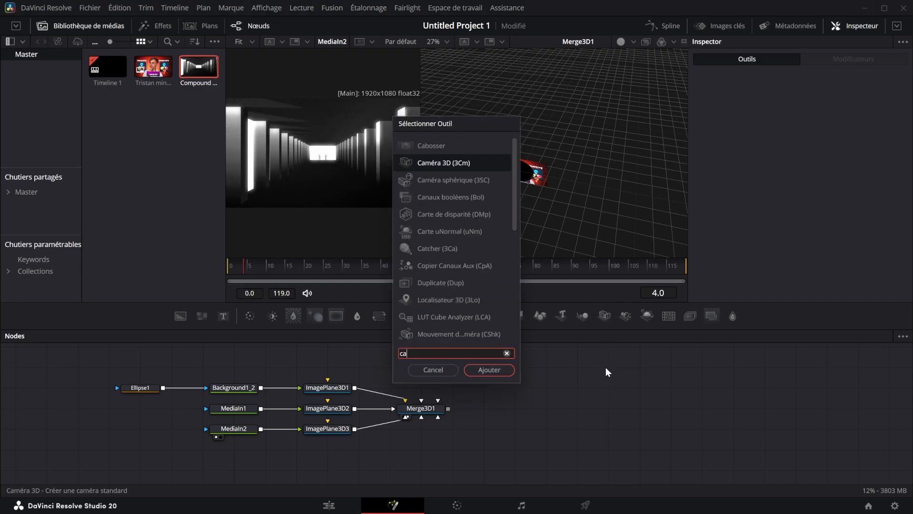
type("mera 3d")
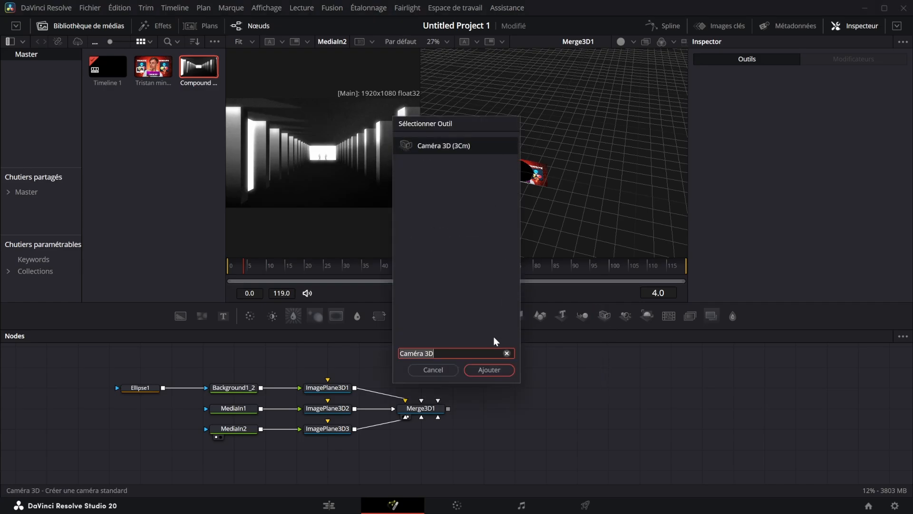
key("Return")
left_click_drag(613, 366, 421, 407)
left_click_drag(502, 431, 445, 436)
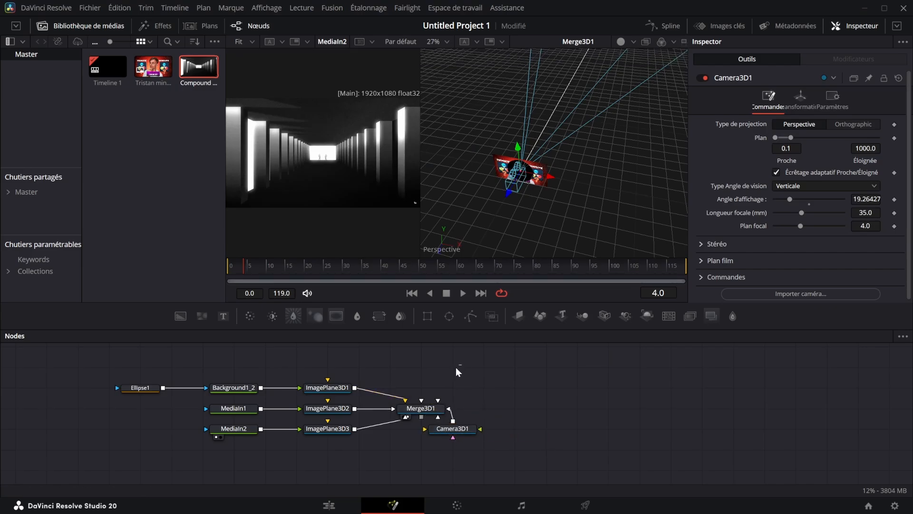
Detach the camera node, place it directly below Merge3D1, and reconnect it to the merge
left_click_drag(461, 364, 397, 423)
left_click_drag(457, 435, 422, 449)
left_click_drag(486, 462, 367, 451)
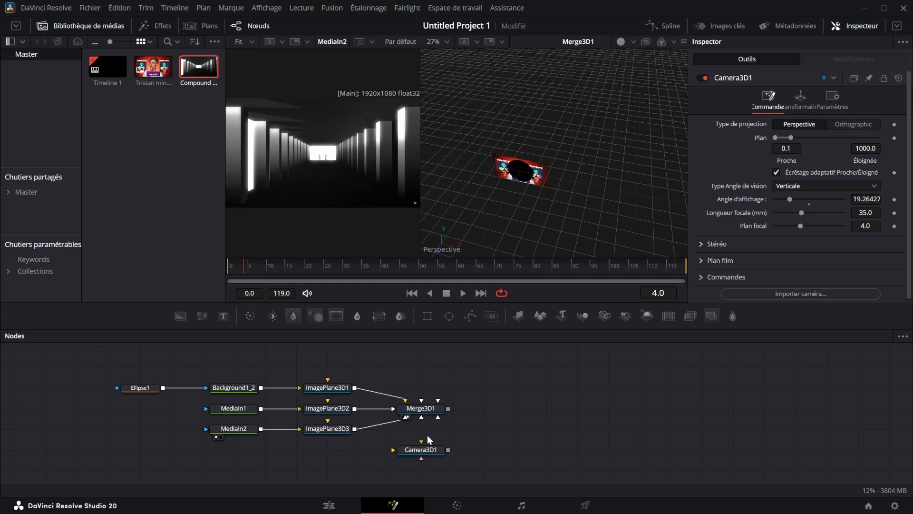
left_click_drag(201, 355, 357, 446)
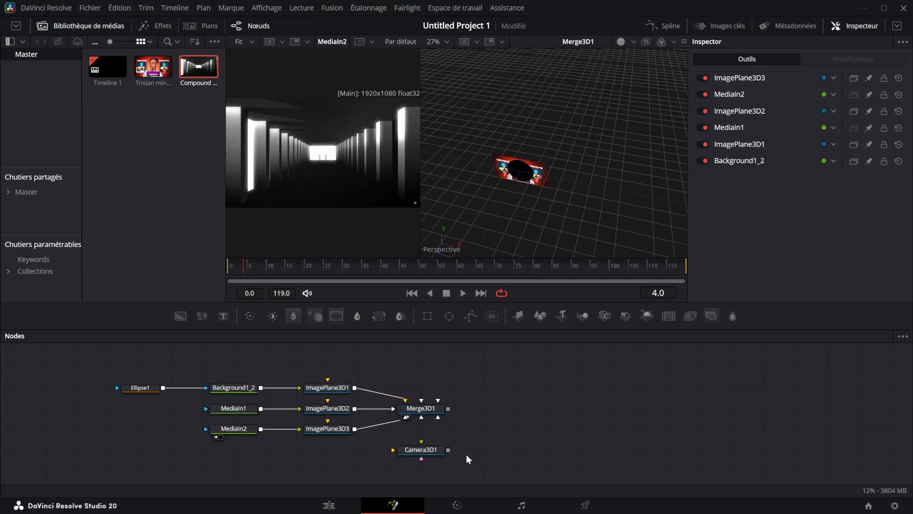
left_click_drag(448, 449, 448, 410)
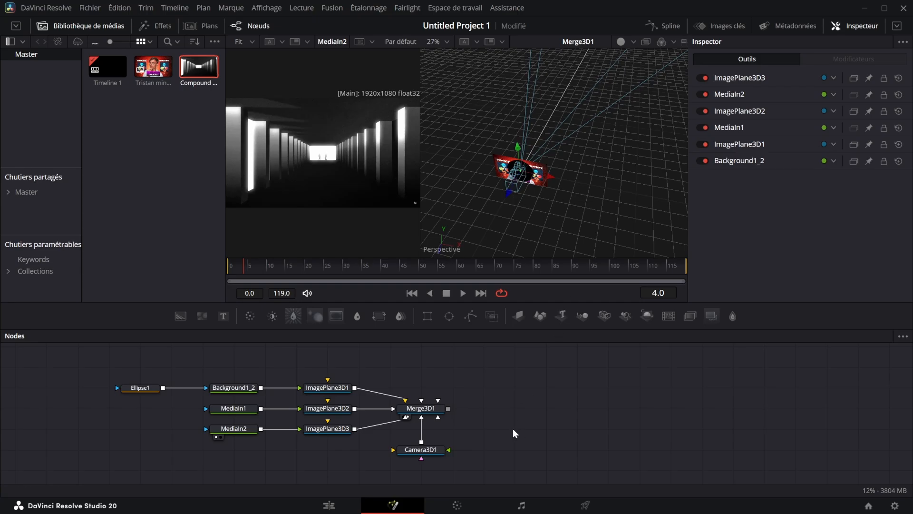
Place a MediaOut node in the empty graph area beyond Merge3D1, leaving a gap between them
left_click(621, 400)
key("ctrl+v")
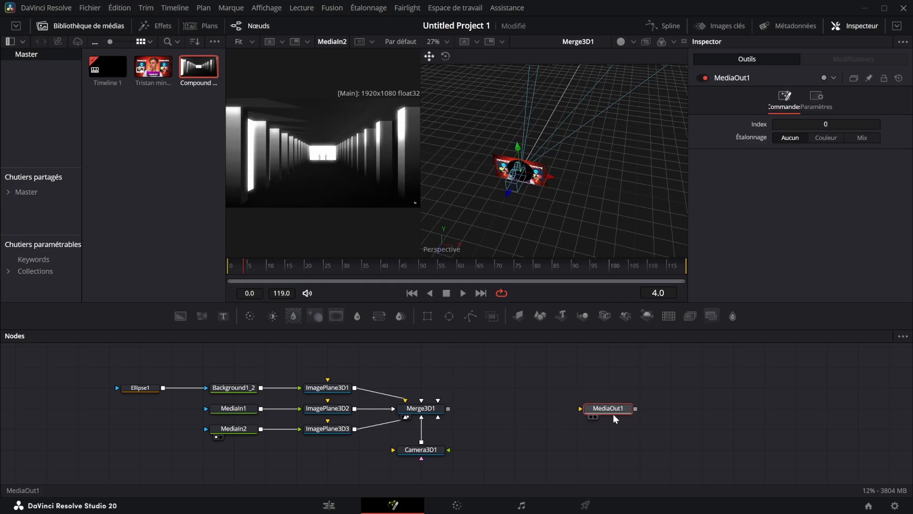
Try to connect Merge3D1's output directly to MediaOut1, and undo the attempt
left_click(532, 401)
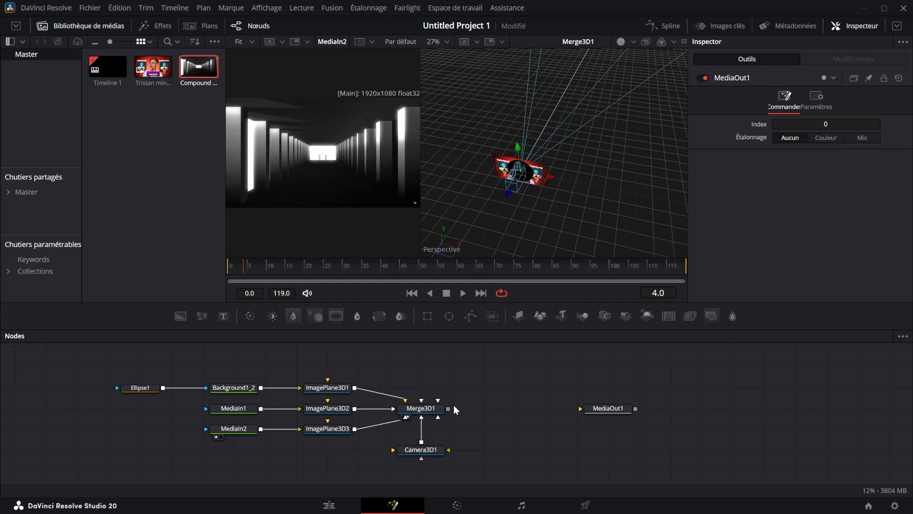
left_click_drag(447, 410, 627, 409)
left_click_drag(443, 408, 570, 410)
key("ctrl+z")
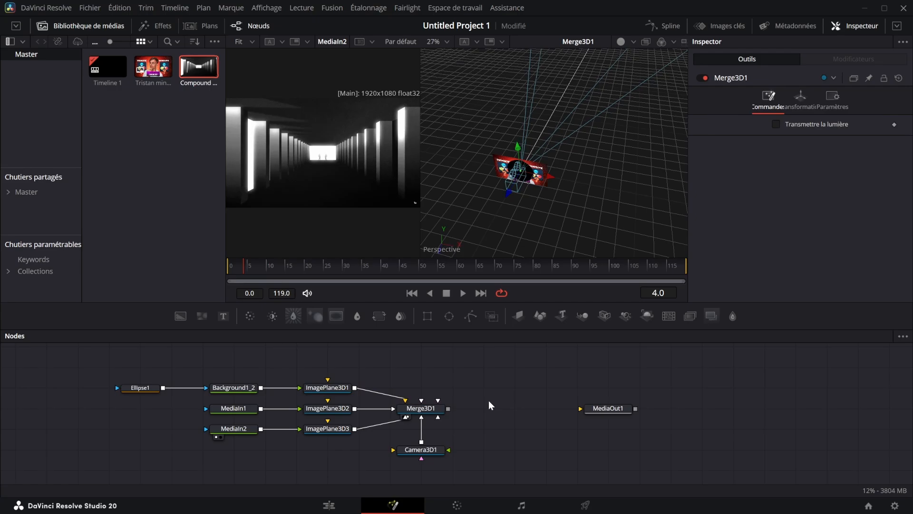
Add a Renderer 3D node between Merge3D1 and MediaOut1, and connect all three in sequence
key("shift+space")
type("ren")
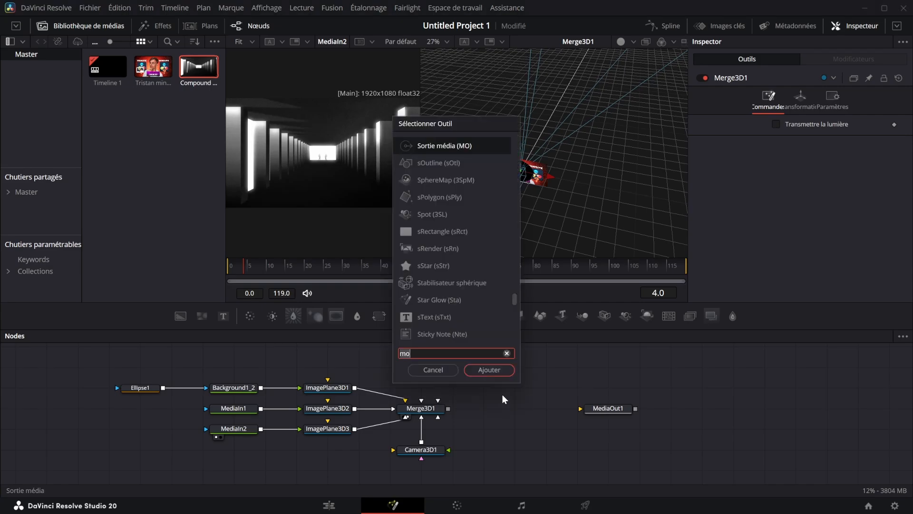
left_click(490, 370)
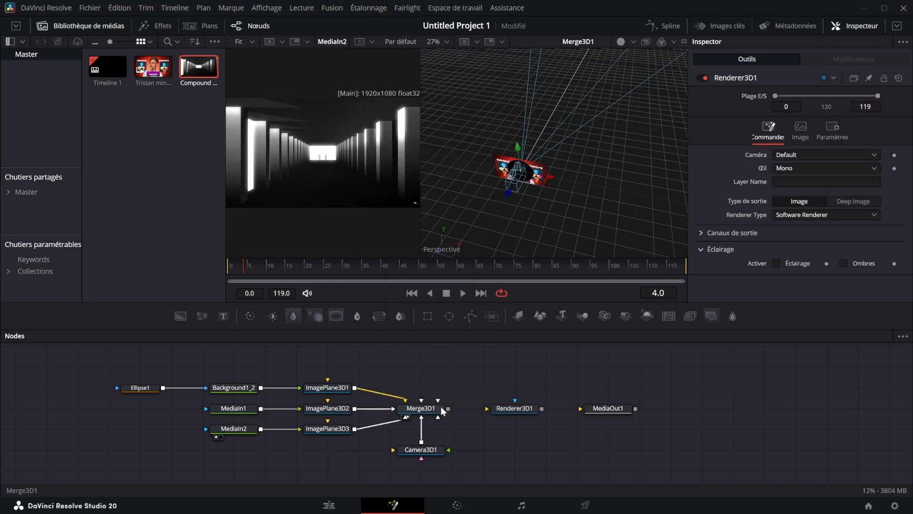
left_click_drag(448, 409, 482, 413)
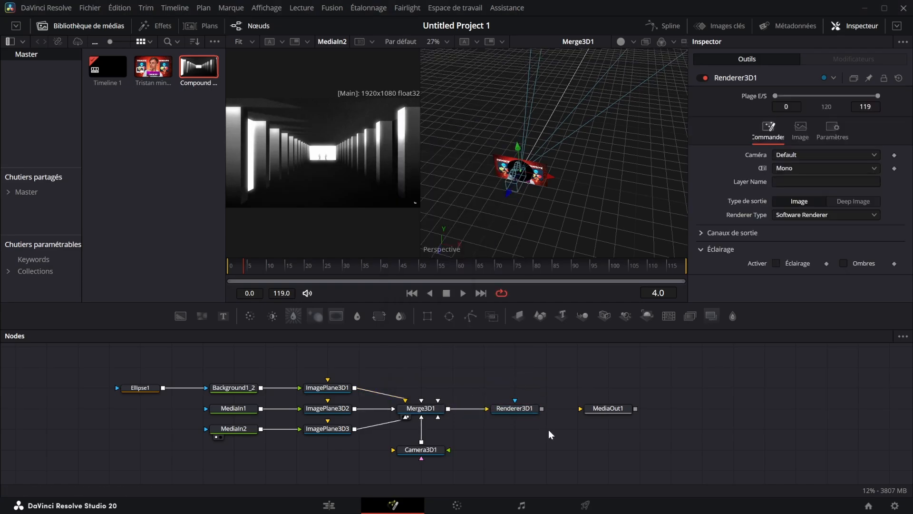
left_click_drag(542, 408, 598, 410)
Show MediaOut1 in one viewer and Merge3D1 in the other
left_click_drag(606, 412, 575, 159)
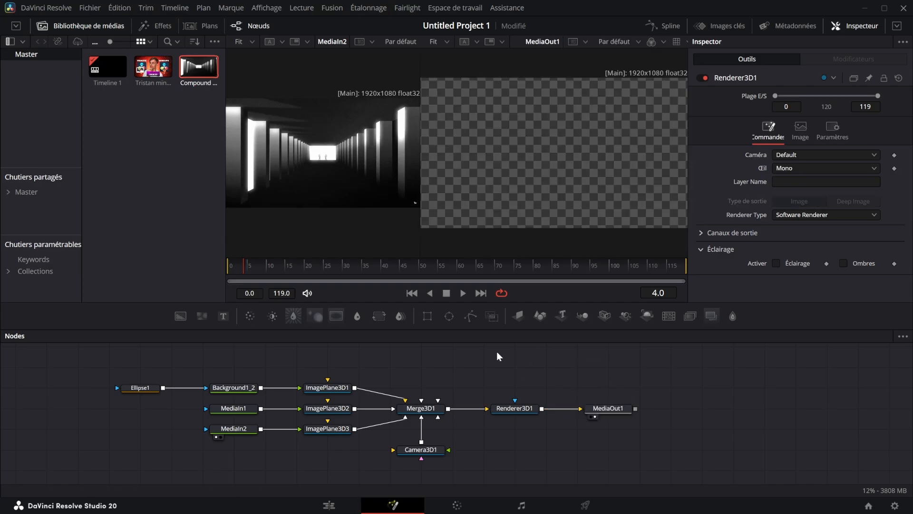
left_click_drag(420, 408, 300, 145)
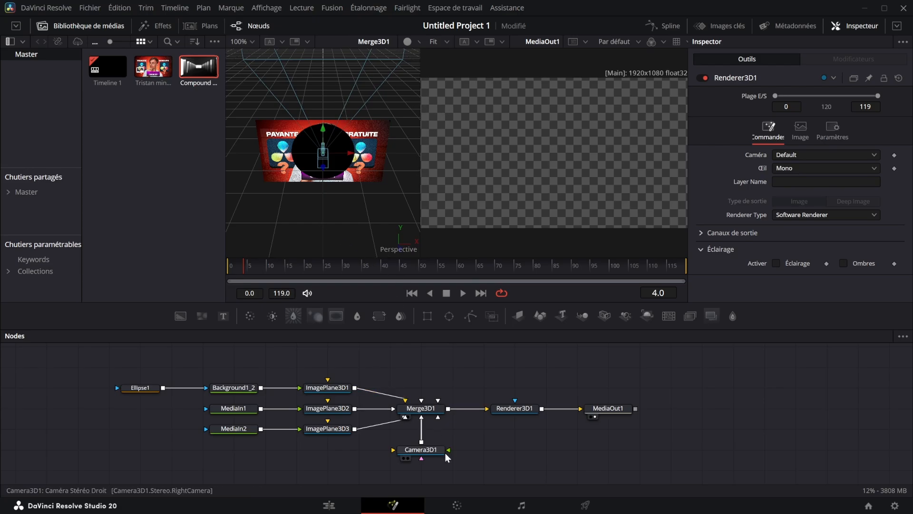
Move Camera3D1 back from the image planes along its Z axis, to a Z position of about 1.62
left_click(419, 449)
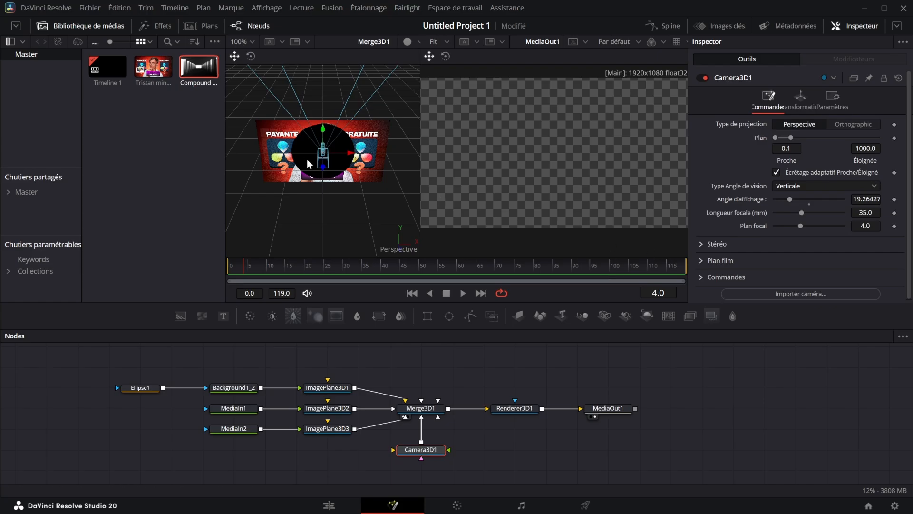
left_click_drag(308, 164, 294, 164)
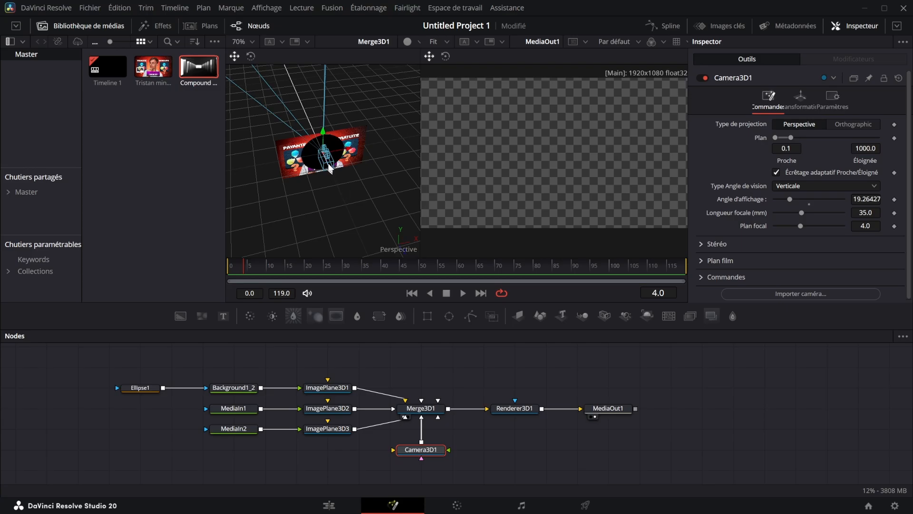
left_click(800, 97)
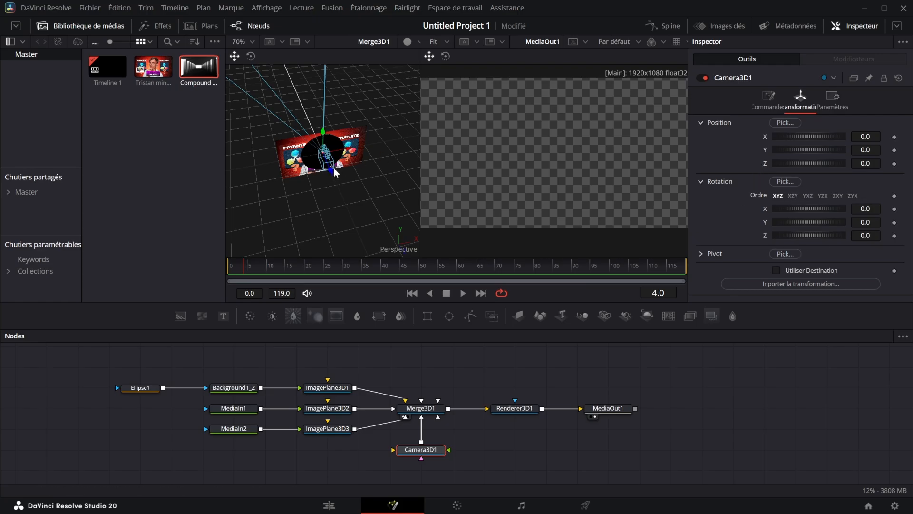
left_click_drag(331, 172, 422, 249)
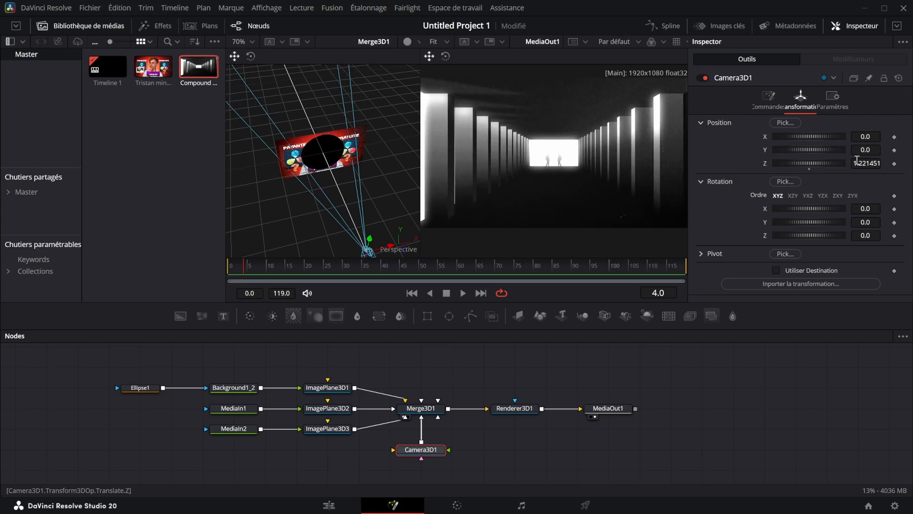
mouse_move(864, 162)
left_mouse_down()
mouse_move(892, 162)
mouse_move(866, 162)
left_mouse_up()
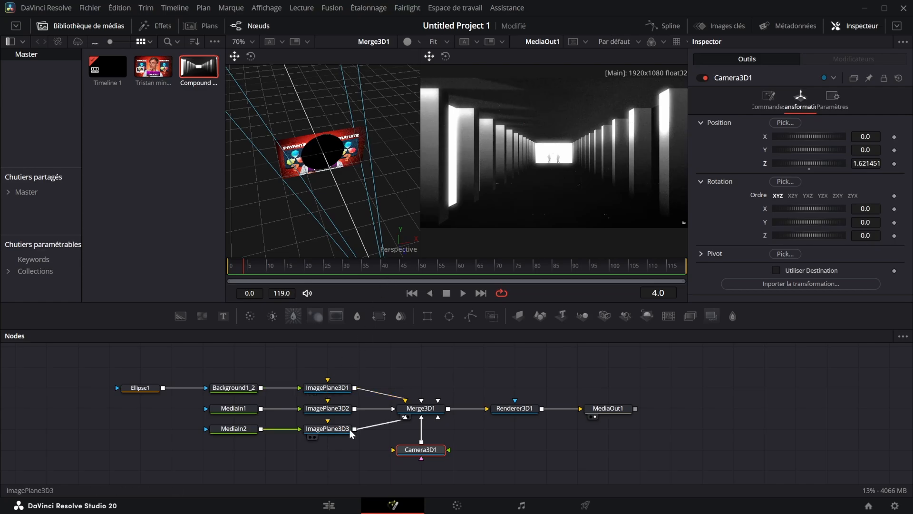
Move ImagePlane3D1, the black disc, forward along Z toward the camera
left_click(327, 387)
mouse_move(335, 176)
left_mouse_down()
mouse_move(326, 179)
mouse_move(342, 187)
left_mouse_up()
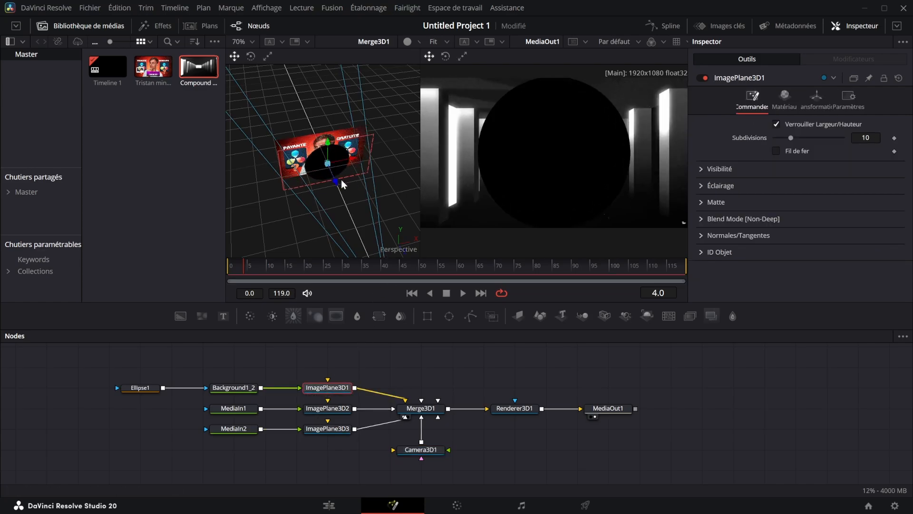
right_click(600, 292)
left_click(627, 336)
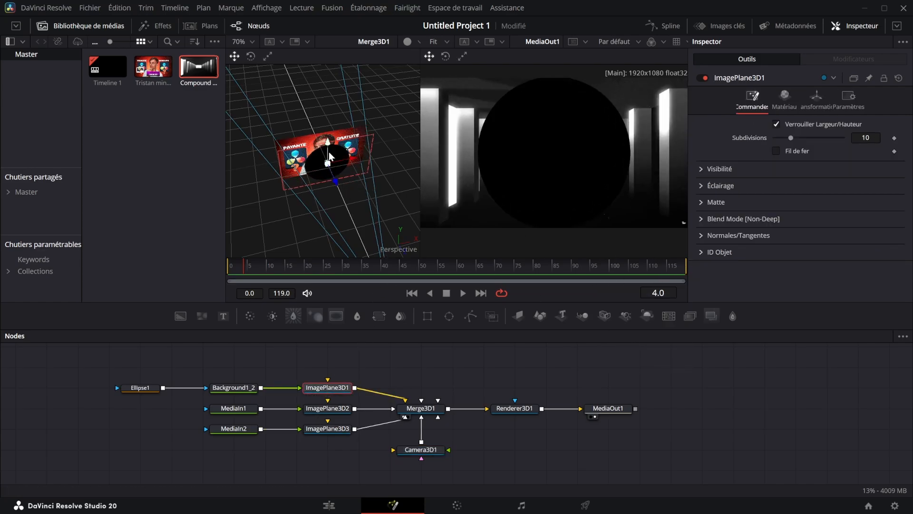
Move ImagePlane3D2, the red thumbnail, back along Z to about -0.185
left_click_drag(286, 174, 370, 150)
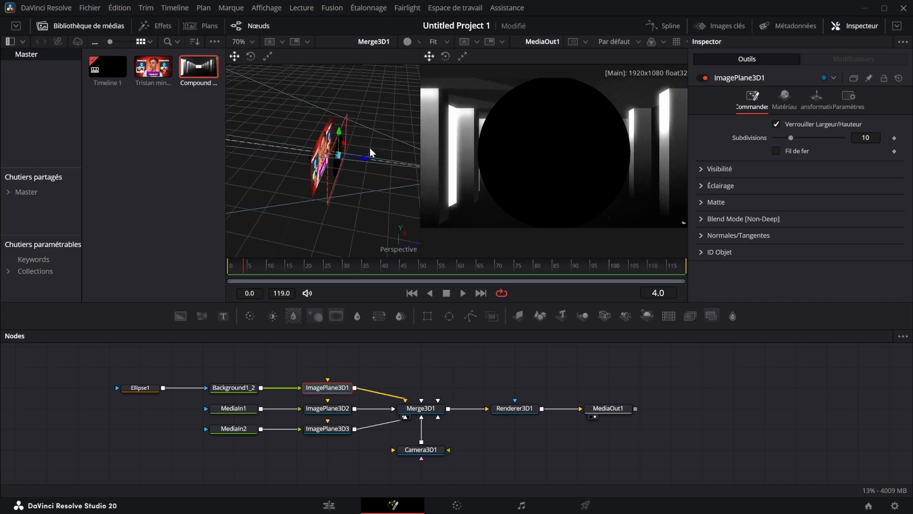
scroll(326, 150, "up", 5)
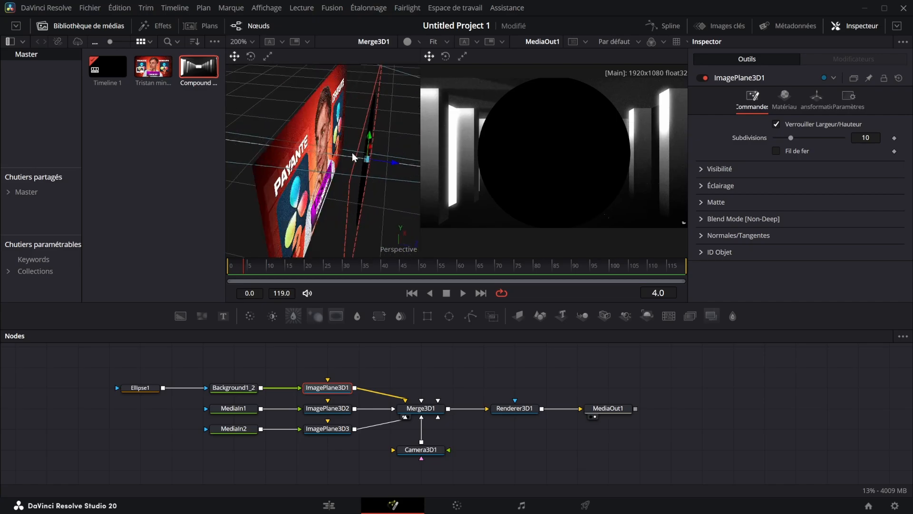
left_click(336, 409)
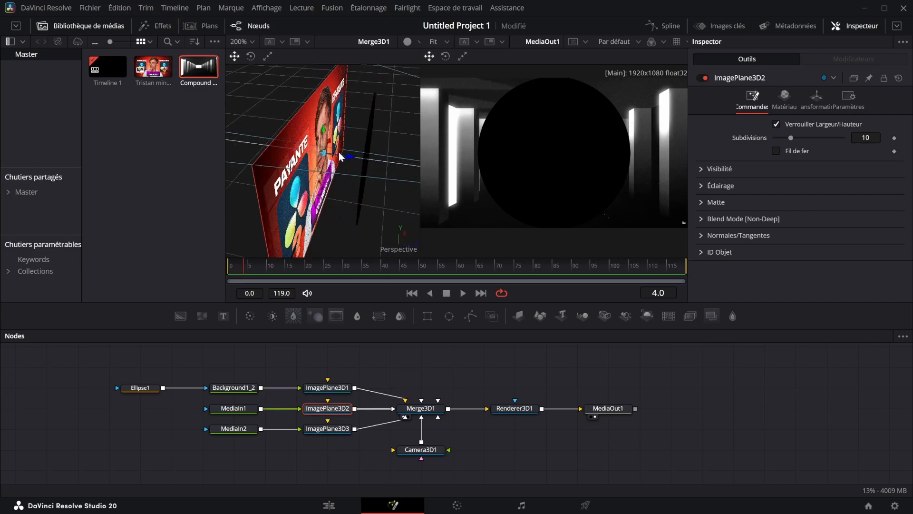
left_click_drag(339, 152, 222, 142)
Push ImagePlane3D3, the corridor image, far behind the other planes, to a Z position of about -7.32
left_click(338, 432)
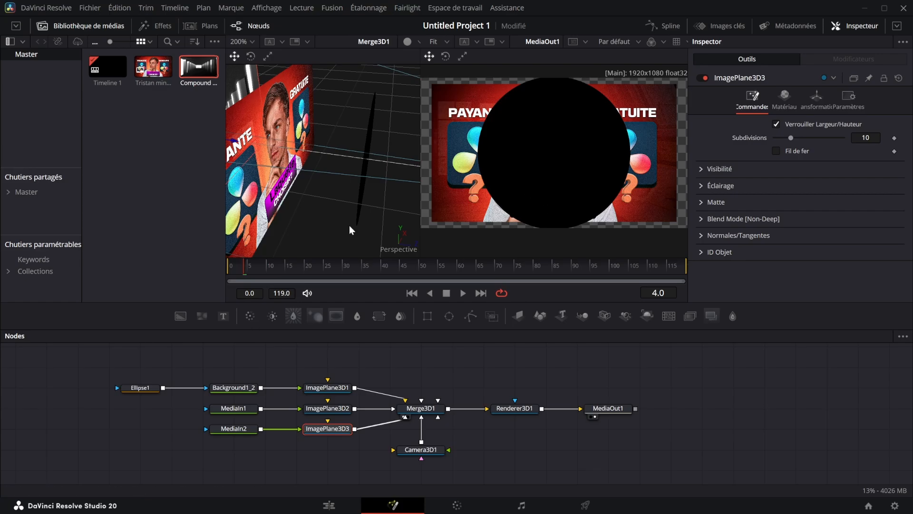
left_click(348, 412)
left_click(338, 429)
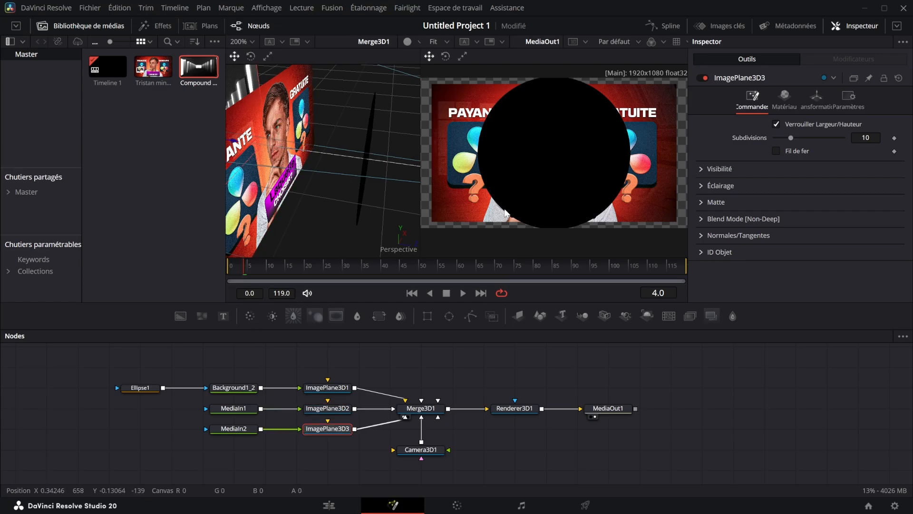
left_click_drag(295, 132, 375, 108)
left_click(817, 100)
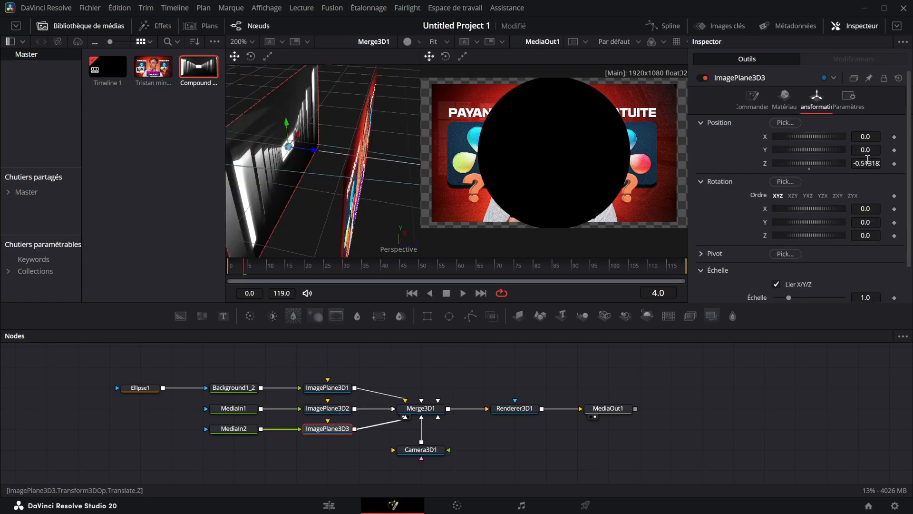
left_click_drag(866, 164, 478, 168)
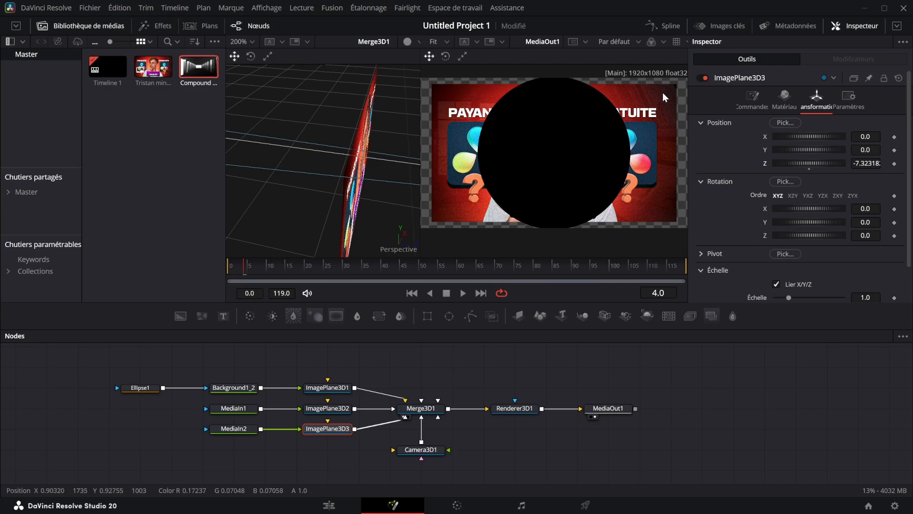
Scale ImagePlane3D3 up to 5.0 and bring it forward along Z to about -6.05
scroll(287, 163, "down", 10)
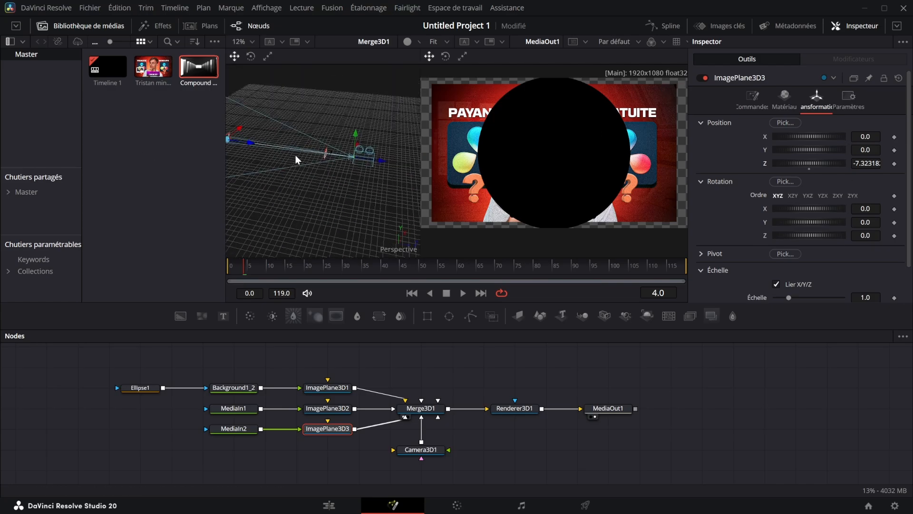
left_click_drag(295, 156, 343, 151)
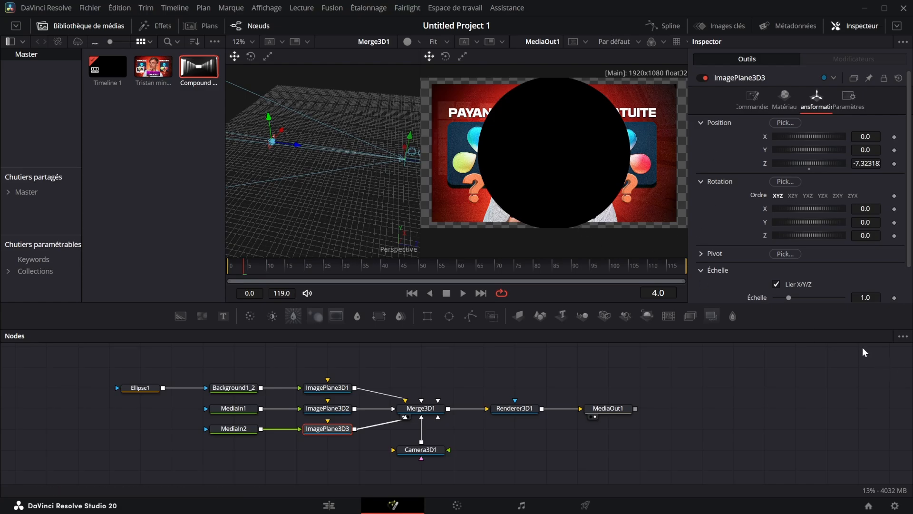
left_click_drag(789, 298, 844, 297)
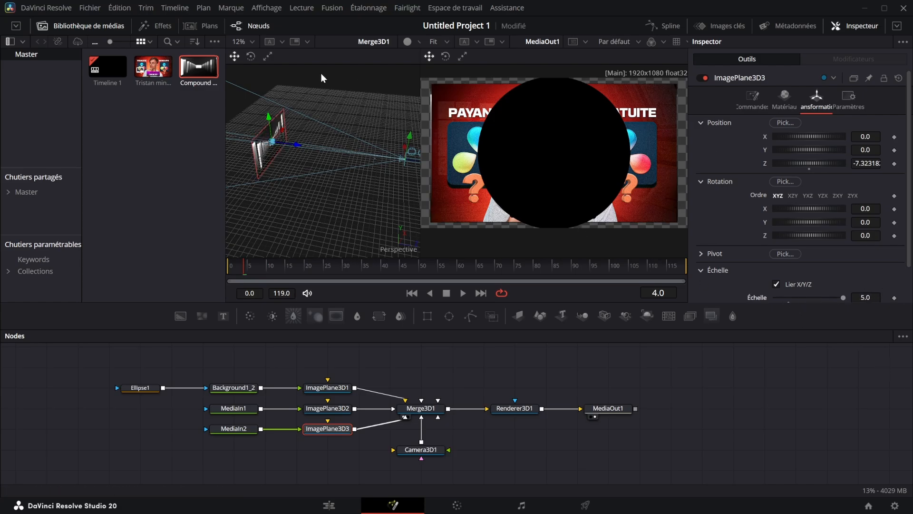
left_click_drag(295, 142, 315, 139)
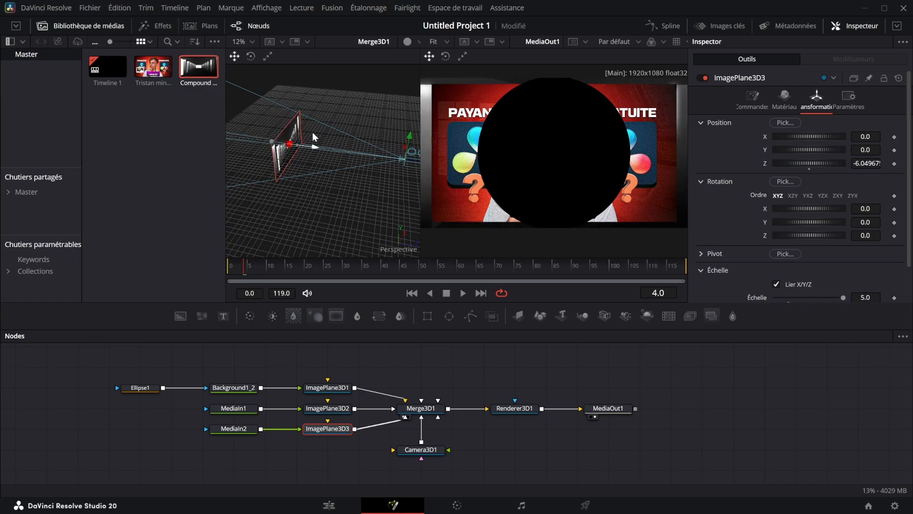
Scale ImagePlane3D2 down to 0.434 and shift its X and Y position so the thumbnail sits in the rendered frame's upper left
left_click(327, 408)
left_click(816, 98)
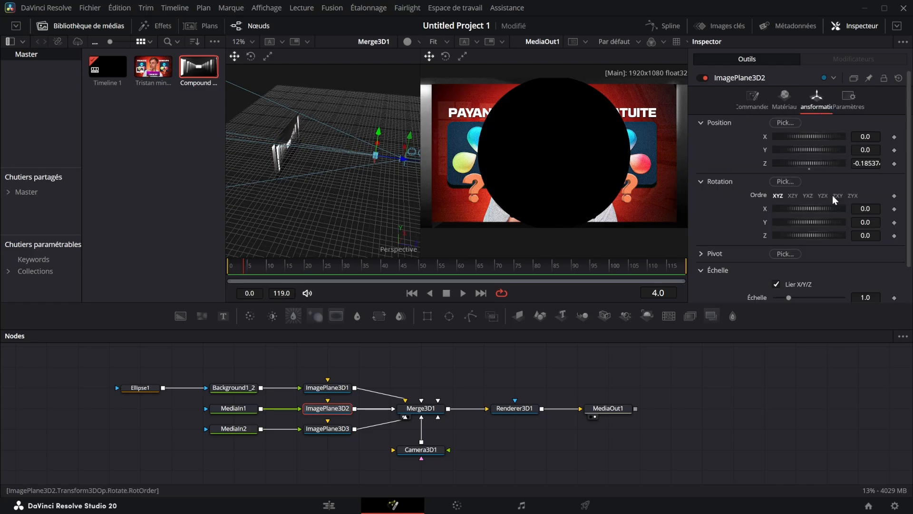
left_click_drag(792, 297, 780, 297)
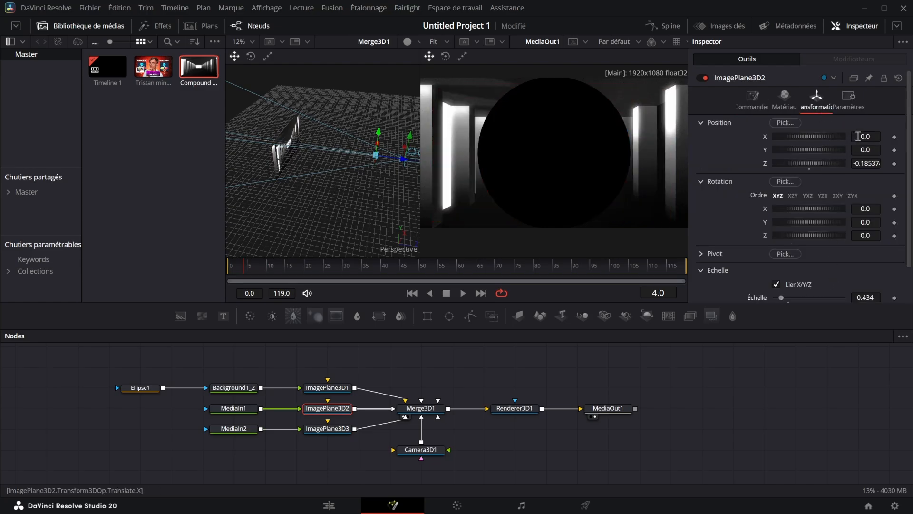
left_click_drag(830, 137, 816, 136)
left_click_drag(877, 137, 899, 149)
Shrink the Ellipse1 mask to a width and height of about 0.324
left_click(140, 387)
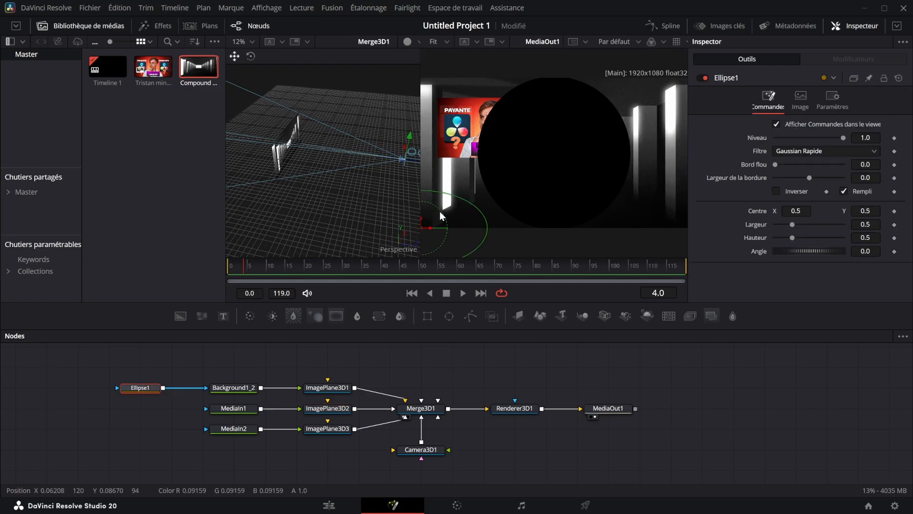
left_click_drag(455, 200, 434, 204)
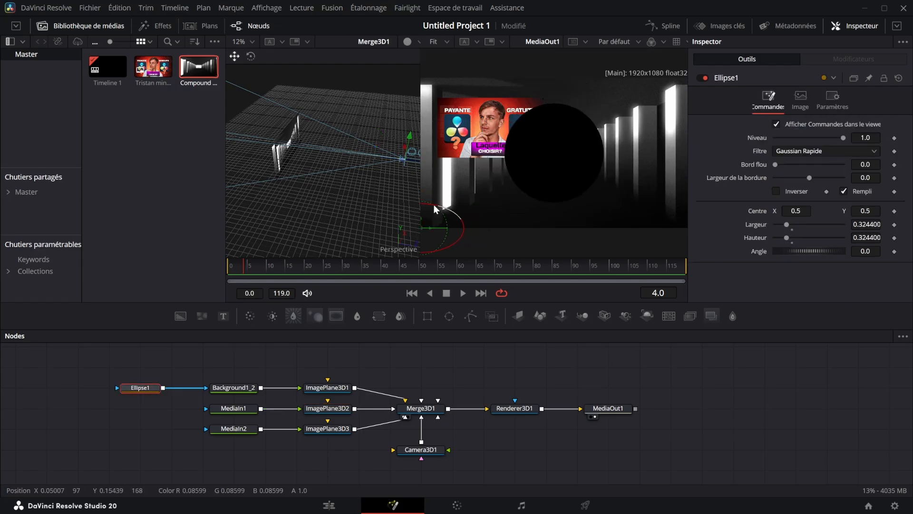
Scale ImagePlane3D1 to 0.872 and position it at X 0.162, Y -0.121 and Z about 0.622
left_click(347, 388)
left_click(816, 97)
left_click_drag(865, 298, 809, 297)
left_click_drag(873, 163, 908, 163)
left_click_drag(868, 150, 905, 137)
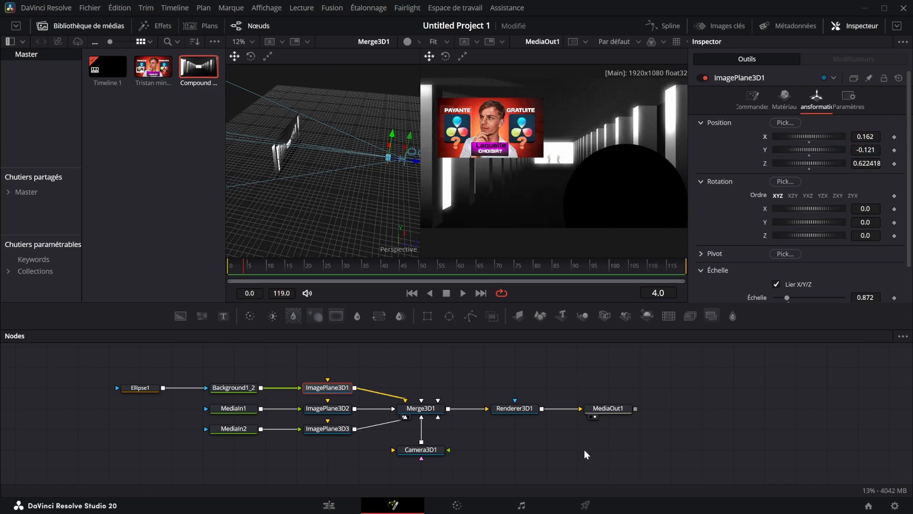
Move Camera3D1 in along Z to about 0.92, and pull it back to about 1.94
left_click(423, 452)
left_click_drag(869, 165, 797, 164)
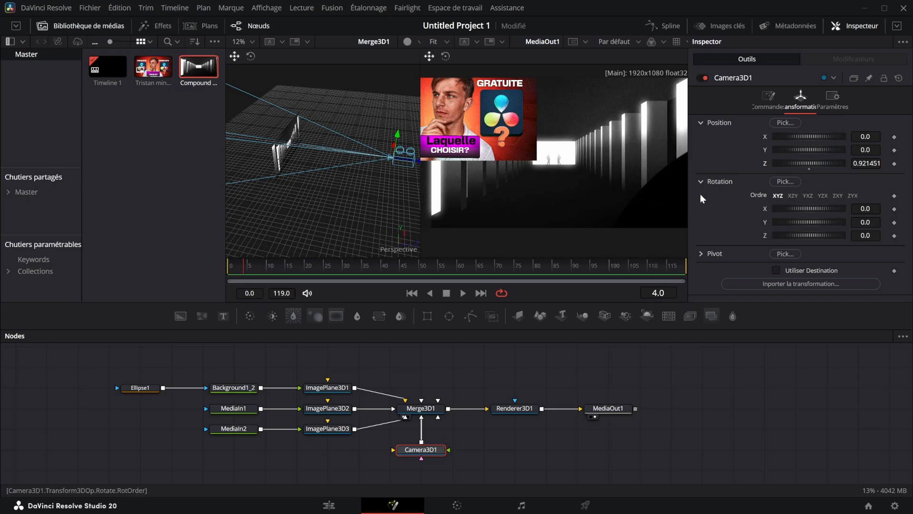
left_click_drag(870, 163, 912, 163)
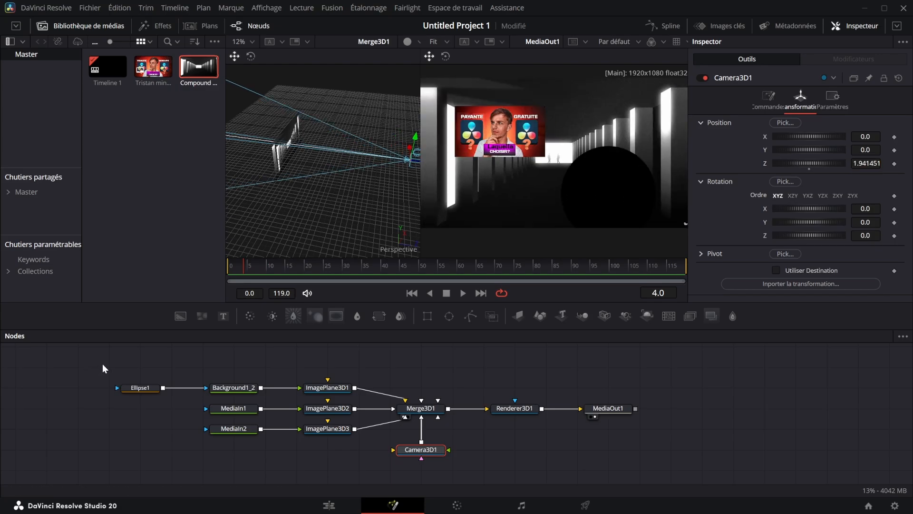
Delete the ellipse, background, media input and image plane nodes, keeping the merge, camera, renderer and output
left_click_drag(102, 365, 298, 473)
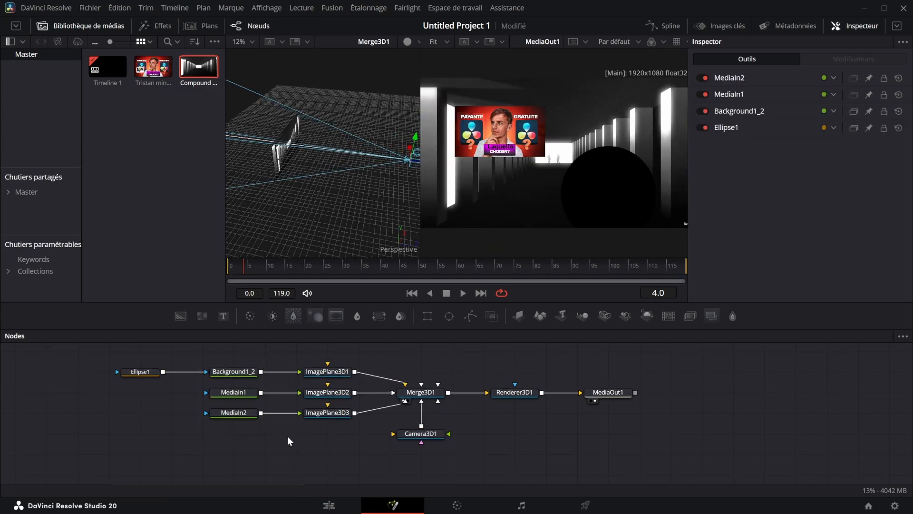
left_click_drag(121, 344, 320, 438)
key("Delete")
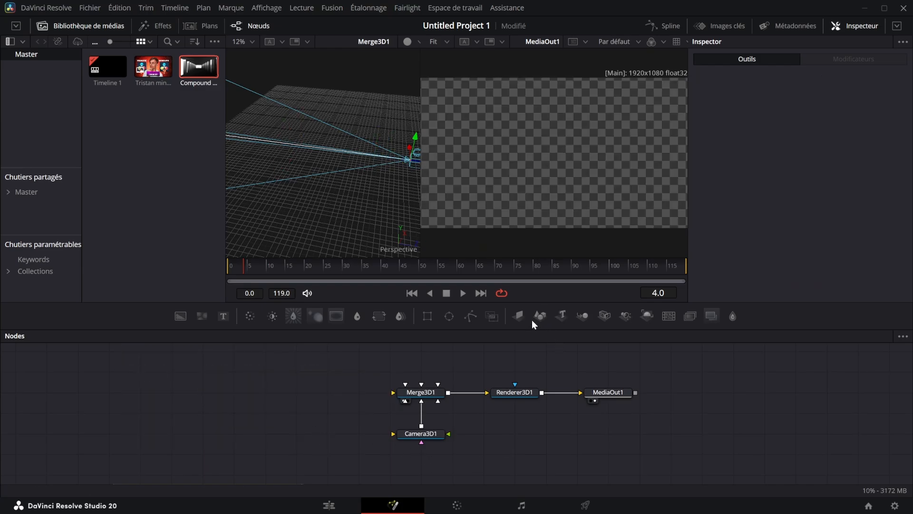
Add a Shape 3D node and connect it to Merge3D1
left_click_drag(535, 324, 406, 392)
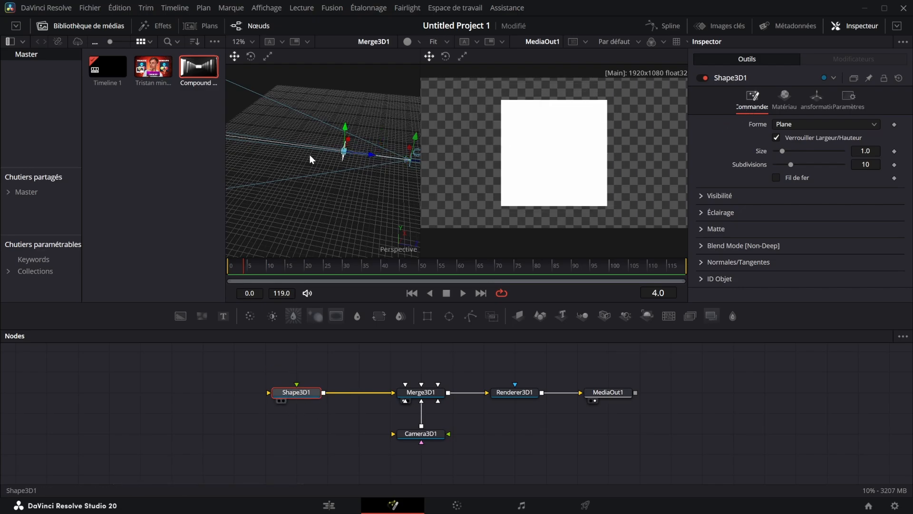
View Shape3D1 alone, change its shape to Cube, move it to Z about -2.23 and rotate it to Y 32.8, Z -115.3
key("1")
scroll(366, 141, "up", 2)
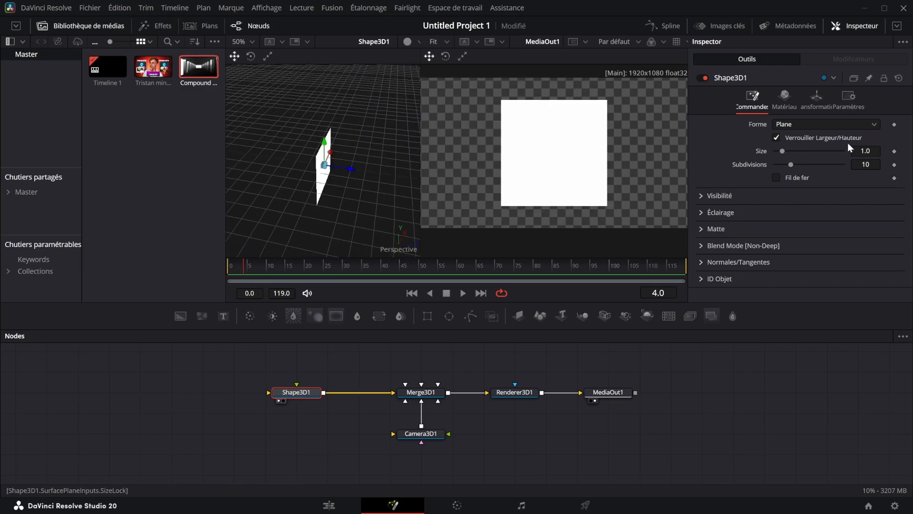
left_click(798, 124)
left_click(793, 143)
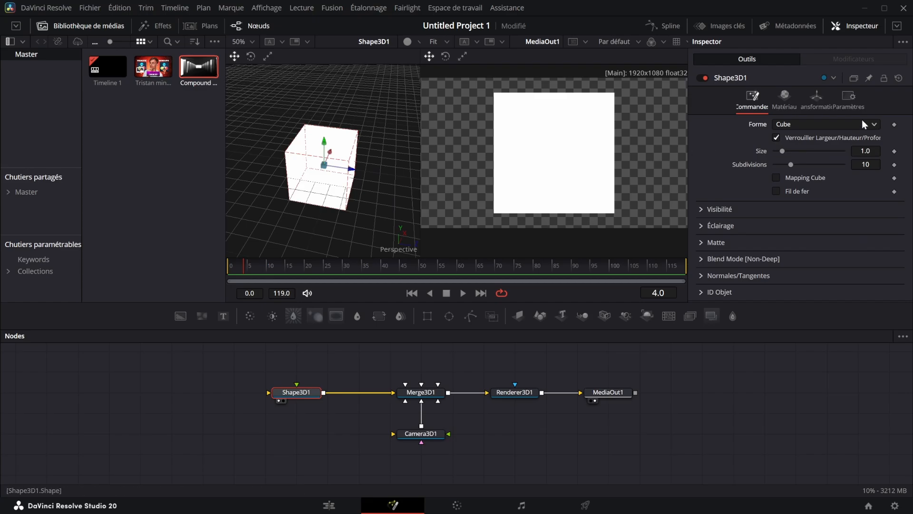
left_click(817, 99)
left_click_drag(866, 221, 685, 240)
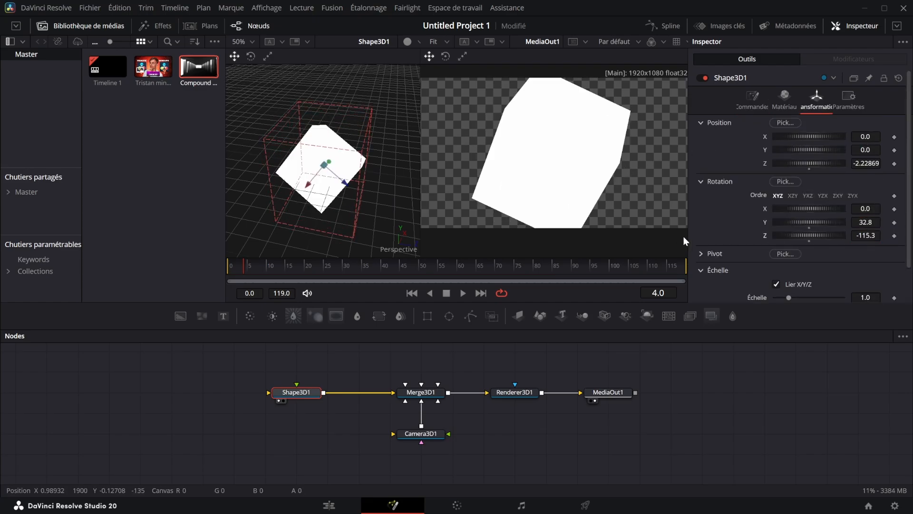
Try the Cylinder shape on Shape3D1, and switch it to a Sphere with a radius of 0.31 and 43 base subdivisions
left_click(753, 99)
left_click(803, 124)
left_click(801, 171)
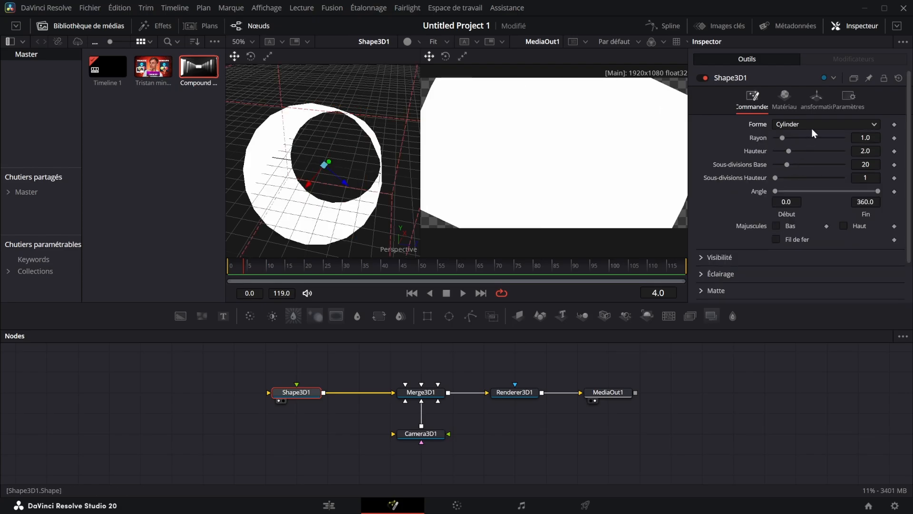
left_click(812, 125)
left_click(804, 159)
left_click_drag(783, 137, 561, 250)
Try a different opacity and diffuse colour on the sphere's material, and leave the colour dialog without keeping a new colour
left_click(785, 98)
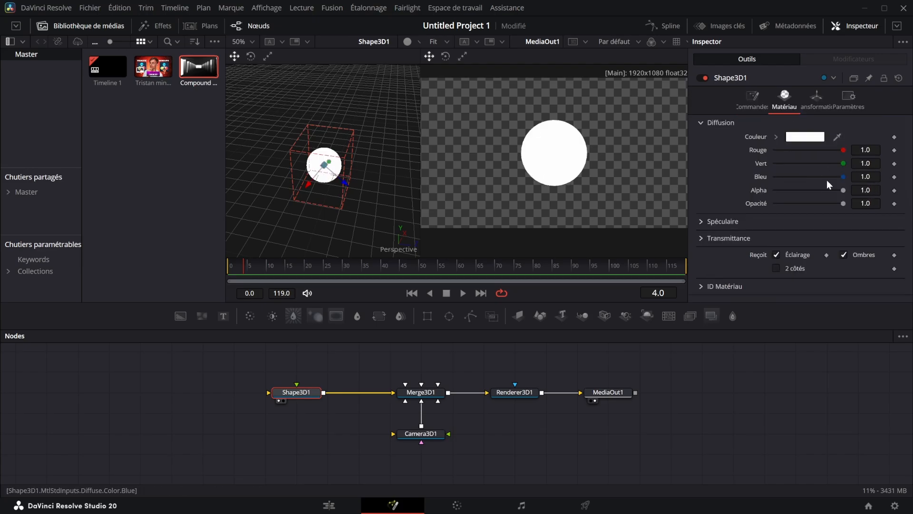
left_click_drag(843, 203, 889, 192)
left_click(805, 137)
left_click(424, 225)
left_click(393, 213)
left_click(598, 142)
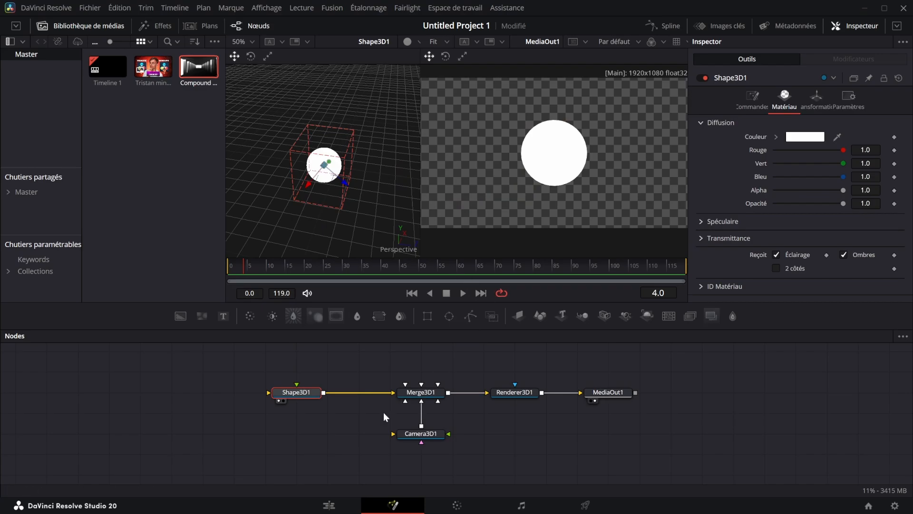
Delete the Shape3D1 node from the composition
left_click(323, 407)
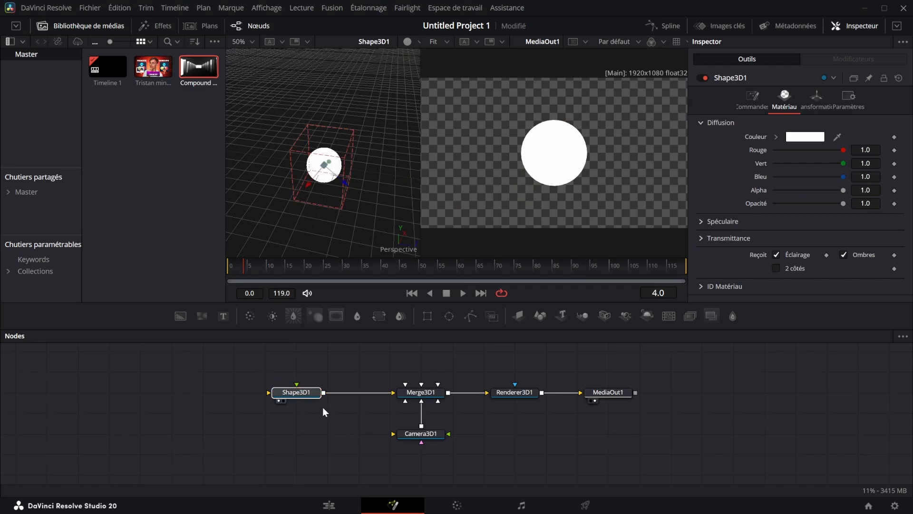
left_click(763, 102)
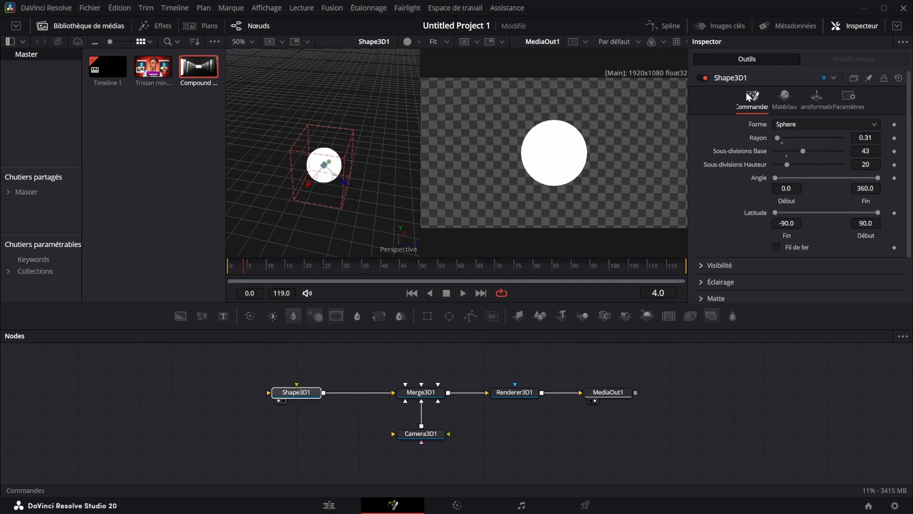
key("Delete")
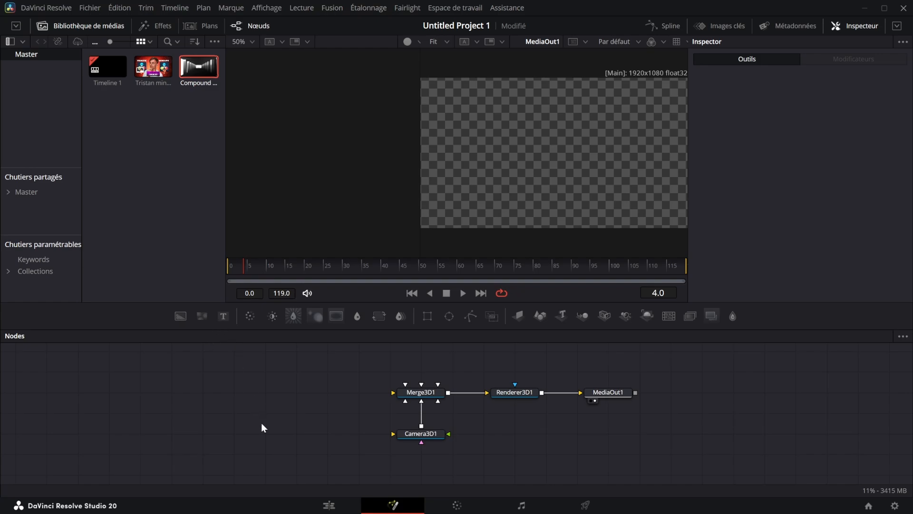
Find and add an sRectangle node, and show it in the second viewer
key("shift+space")
type("ren")
key("BackSpace")
key("BackSpace")
key("BackSpace")
type("s")
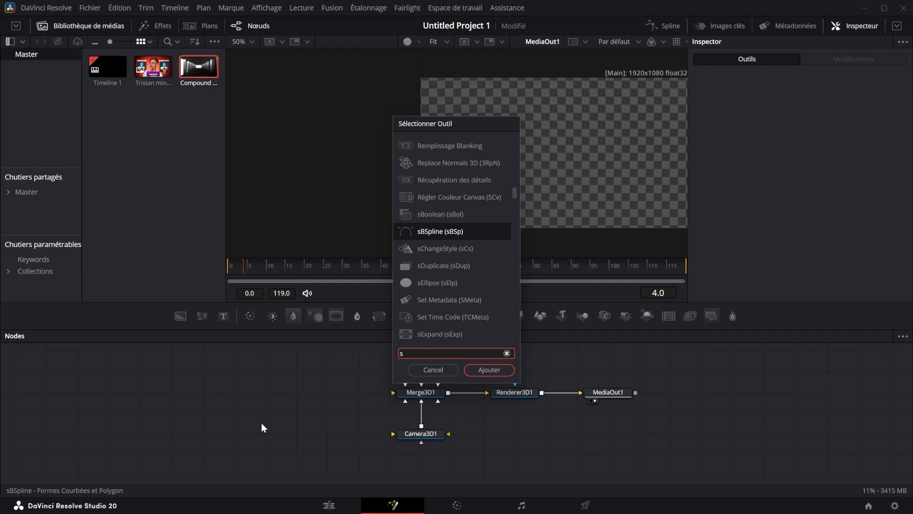
type("eto")
key("BackSpace")
key("BackSpace")
key("BackSpace")
type("st")
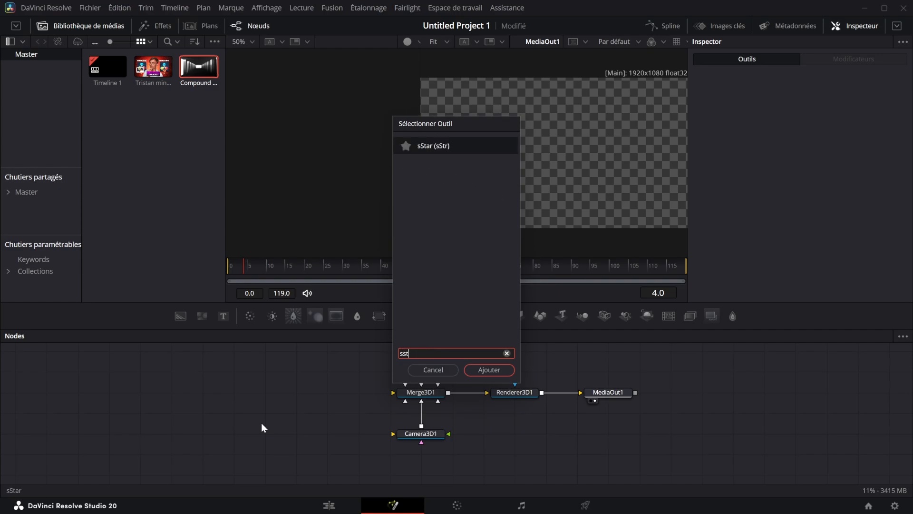
key("BackSpace")
key("BackSpace")
type("rec")
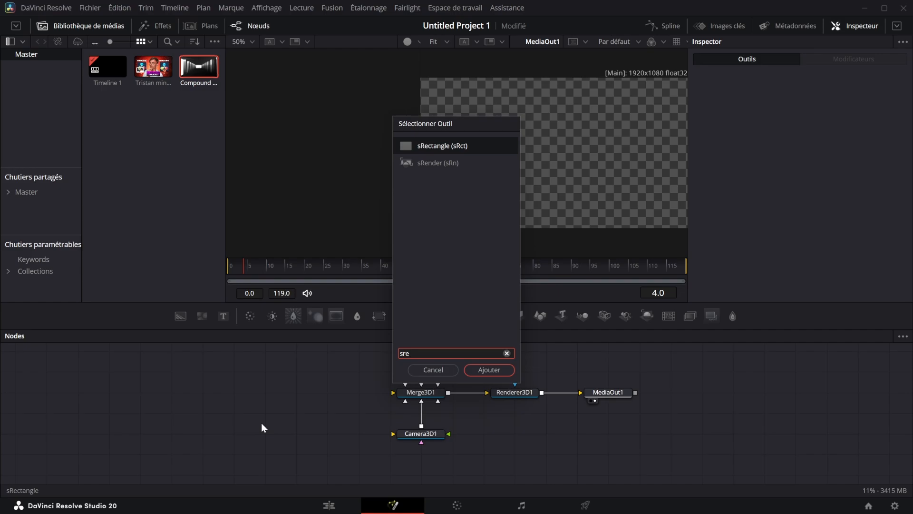
key("Return")
key("2")
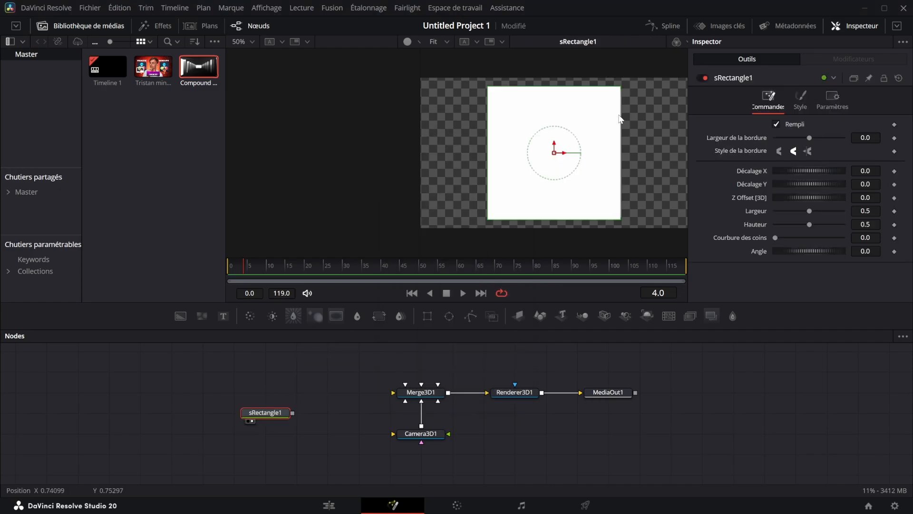
Resize the rectangle to a width of about 0.33 and a height of about 0.48
left_click_drag(621, 118, 598, 116)
left_click_drag(572, 86, 571, 89)
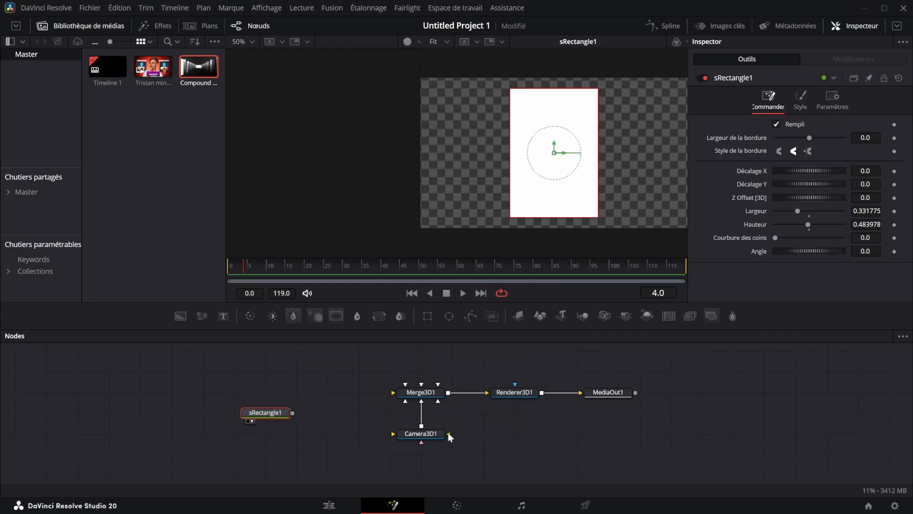
left_click(326, 395)
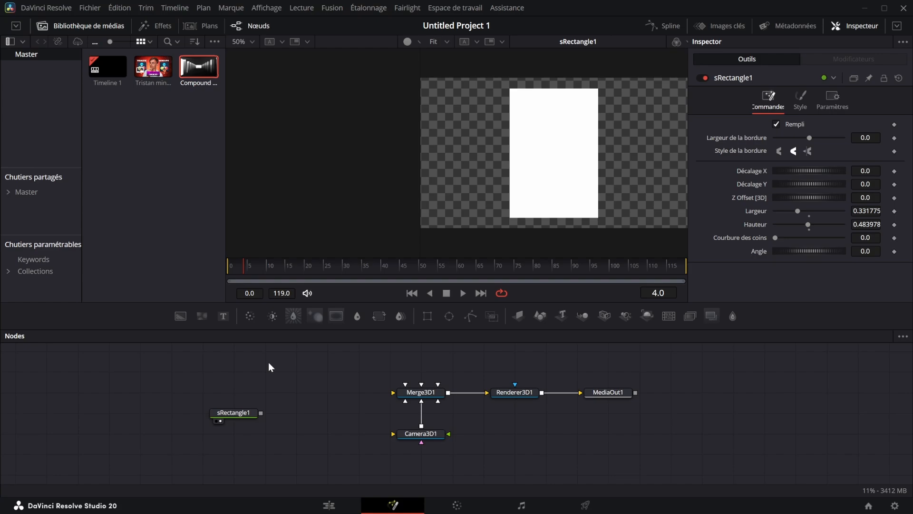
Add an sStar node, merge it with sRectangle1 through an sMerge, and offset the star to about 0.21 on X
key("shift+space")
type("sStar")
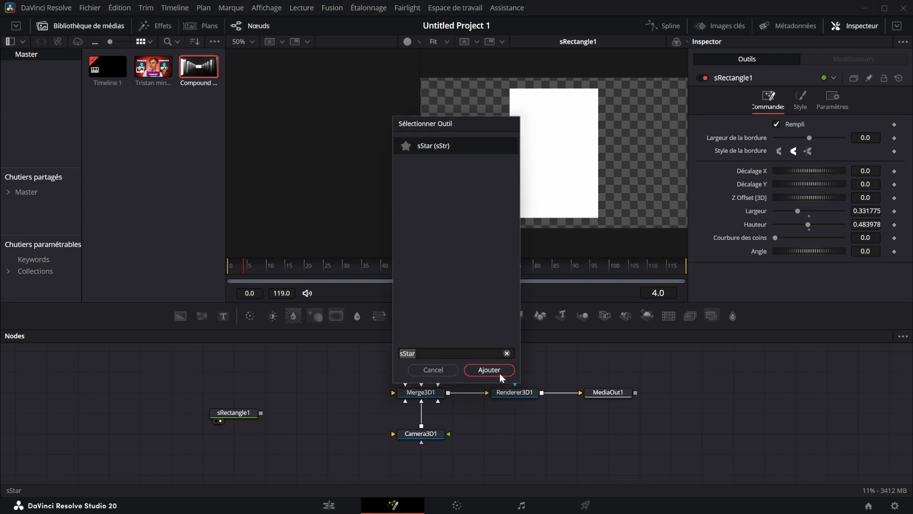
left_click(489, 369)
left_click_drag(263, 415, 262, 412)
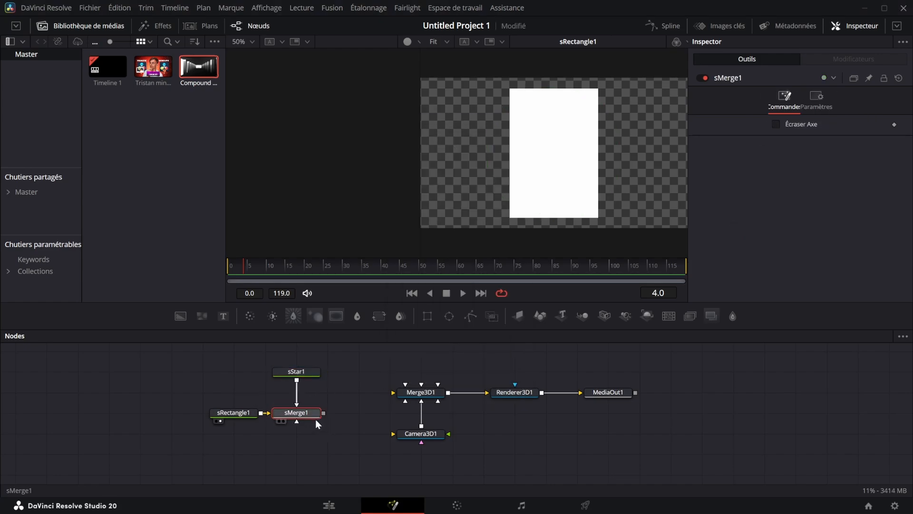
left_click_drag(566, 154, 622, 158)
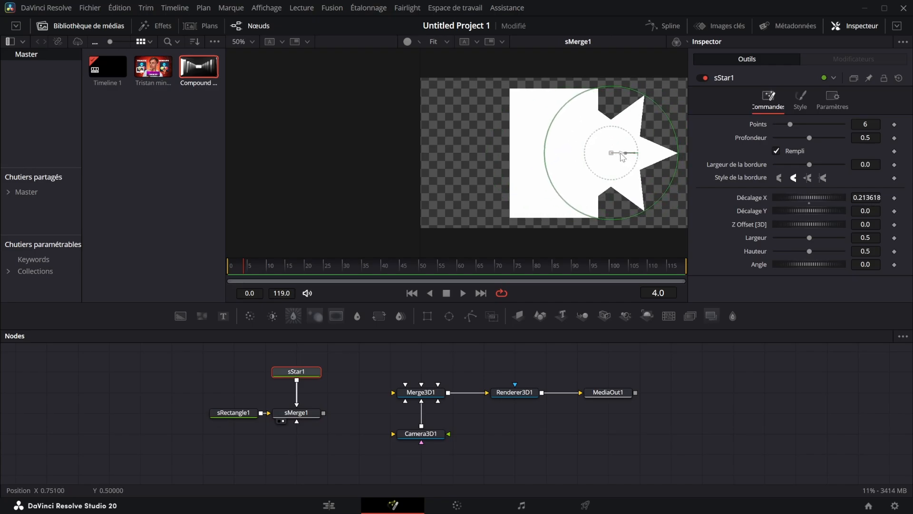
Move the rectangle, star and sMerge nodes together, farther away from Merge3D1, to make room in the node graph
left_click_drag(153, 434, 324, 366)
left_click_drag(299, 417, 236, 417)
left_click(309, 411)
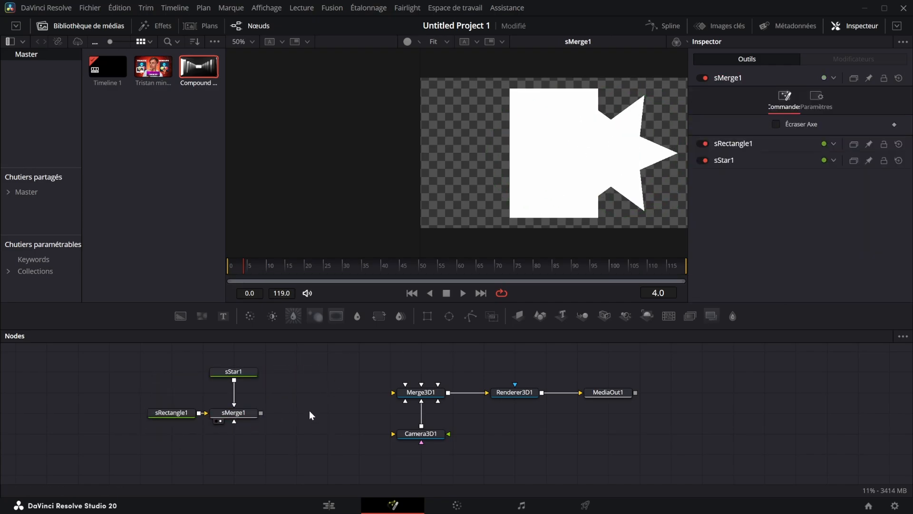
Add an Extrude 3D node after sMerge1 and show it in the second viewer
left_click(242, 416)
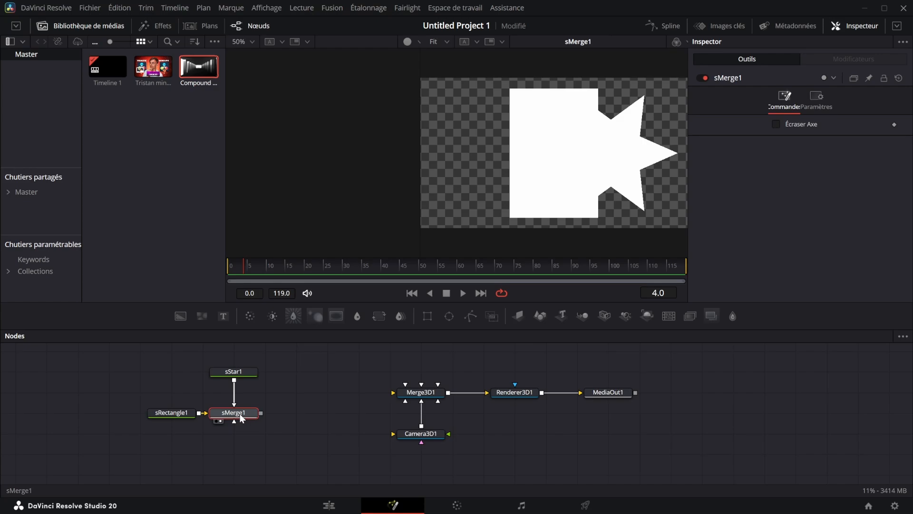
key("shift+space")
type("extr")
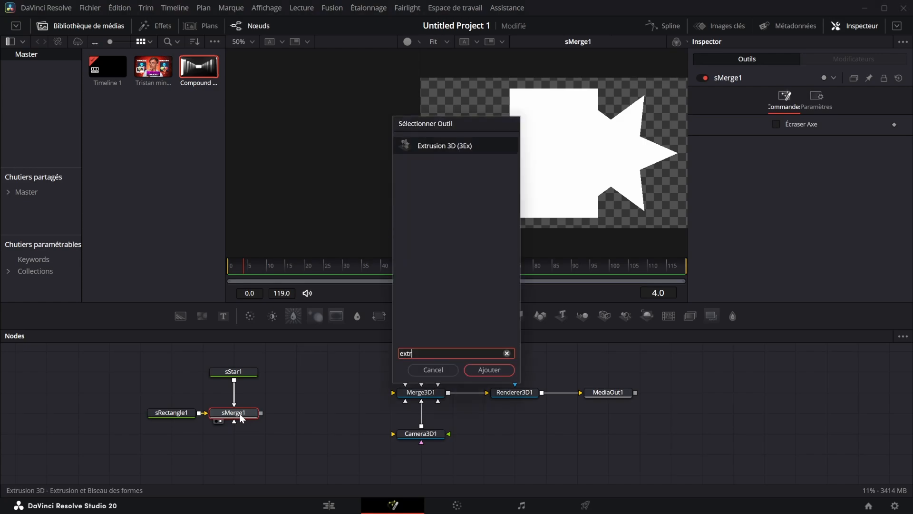
key("Return")
key("2")
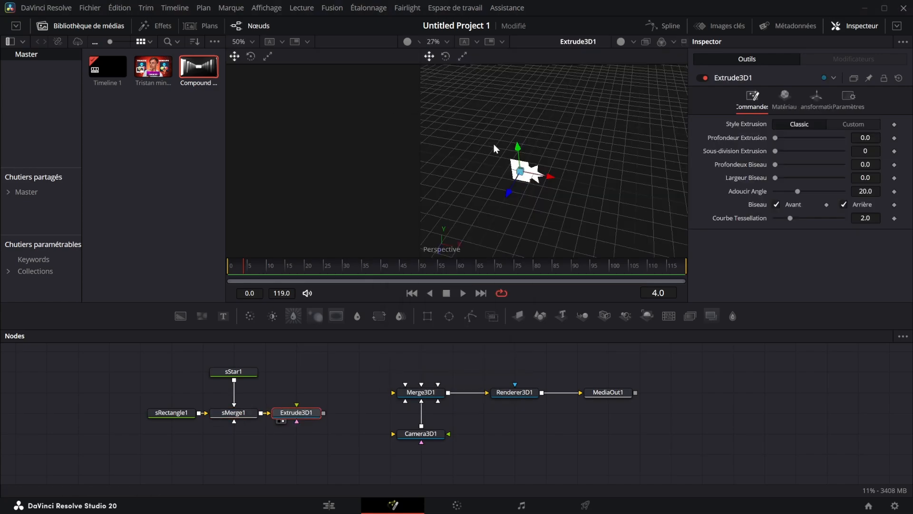
Set the extrusion depth of Extrude3D1 to about 0.145 and inspect the extruded shape from another angle
scroll(541, 183, "up", 5)
scroll(540, 183, "down", 3)
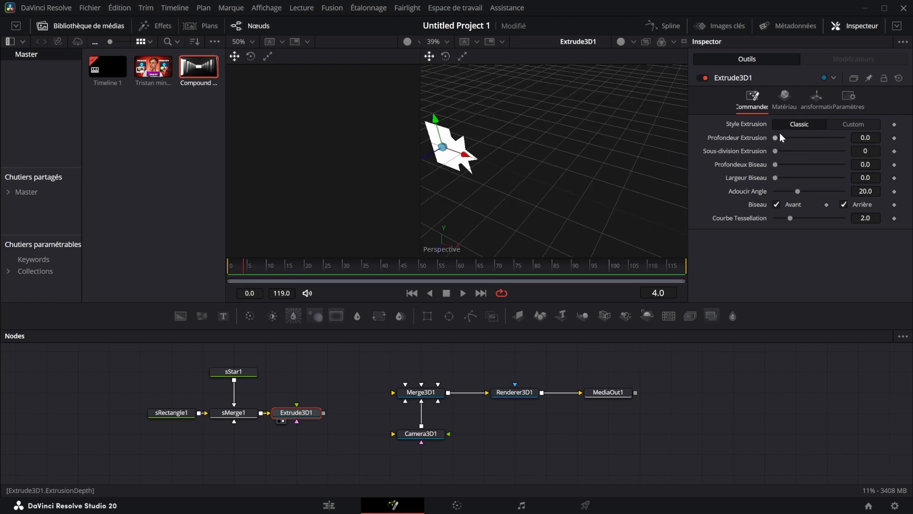
left_click_drag(776, 137, 825, 126)
left_click_drag(495, 157, 590, 90)
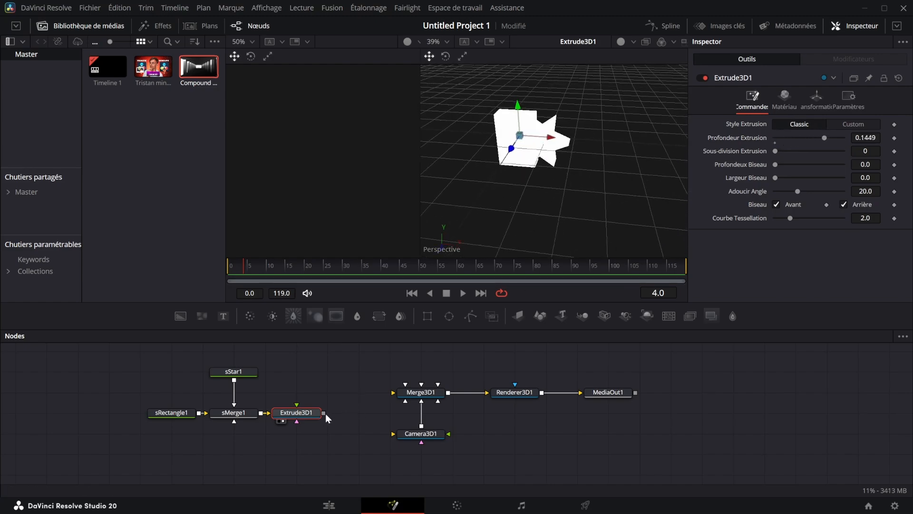
Connect Extrude3D1 to Merge3D1, and show Merge3D1 in the first viewer and Renderer3D1 in the second
left_click_drag(323, 413, 393, 392)
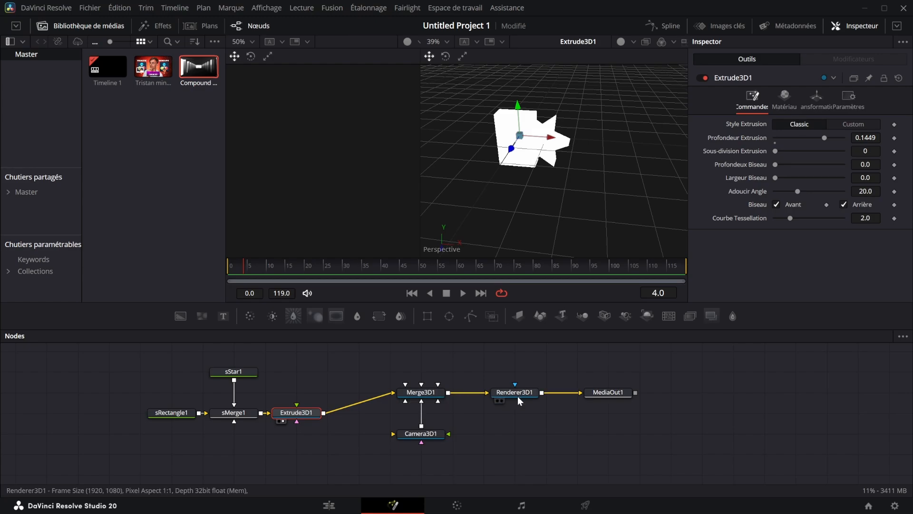
left_click(501, 400)
left_click(403, 401)
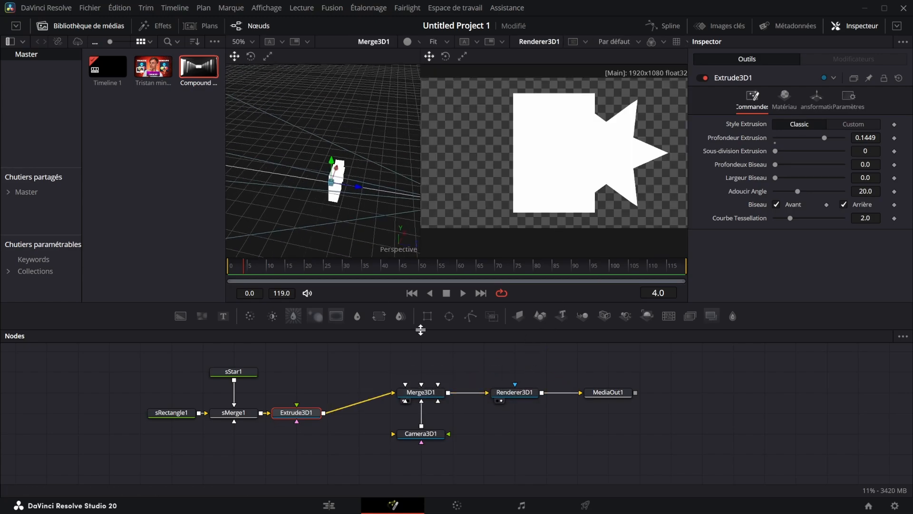
Pull Camera3D1 back to Z about 2.39, and rotate Extrude3D1 slightly on the Y and X axes
left_click(430, 436)
left_click_drag(865, 163, 905, 163)
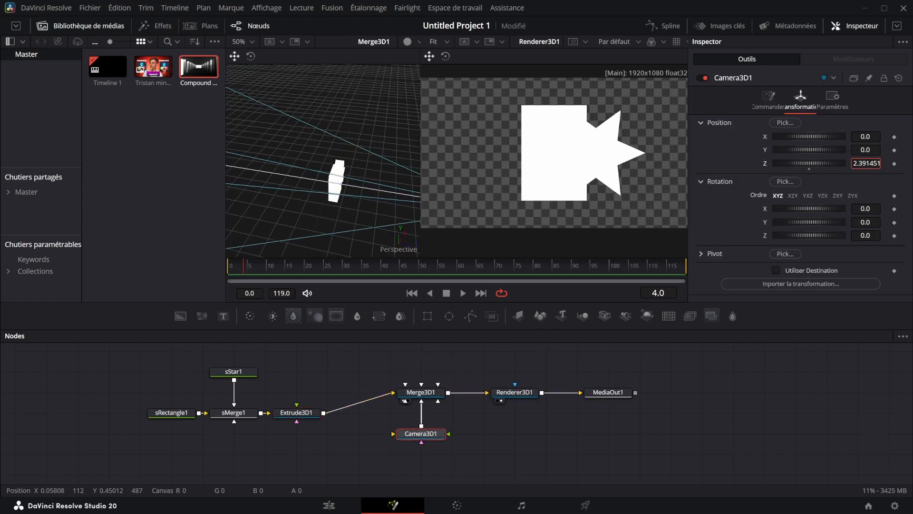
left_click(296, 413)
left_click(816, 98)
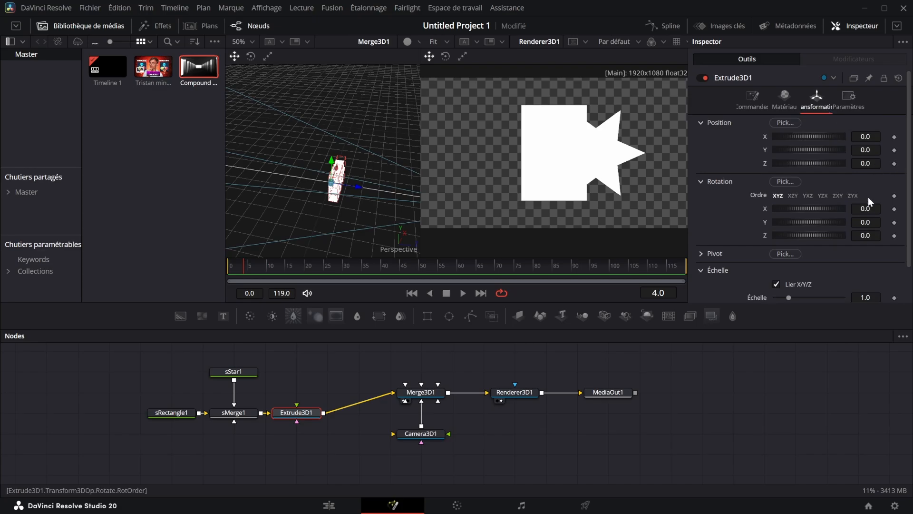
mouse_move(865, 222)
left_mouse_down()
mouse_move(831, 222)
mouse_move(853, 222)
left_mouse_up()
mouse_move(864, 209)
left_mouse_down()
mouse_move(837, 208)
mouse_move(863, 209)
left_mouse_up()
Try a purple #aa55ff style colour on sStar1
left_click(233, 371)
left_click(800, 105)
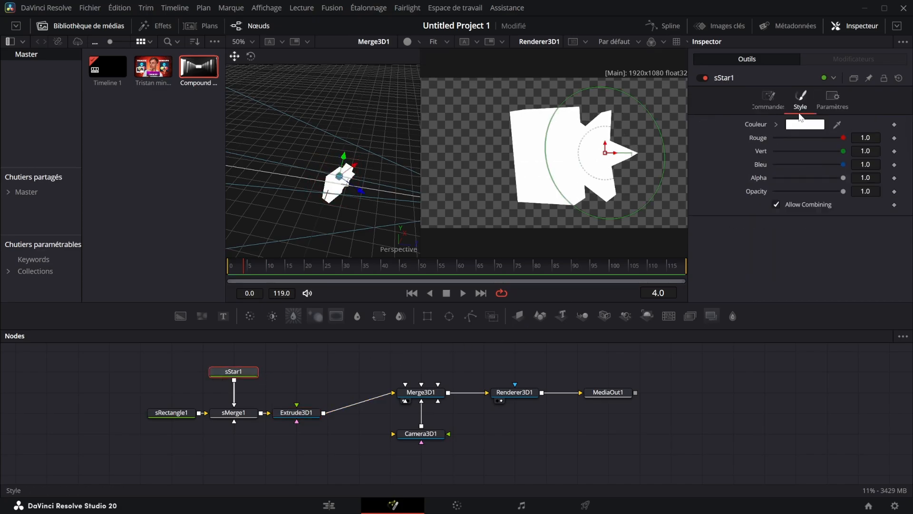
left_click(805, 124)
left_click(364, 200)
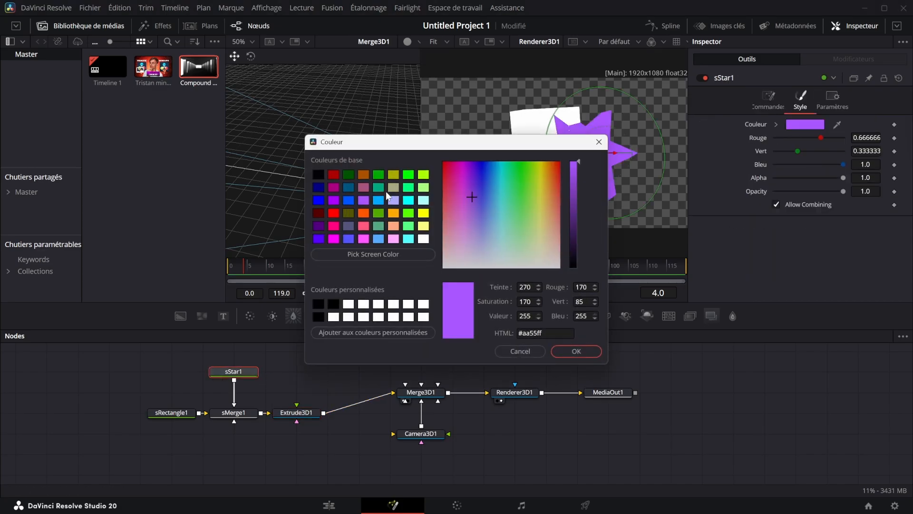
left_click(584, 351)
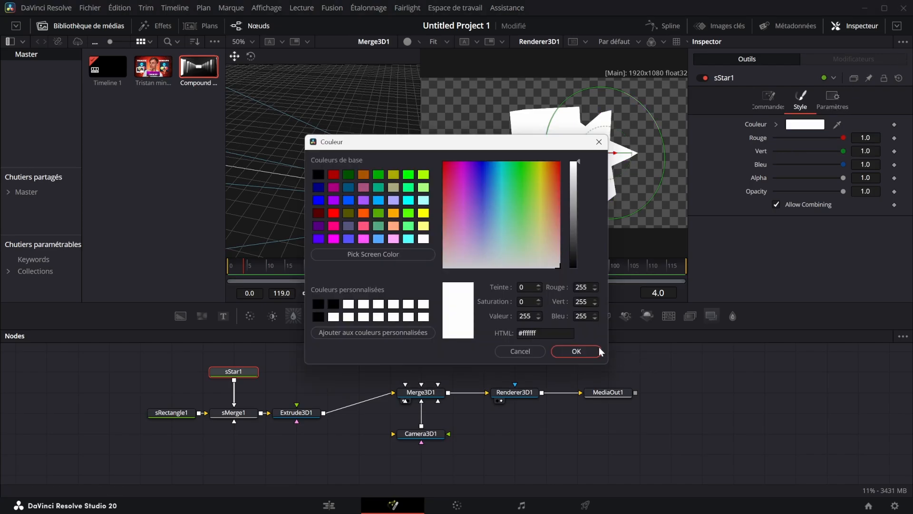
left_click(598, 348)
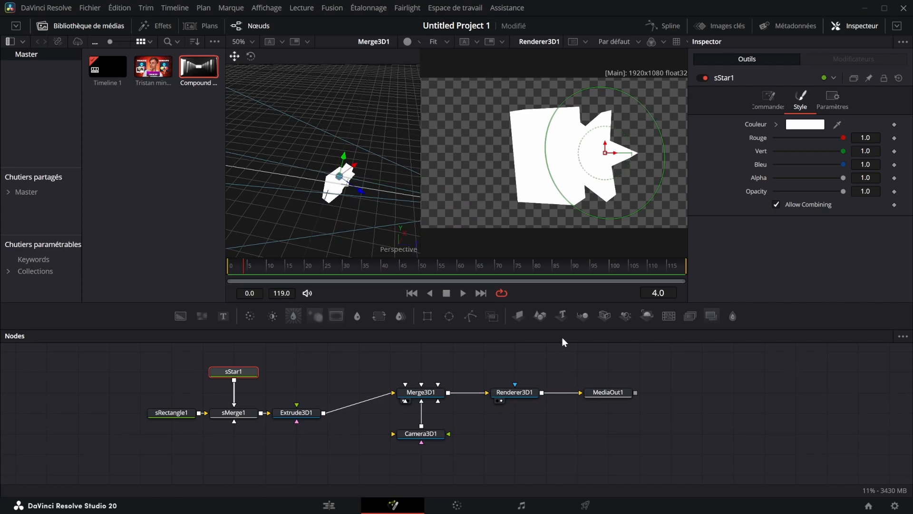
Add a Spot Light node above the link between Merge3D1 and Renderer3D1
left_click(692, 377)
left_click_drag(625, 316, 497, 370)
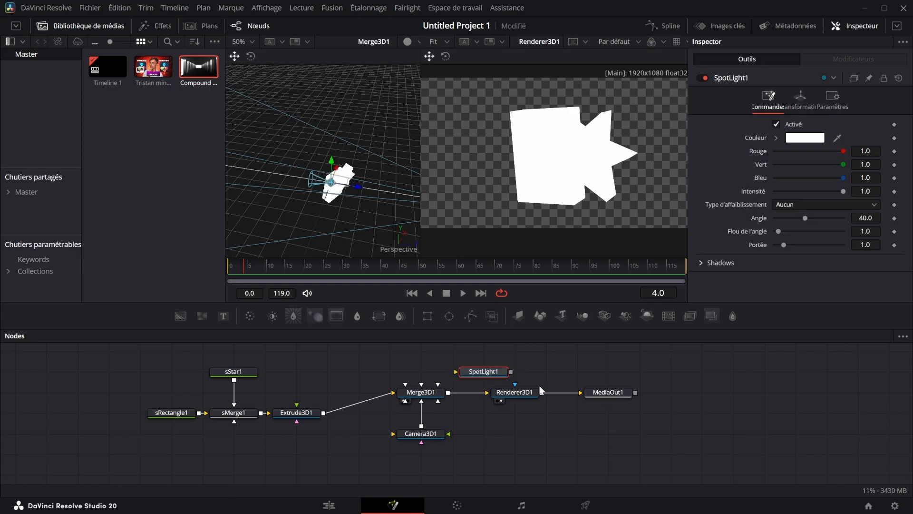
Look through the 3D light tools that can be added, and place SpotLight1 above Renderer3D1
scroll(557, 384, "up", 2)
scroll(558, 384, "down", 1)
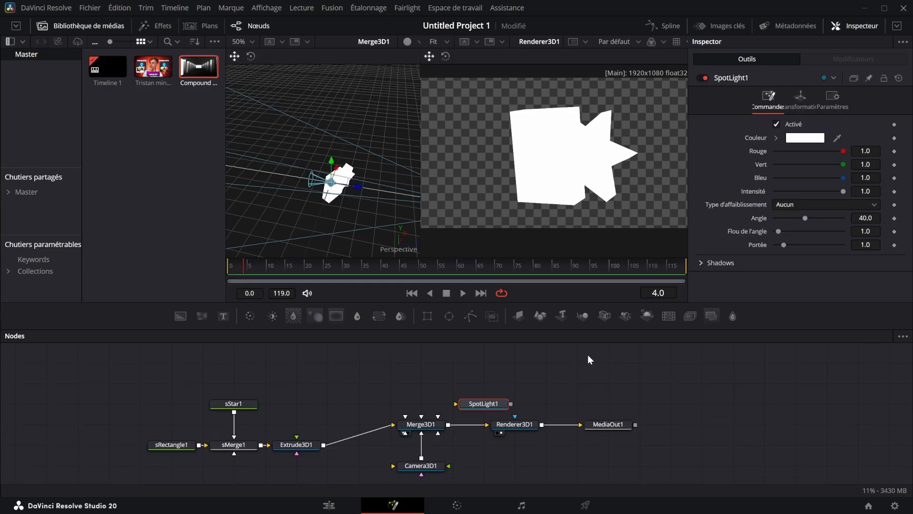
right_click(561, 378)
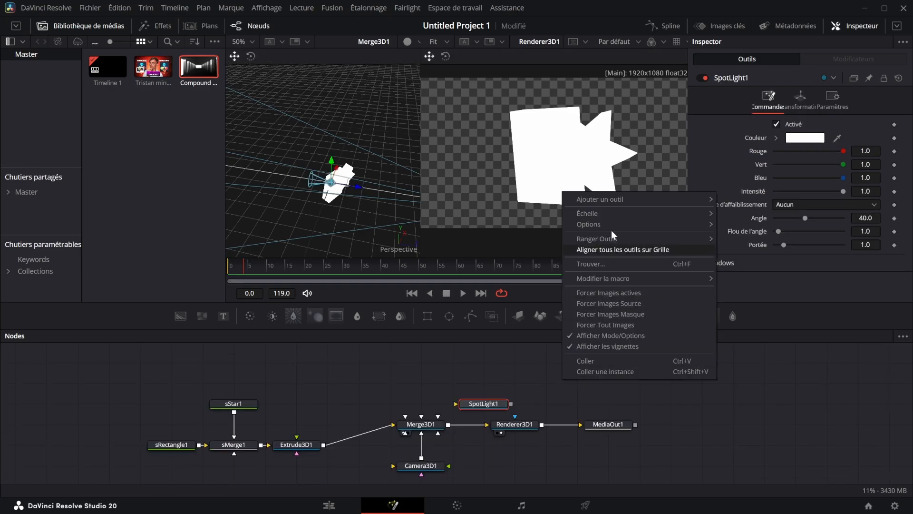
mouse_move(671, 202)
mouse_move(781, 13)
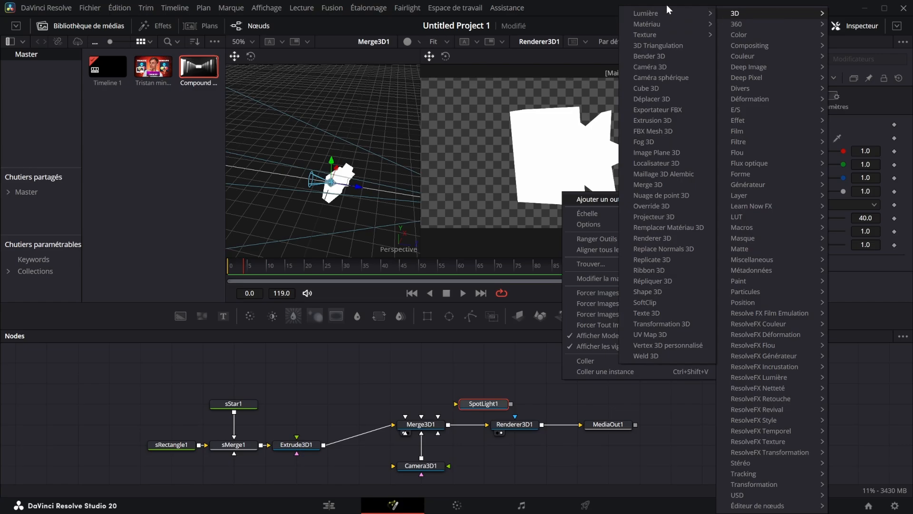
mouse_move(666, 10)
left_click(755, 63)
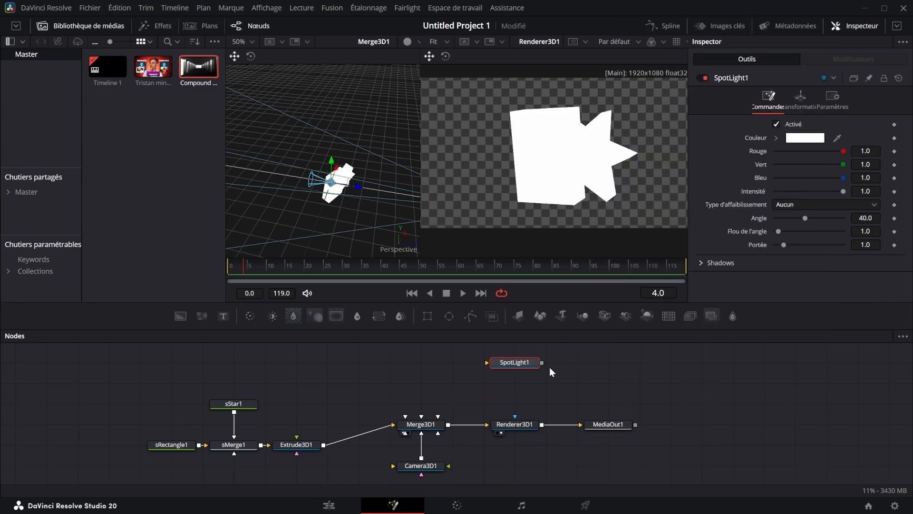
Connect SpotLight1 to Merge3D1 and pull the light back from the extruded shape along the Z axis
left_click_drag(541, 362, 417, 427)
left_click_drag(346, 184, 438, 190)
left_click_drag(370, 185, 364, 190)
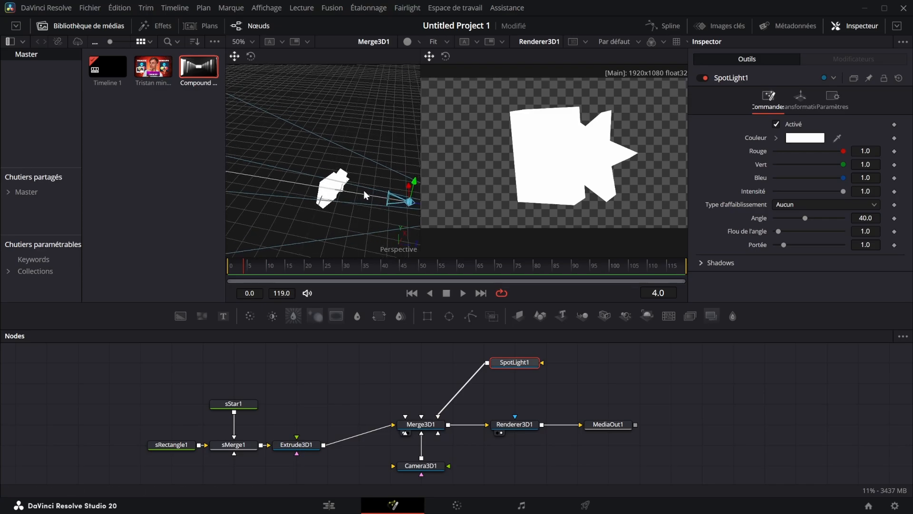
Enable lighting and shadows on Renderer3D1 and set its renderer type to Hardware Renderer
left_click(527, 422)
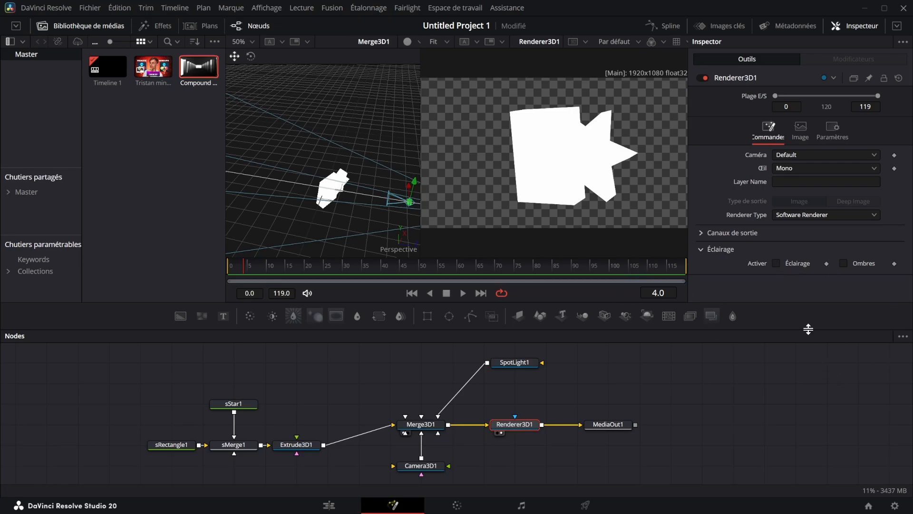
left_click(775, 263)
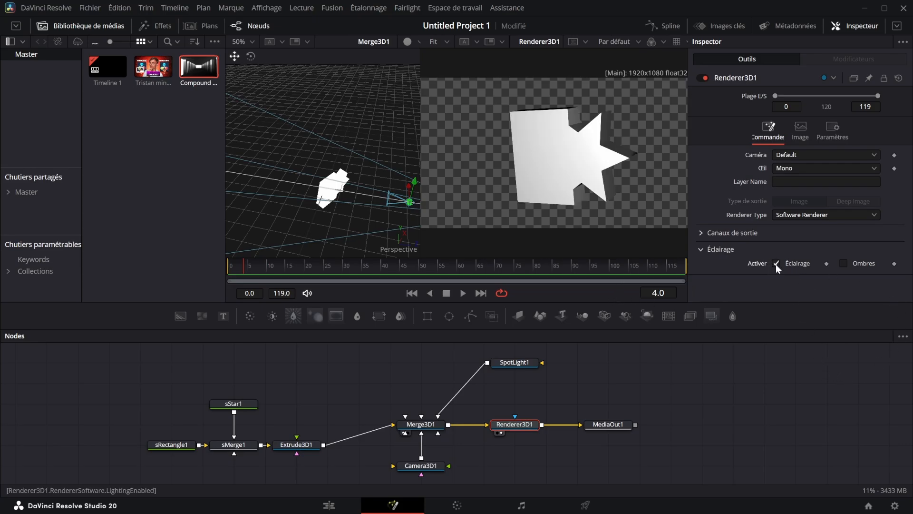
left_click(843, 263)
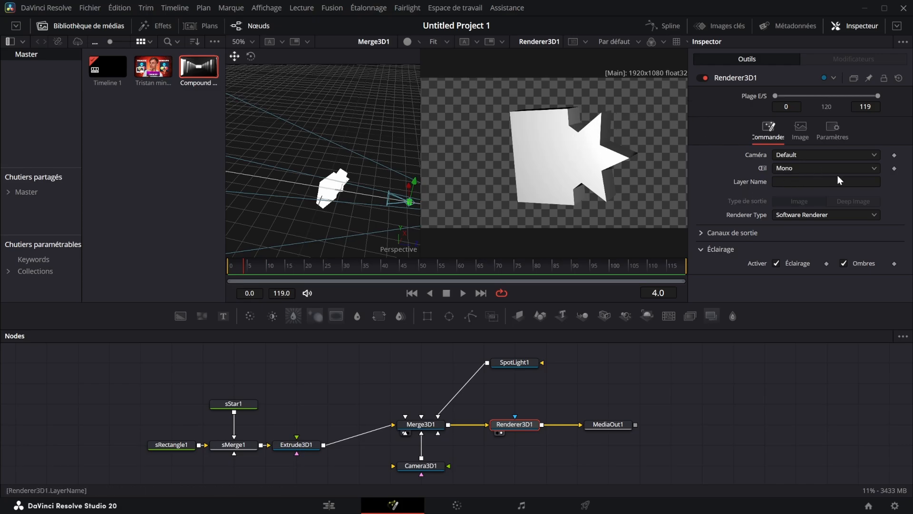
left_click(799, 215)
left_click(801, 228)
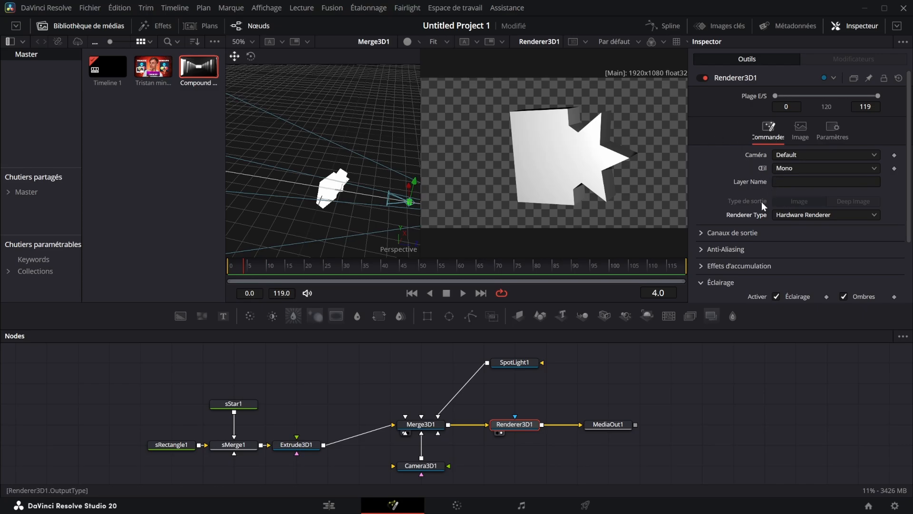
Try the spot light closer to the extruded shape with a penumbra angle (Flou de l'angle) of about 8.98
left_click_drag(415, 205, 341, 162)
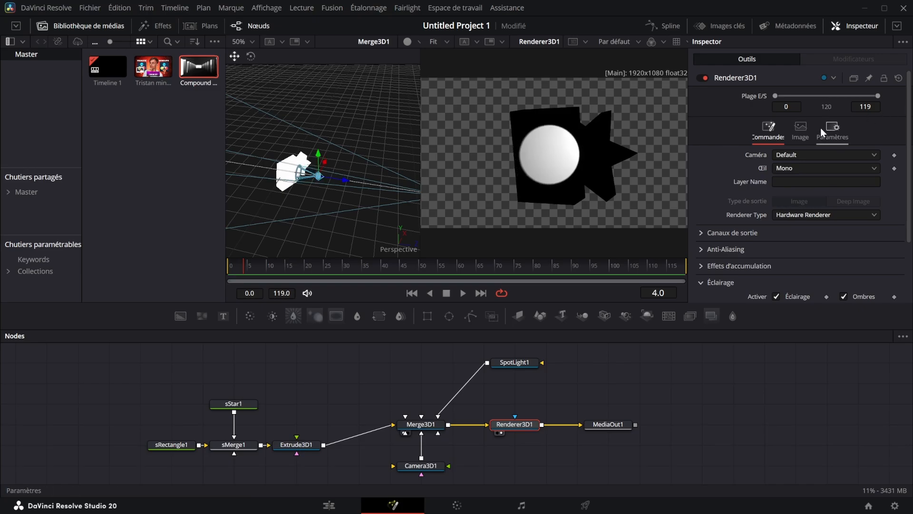
left_click(514, 364)
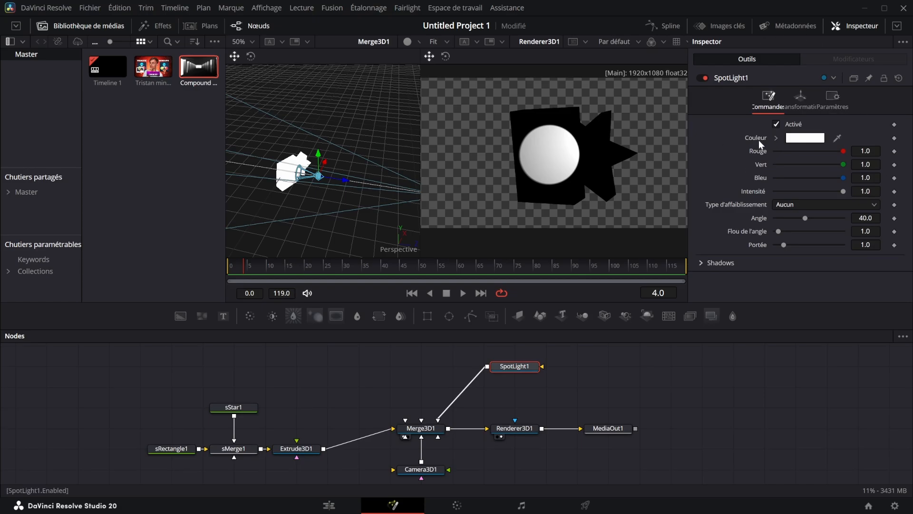
left_click_drag(778, 231, 804, 221)
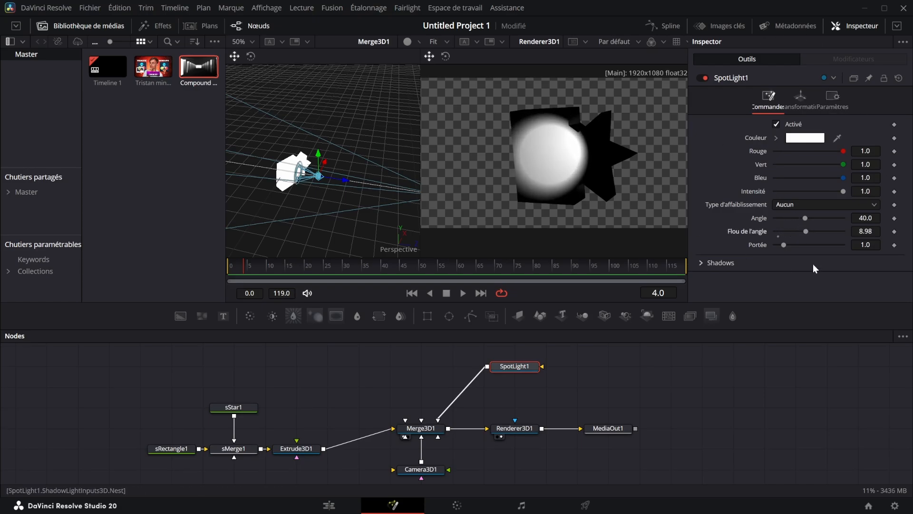
key("ctrl+z")
Set SpotLight1's angle to about 41.81 and its dropoff (Portée) to 40, and test its penumbra and intensity
mouse_move(804, 217)
left_mouse_down()
mouse_move(821, 209)
mouse_move(806, 212)
left_mouse_up()
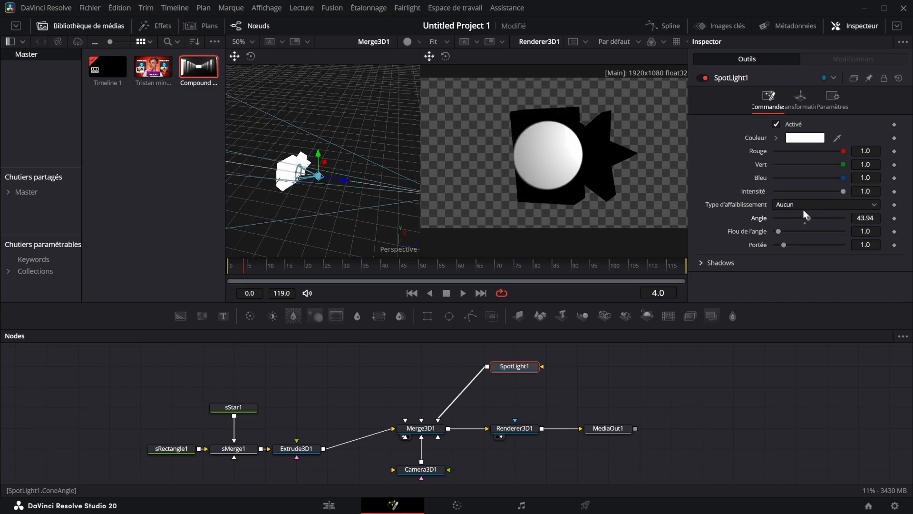
left_click_drag(783, 245, 844, 228)
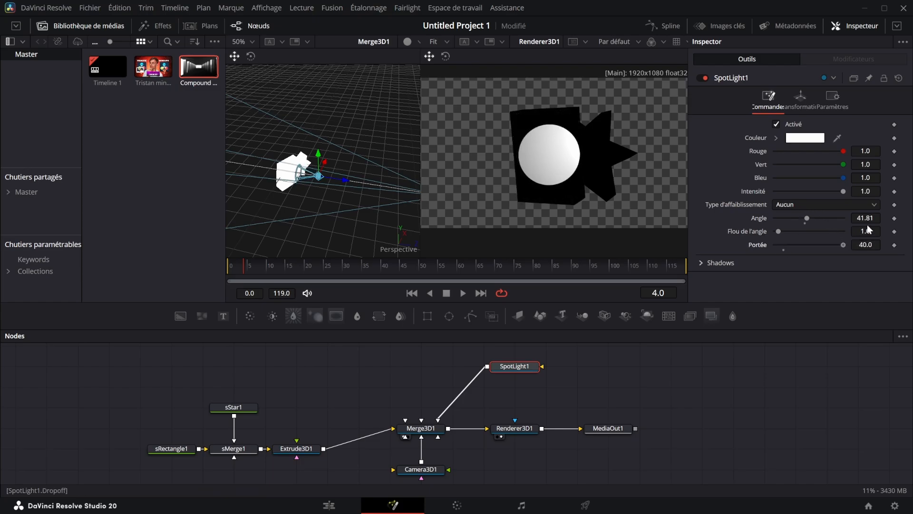
mouse_move(778, 231)
left_mouse_down()
mouse_move(805, 218)
mouse_move(859, 227)
mouse_move(818, 241)
mouse_move(779, 236)
left_mouse_up()
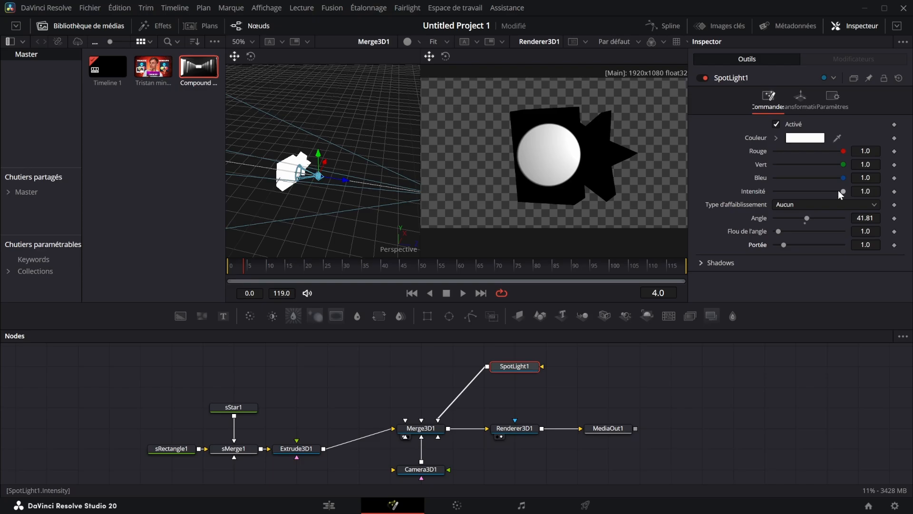
left_click_drag(842, 191, 898, 197)
Move SpotLight1 away from the shape along Z, and rotate Extrude3D1 to about 54.1 on the Y axis
left_click(800, 100)
left_click_drag(865, 163, 904, 165)
left_click(296, 448)
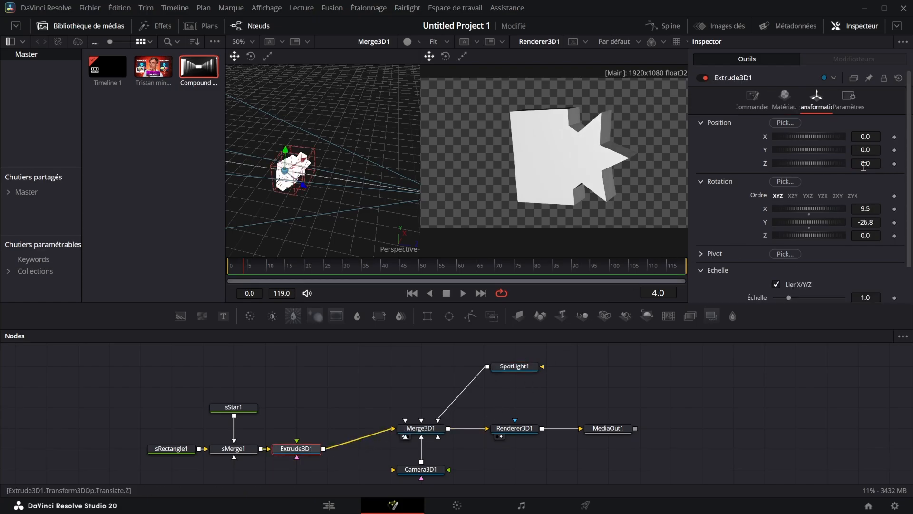
mouse_move(873, 223)
left_mouse_down()
mouse_move(835, 224)
mouse_move(885, 222)
left_mouse_up()
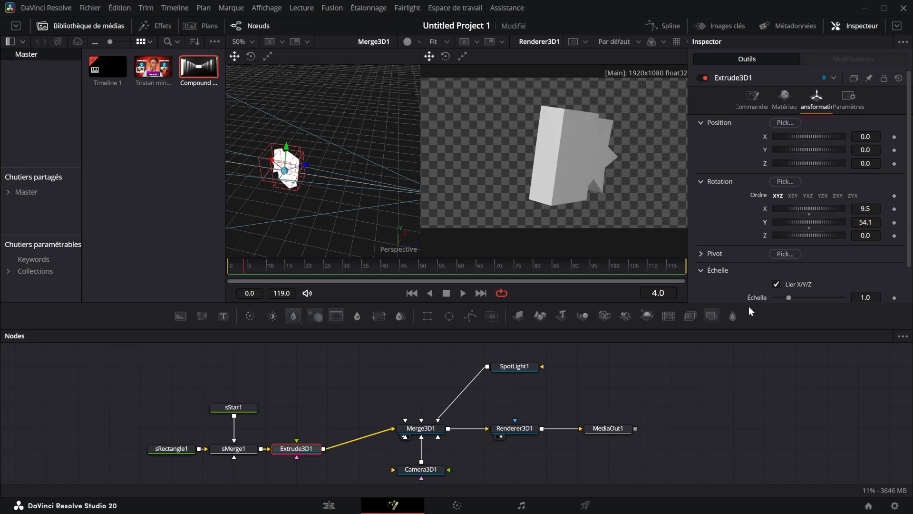
Add the JPG thumbnail from the media pool to the node graph and connect it through an Image Plane 3D to Merge3D1
left_click_drag(153, 67, 327, 366)
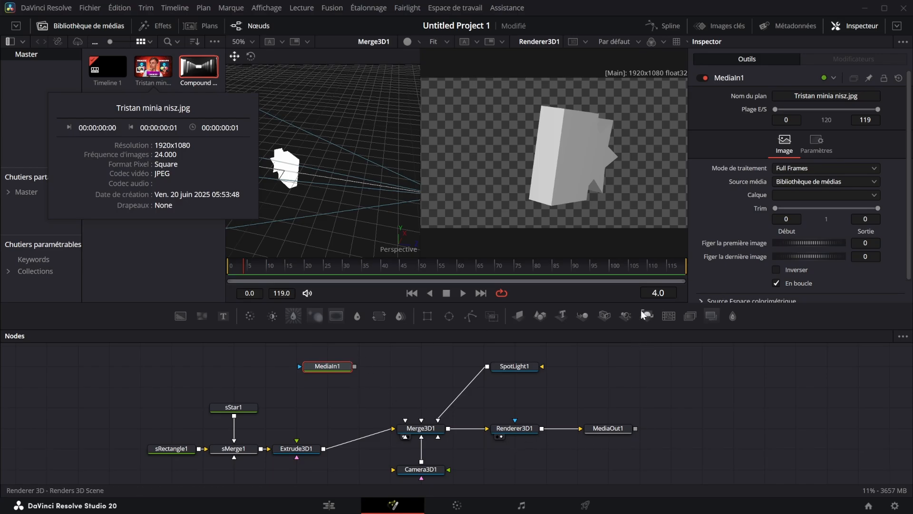
left_click(578, 314)
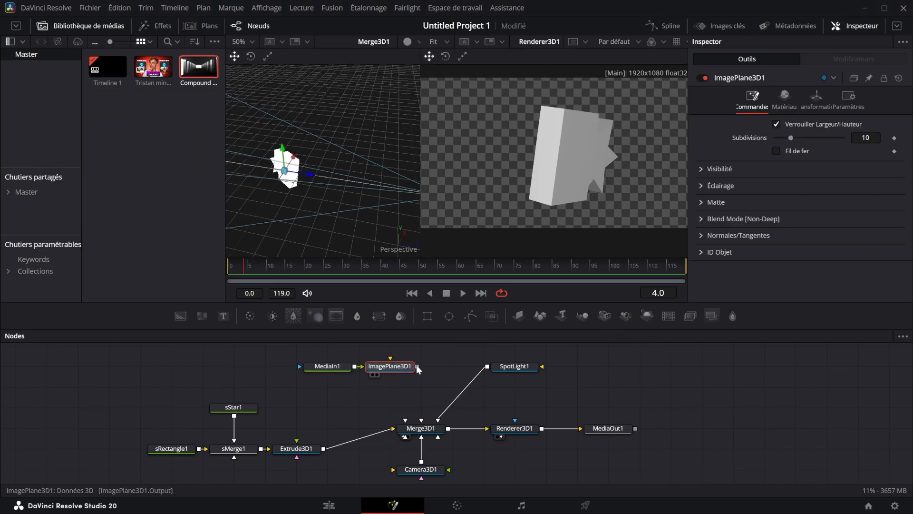
left_click_drag(390, 374, 422, 427)
Move ImagePlane3D1 behind the shape to Z about -3.91 and set its scale to 5.0
left_click(811, 102)
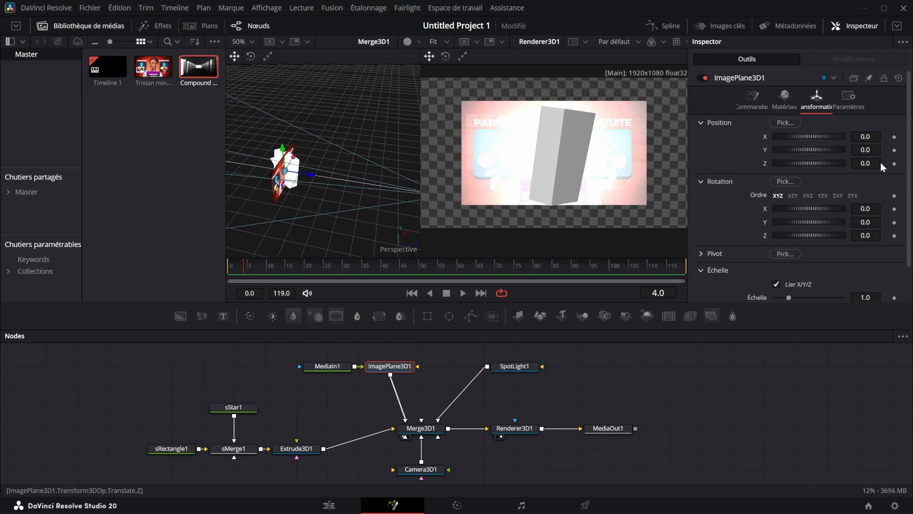
left_click_drag(882, 166, 779, 167)
left_click_drag(810, 293, 847, 284)
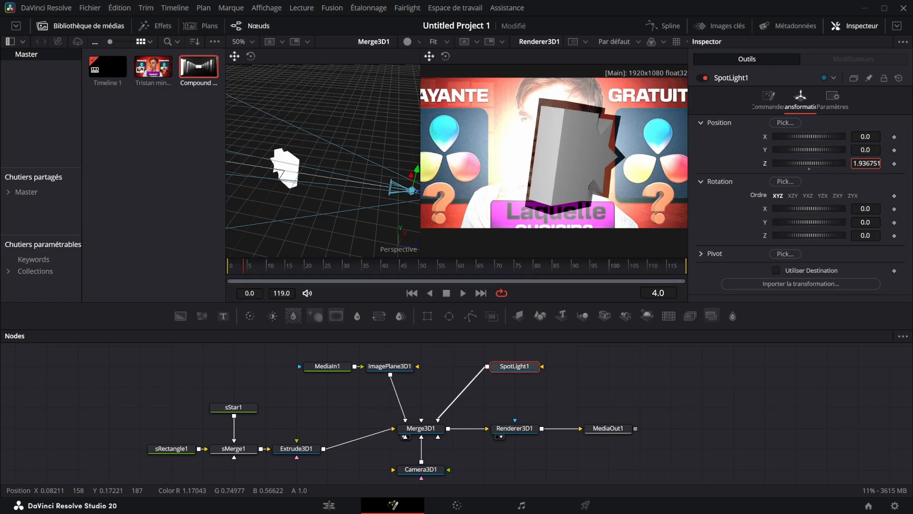
Set SpotLight1's Z position to about 1.85 and Extrude3D1's Y rotation to about -24.2
left_click_drag(866, 163, 857, 163)
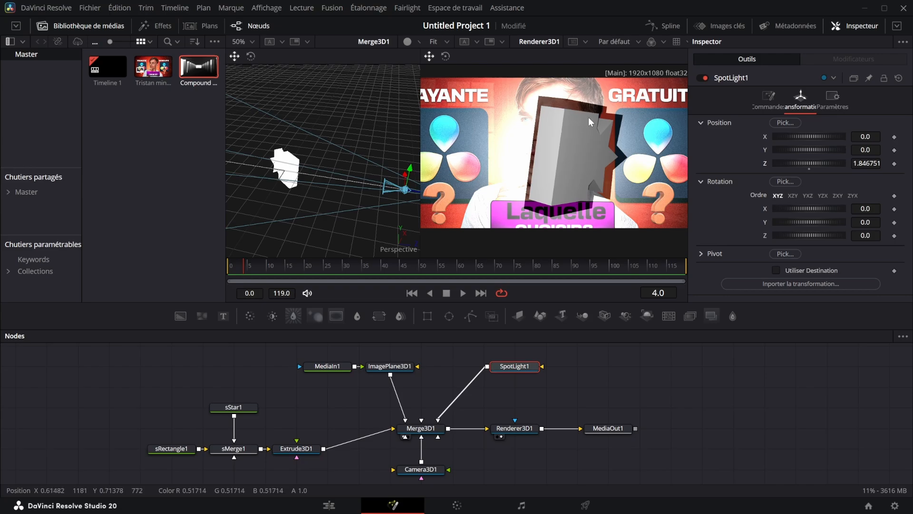
left_click(319, 449)
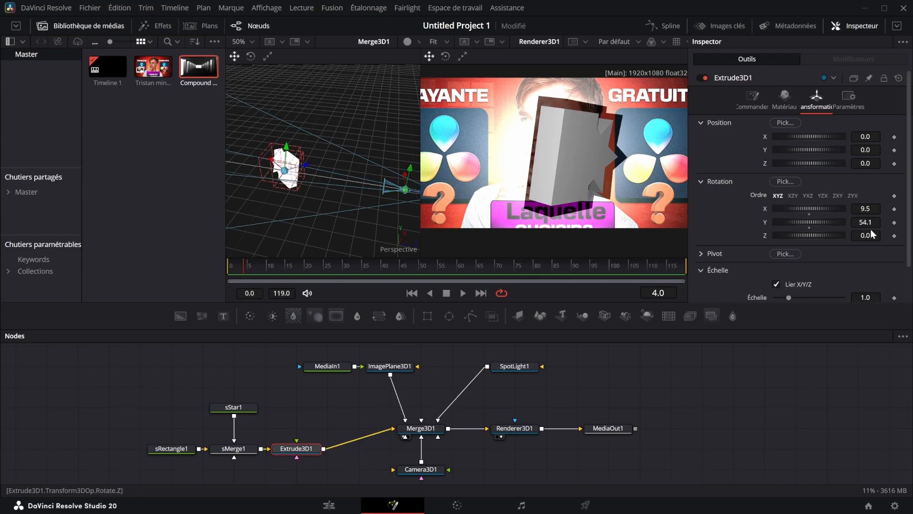
left_click_drag(871, 222, 851, 222)
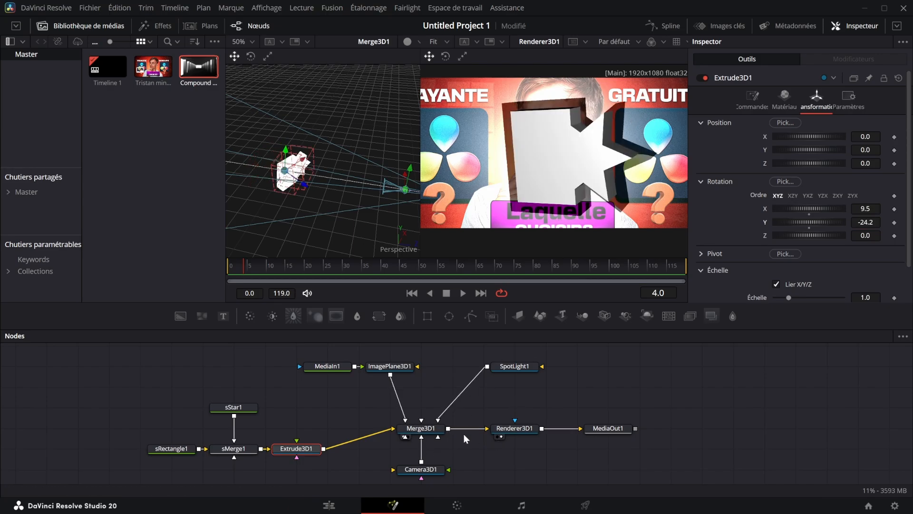
Move SpotLight1 back to Z about 2.21 and save the project
left_click(515, 366)
left_click_drag(865, 163, 438, 162)
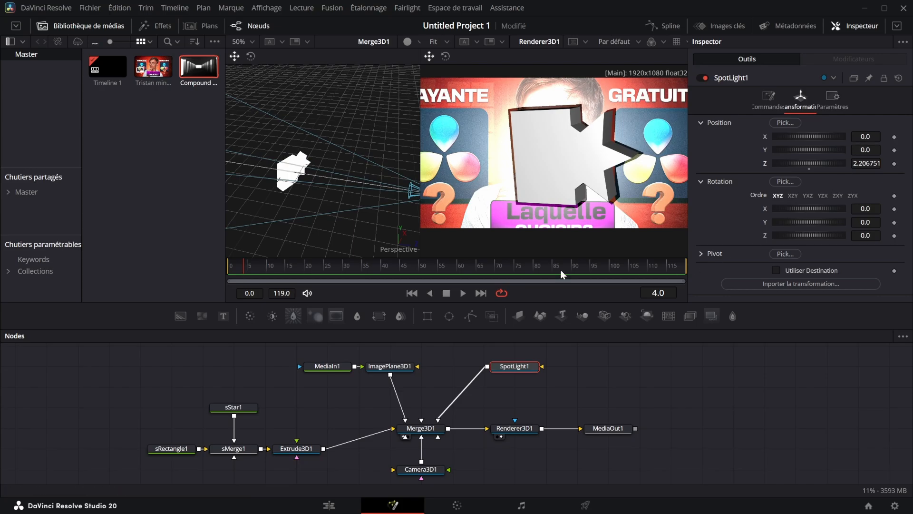
key("ctrl+s")
Enable the target option (Utiliser Destination) on SpotLight1 and review its destination point and coordinates
left_click_drag(318, 174, 292, 173)
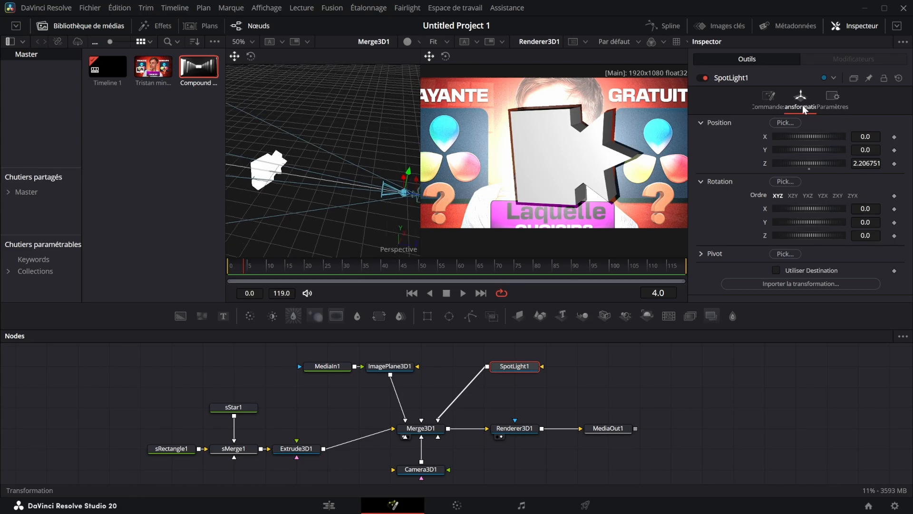
left_click(776, 270)
mouse_move(322, 183)
left_mouse_down()
mouse_move(358, 166)
mouse_move(394, 92)
mouse_move(271, 170)
mouse_move(357, 150)
mouse_move(333, 161)
mouse_move(295, 156)
mouse_move(323, 171)
mouse_move(311, 179)
left_mouse_up()
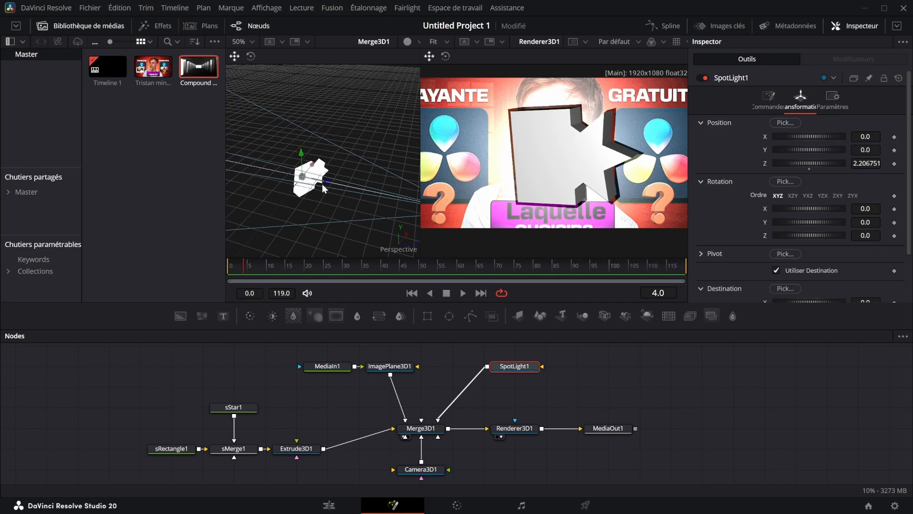
left_click(780, 267)
left_click(780, 269)
left_click_drag(357, 169, 333, 168)
scroll(321, 155, "down", 1)
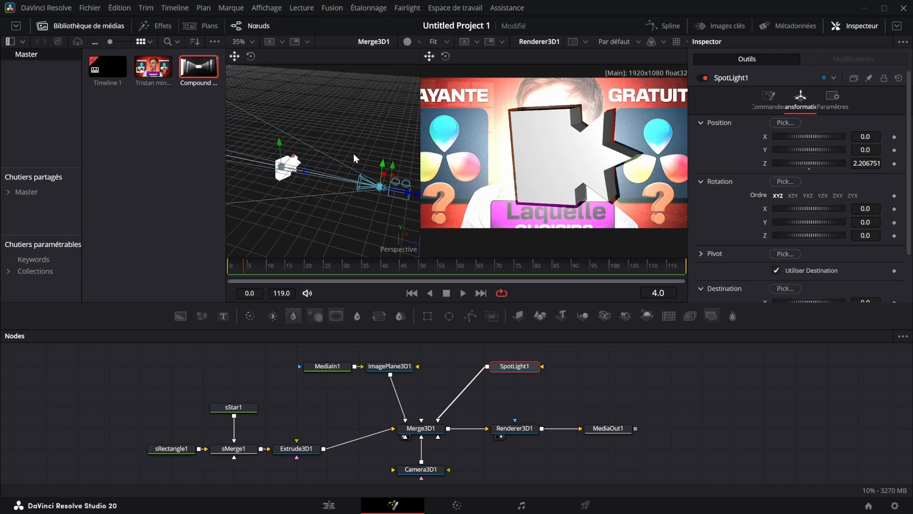
scroll(788, 255, "down", 2)
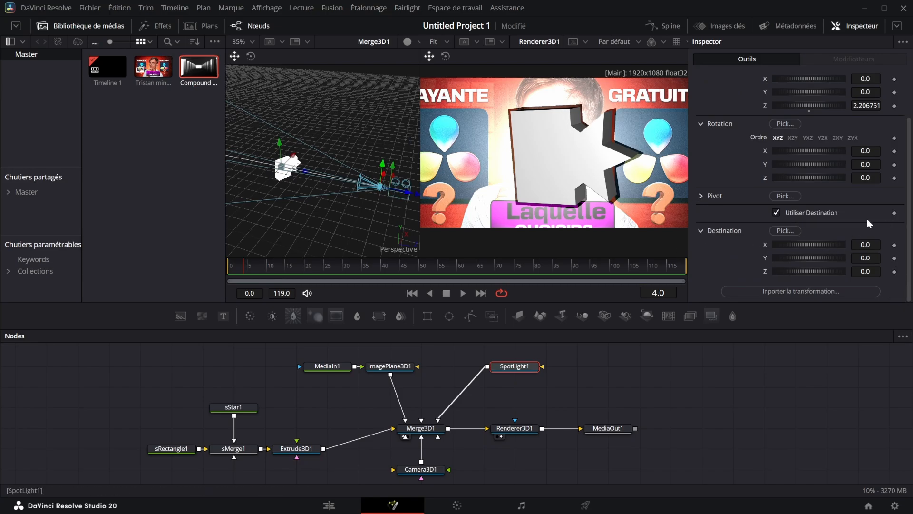
scroll(866, 118, "up", 2)
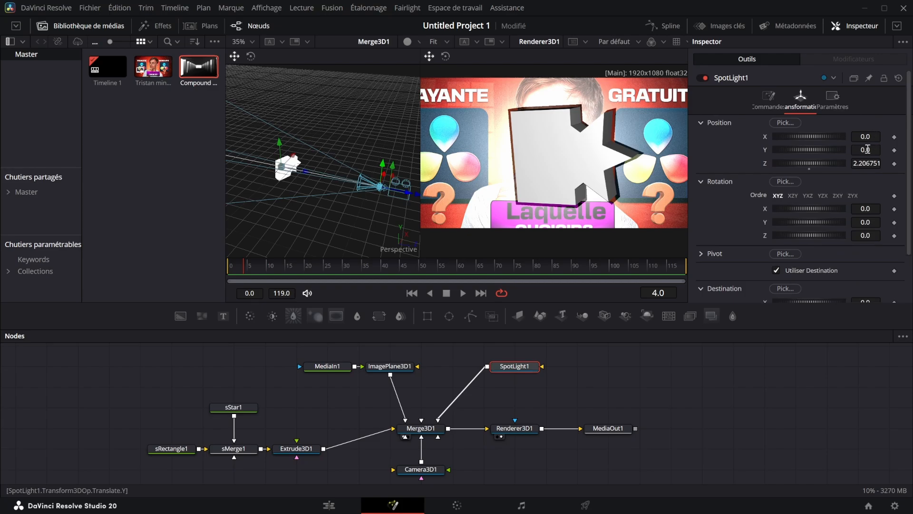
Try SpotLight1 at position X about -0.302, Y about 1.299 and Z about 3.327 while it aims at its target
left_click_drag(867, 149, 910, 150)
scroll(329, 166, "up", 3)
left_click_drag(340, 164, 359, 142)
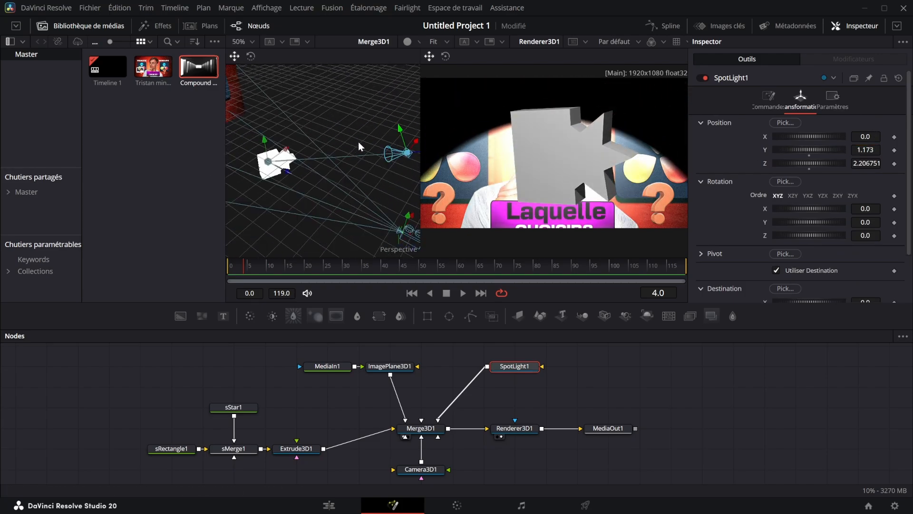
scroll(358, 142, "down", 3)
mouse_move(867, 163)
left_mouse_down()
mouse_move(860, 136)
mouse_move(832, 136)
mouse_move(861, 137)
mouse_move(839, 136)
mouse_move(904, 161)
mouse_move(864, 162)
left_mouse_up()
mouse_move(808, 163)
left_mouse_down()
mouse_move(837, 163)
mouse_move(807, 150)
left_mouse_up()
left_click_drag(866, 149, 898, 137)
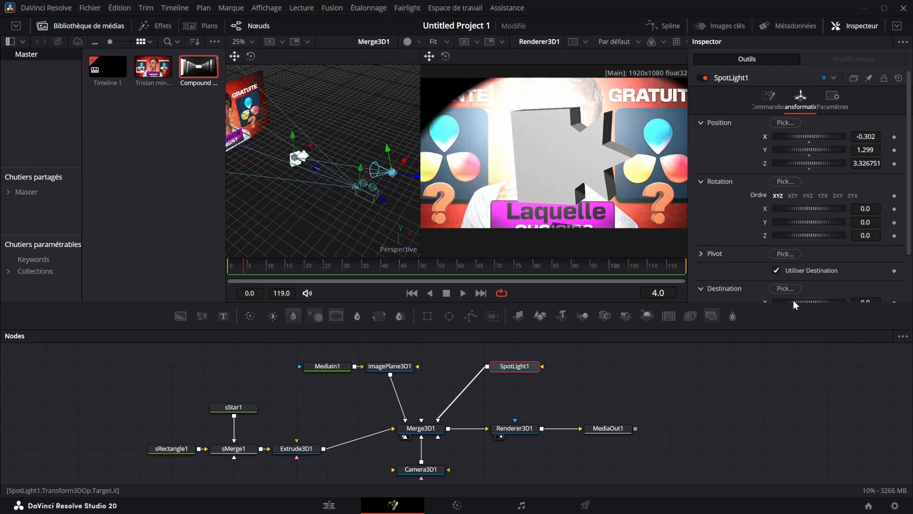
Undo the position changes made to SpotLight1
key("ctrl+z")
key("ctrl+z")
key("ctrl+z")
key("ctrl+z")
key("ctrl+z")
key("ctrl+z")
key("ctrl+z")
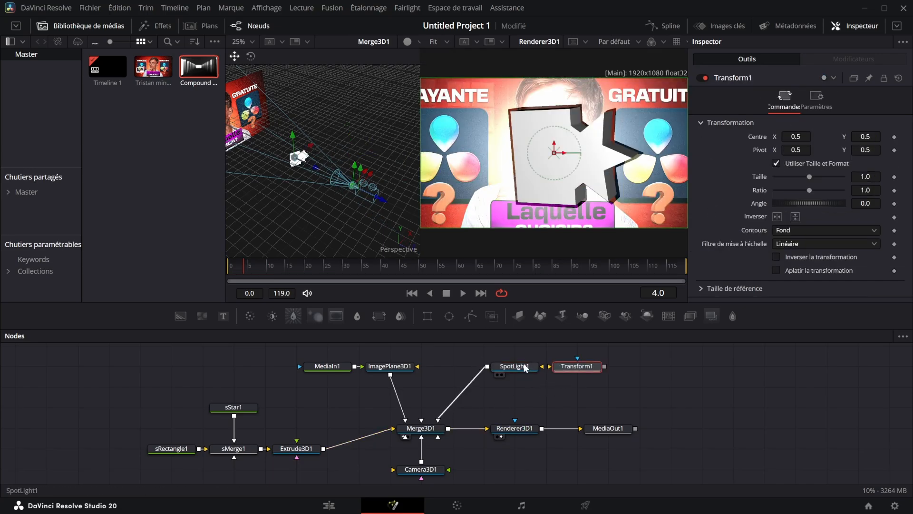
key("ctrl+z")
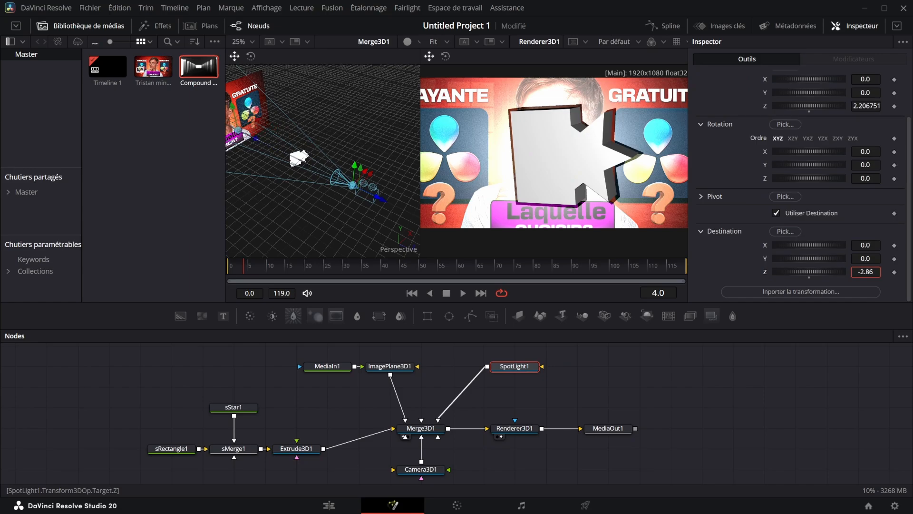
Move SpotLight1's destination point back towards the image plane, to Z about -4.65
left_click_drag(809, 271, 808, 271)
left_click_drag(298, 183, 280, 145)
left_click_drag(808, 271, 794, 271)
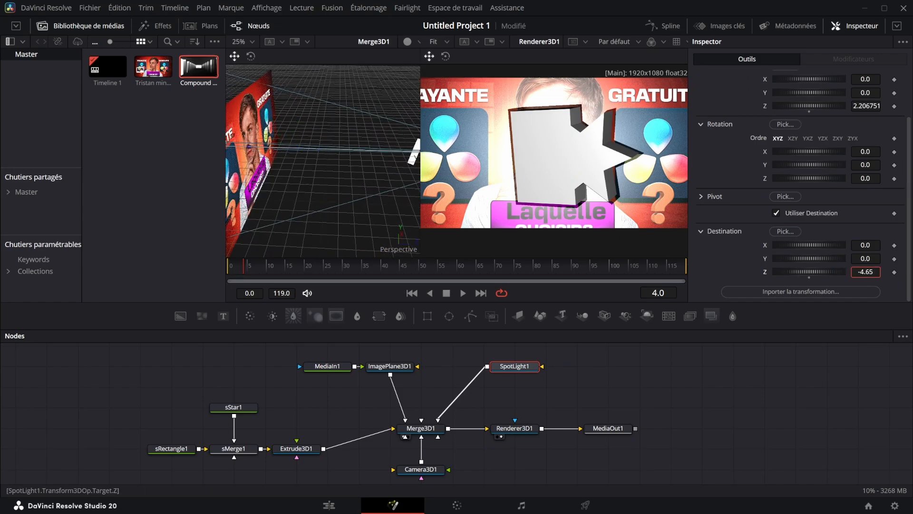
left_click_drag(865, 271, 869, 271)
Move SpotLight1 between the shape and the image plane, to Z about -0.82 and Y about 1.38
scroll(876, 259, "up", 3)
left_click_drag(866, 163, 483, 149)
left_click_drag(865, 150, 912, 150)
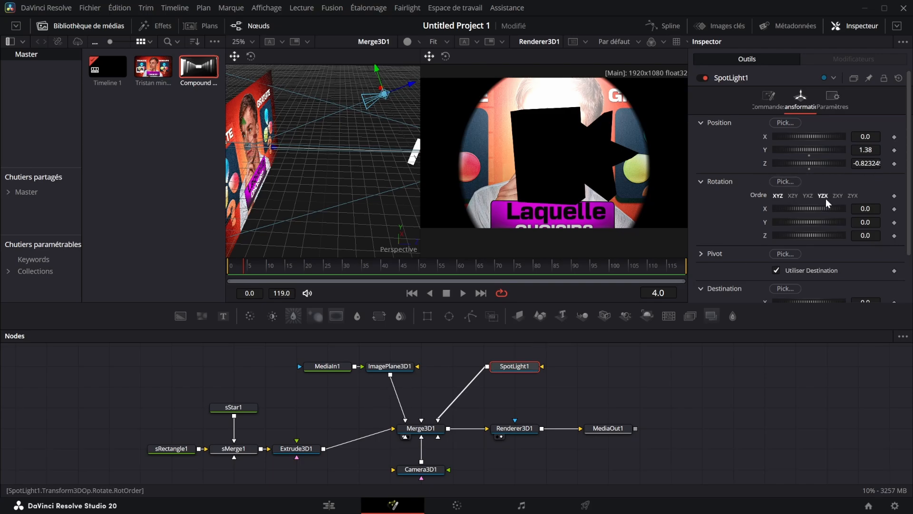
Undo the last SpotLight1 position changes and move the light along Z to about 7.01
key("ctrl+z")
key("ctrl+z")
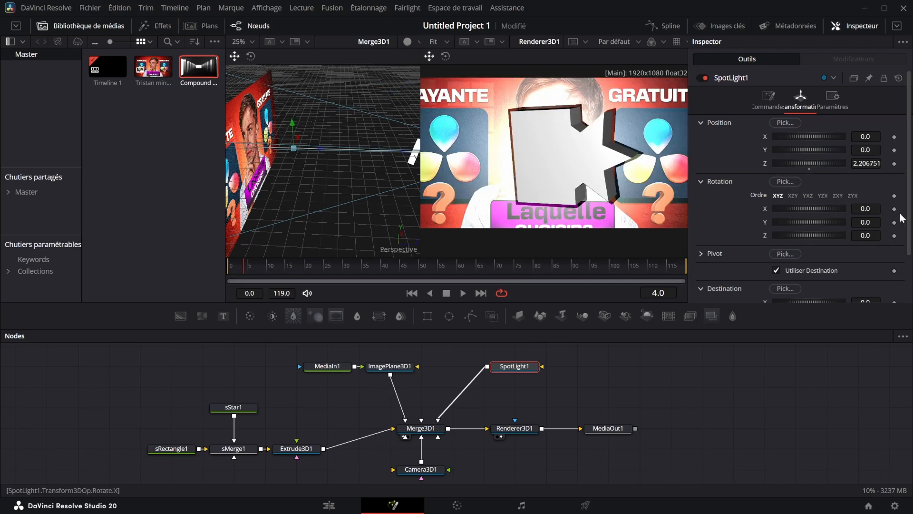
left_click_drag(873, 163, 889, 163)
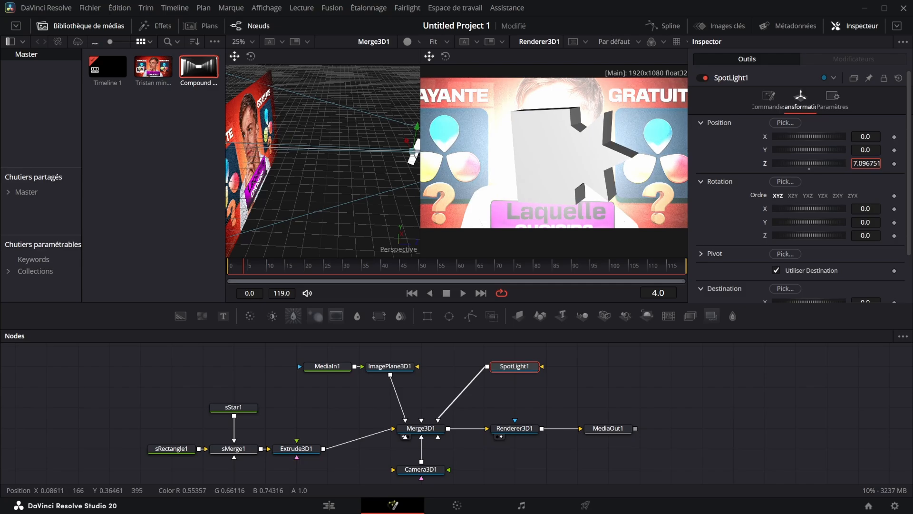
Delete the MediaIn1 and ImagePlane3D1 nodes from the 3D scene
left_click_drag(290, 345, 414, 377)
key("Delete")
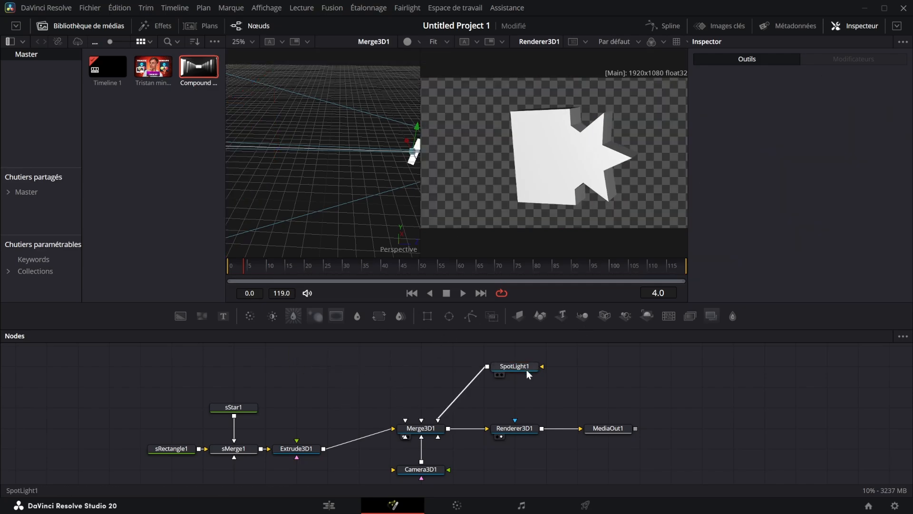
Enable the destination target (Utiliser Destination) for Camera3D1
left_click(423, 468)
left_click_drag(354, 204, 290, 167)
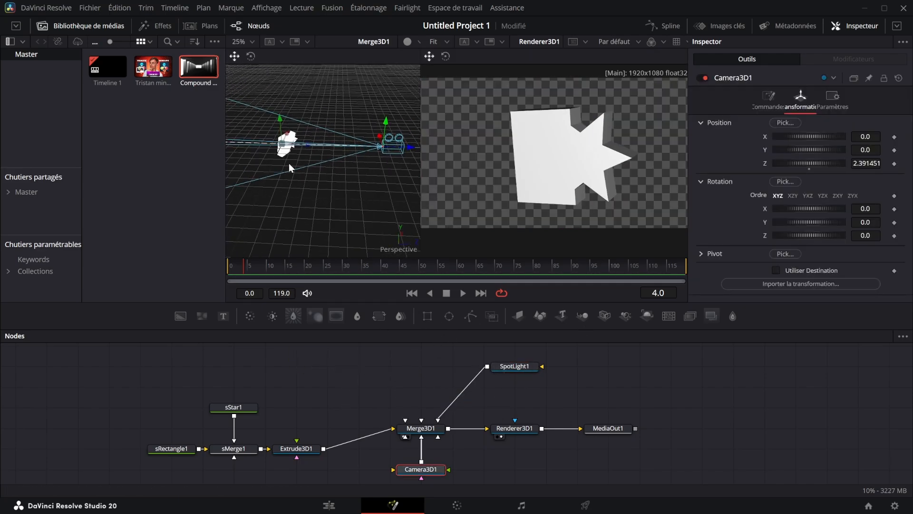
left_click(780, 271)
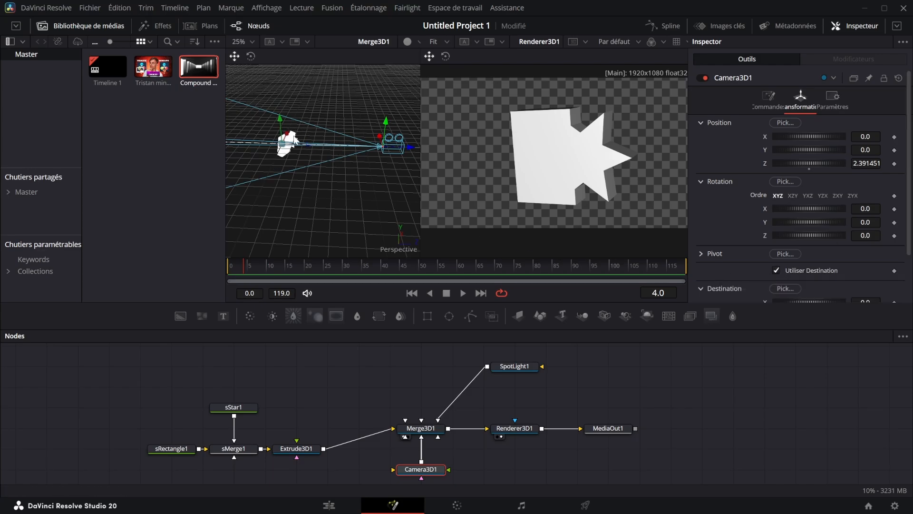
Place Camera3D1 at X about -0.127, Y 0.69 and Z about 3.82, and keyframe its position at frame 0
left_click_drag(866, 163, 732, 138)
left_click_drag(867, 163, 746, 151)
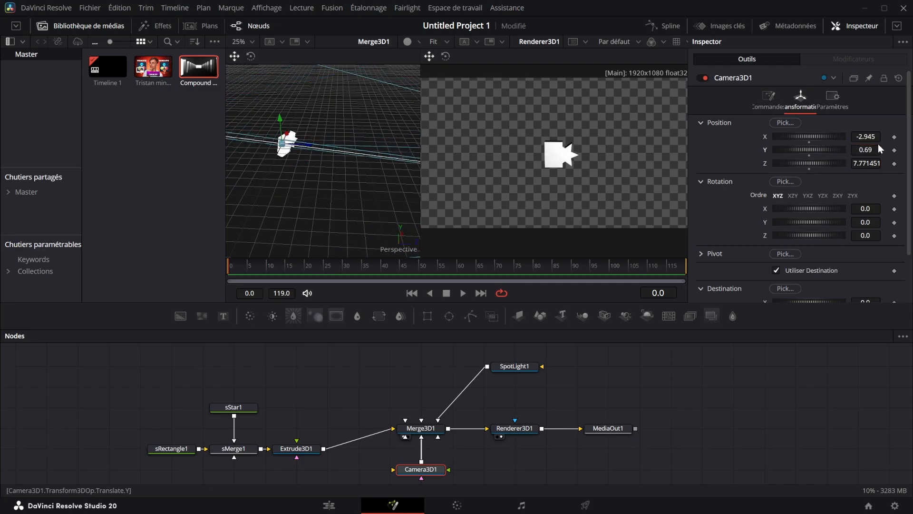
left_click_drag(879, 139, 888, 171)
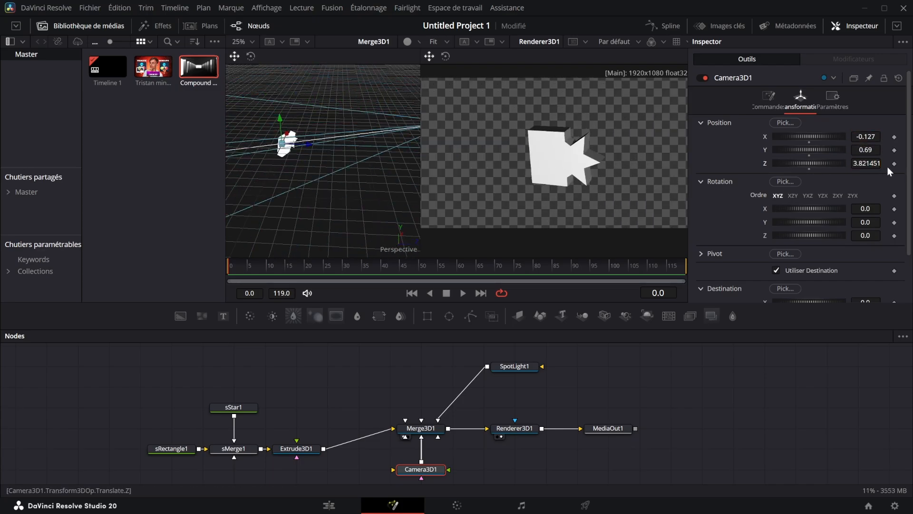
left_click(895, 164)
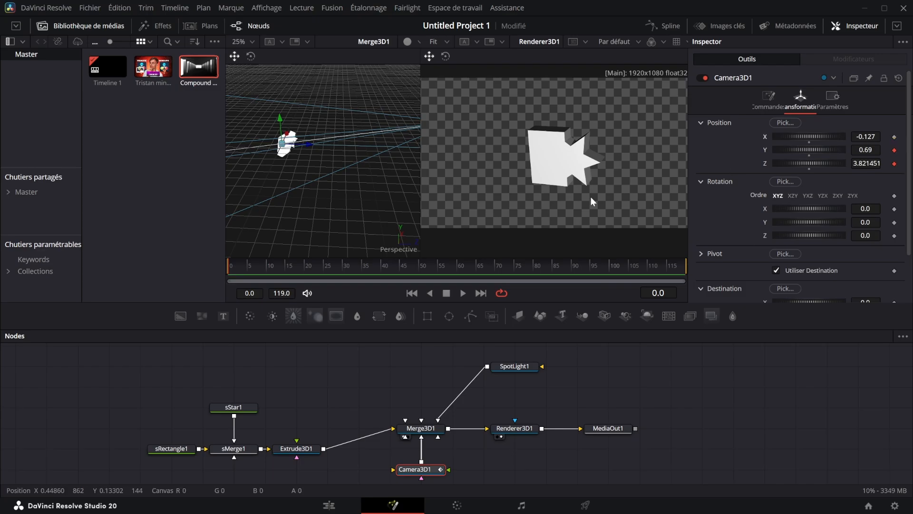
At frame 45, move Camera3D1 to X about -0.544, Y about 1.196 and Z about 3.24 to animate its position
left_click(370, 265)
mouse_move(874, 165)
left_mouse_down()
mouse_move(848, 164)
mouse_move(878, 150)
left_mouse_up()
left_click_drag(866, 137, 847, 137)
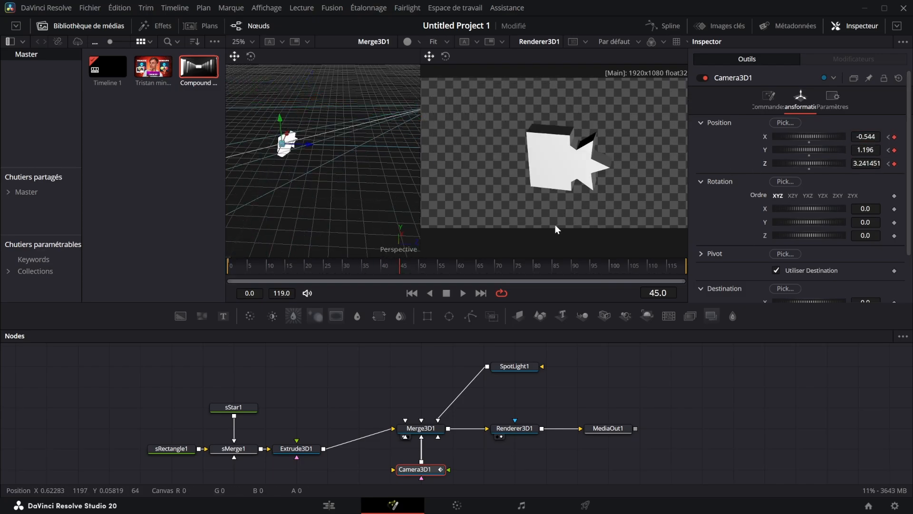
mouse_move(400, 267)
left_mouse_down()
mouse_move(194, 300)
mouse_move(400, 269)
left_mouse_up()
Show Camera3D1's position curves in the Spline editor and increase their ease in and ease out
left_click(664, 26)
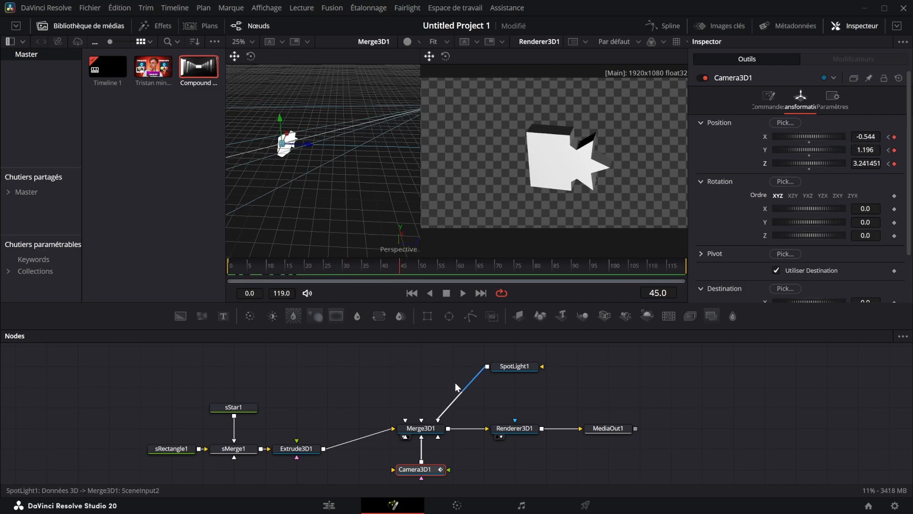
left_click(473, 390)
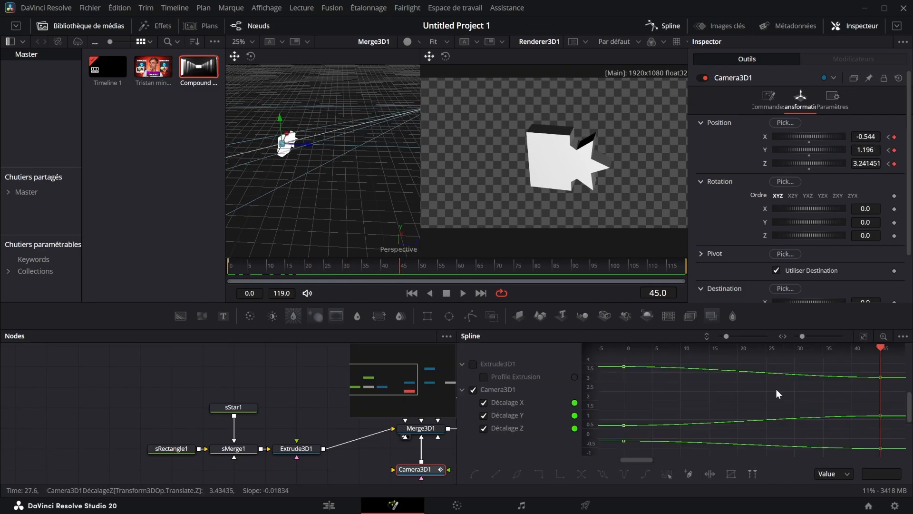
key("t")
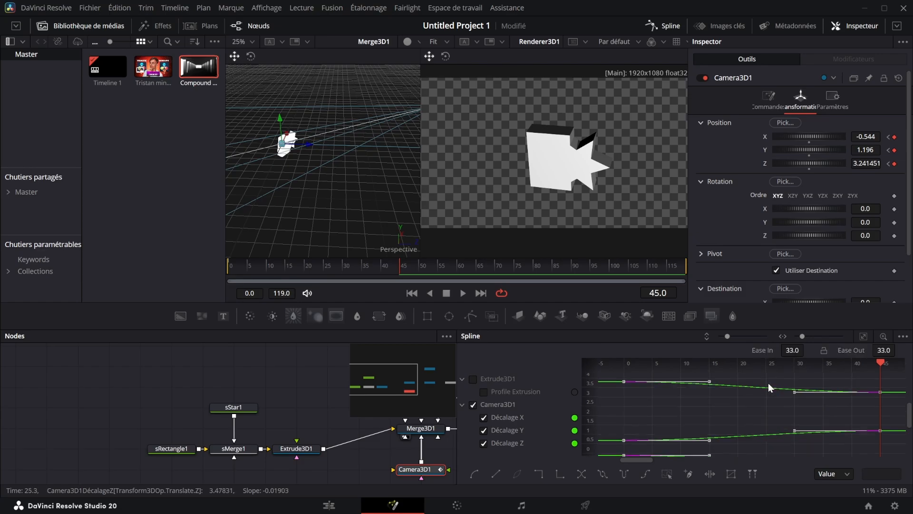
left_click_drag(764, 351, 902, 351)
left_click_drag(391, 261, 322, 284)
Add a second camera connected to Merge3D1 and move it back from the shape to Z about 4.84
scroll(572, 427, "down", 2)
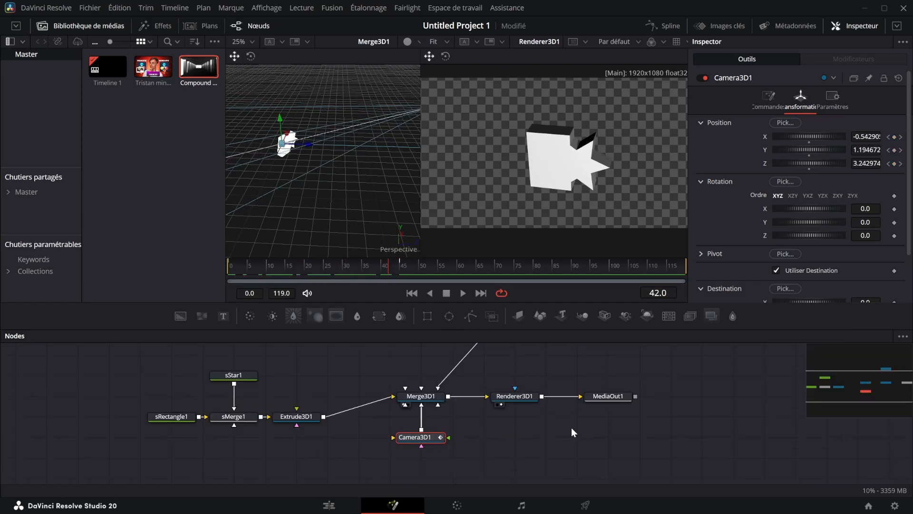
left_click(575, 421)
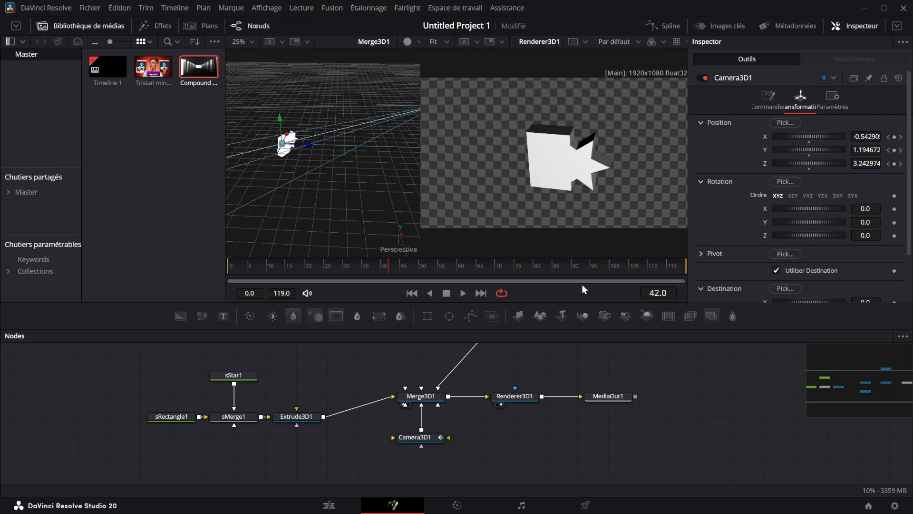
left_click_drag(605, 316, 438, 404)
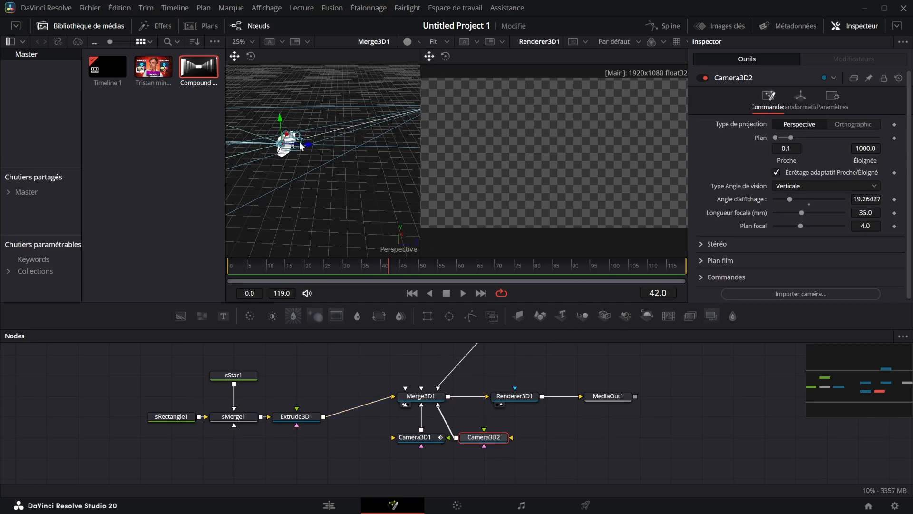
left_click_drag(300, 143, 515, 136)
Enable Camera3D2's destination target and animate its X, Y and Z position from frame 23 to a new viewpoint at frame 63
left_click(315, 270)
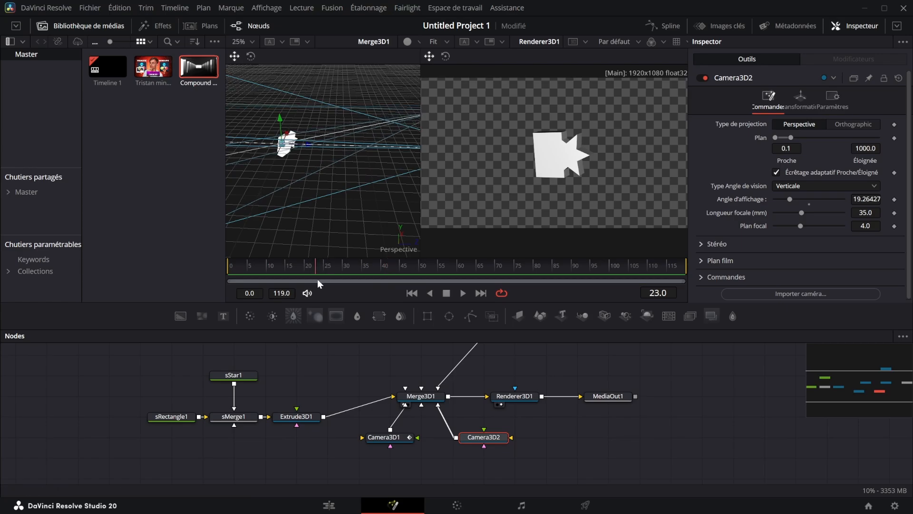
left_click(801, 97)
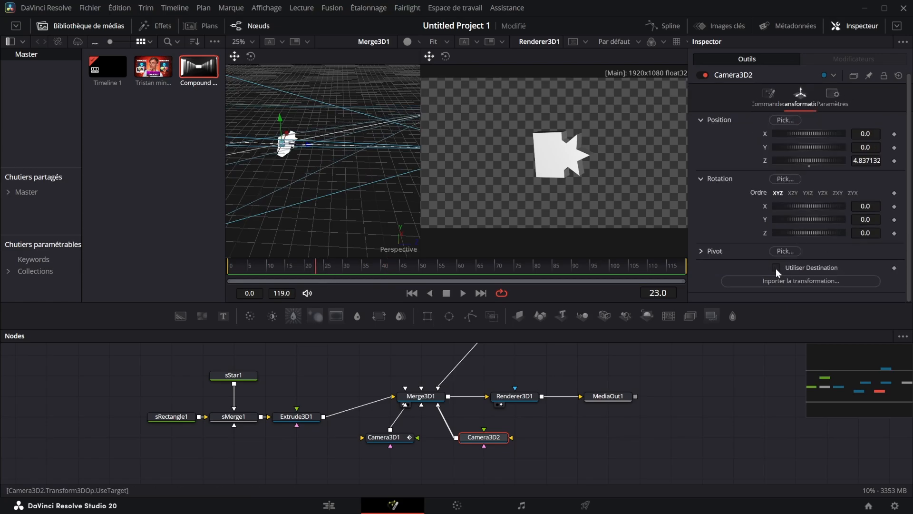
left_click(775, 267)
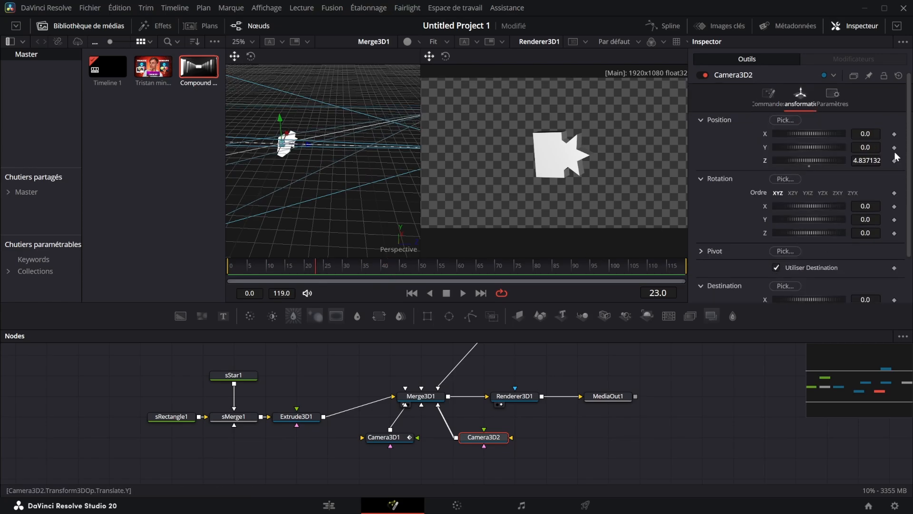
left_click(894, 148)
left_click(894, 161)
left_click(894, 135)
left_click(468, 270)
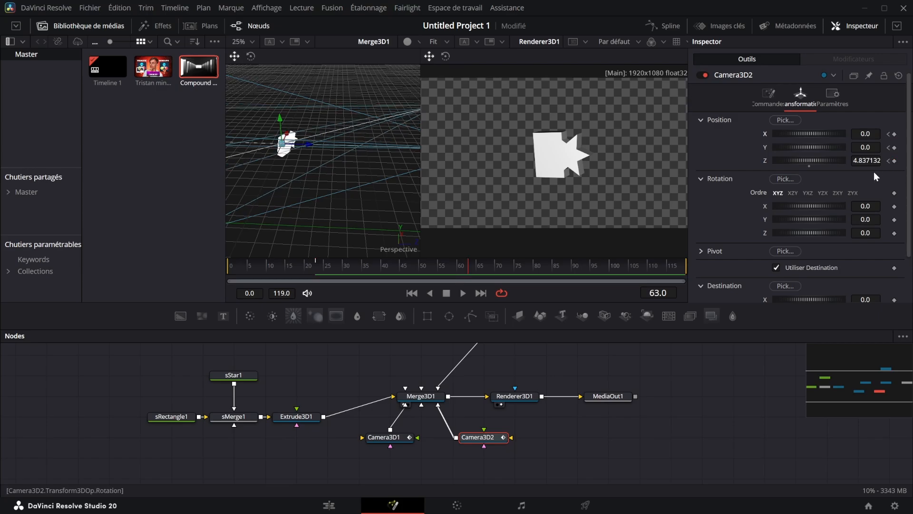
mouse_move(468, 268)
left_mouse_down()
mouse_move(371, 272)
mouse_move(461, 269)
left_mouse_up()
Switch Renderer3D1's camera between Camera3D1 and Camera3D2 to compare their animated views
left_click(518, 397)
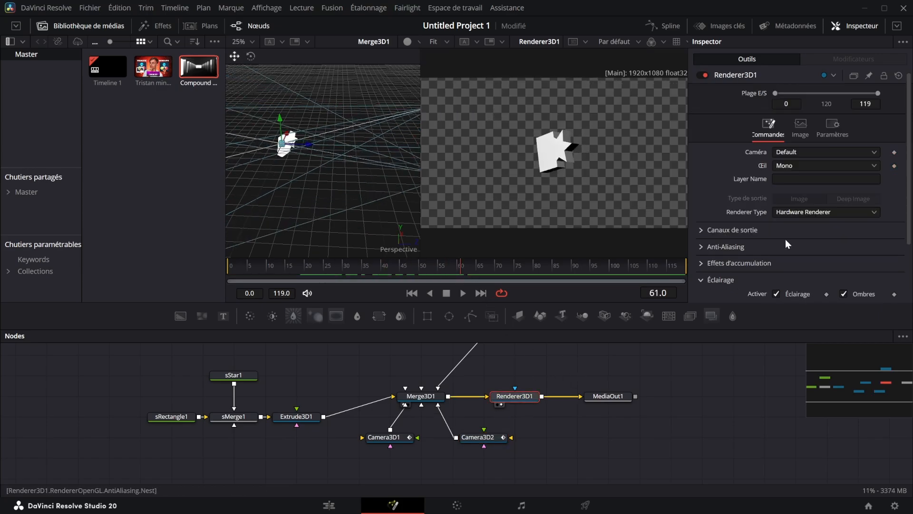
left_click(786, 153)
left_click(791, 170)
left_click(797, 151)
left_click(803, 157)
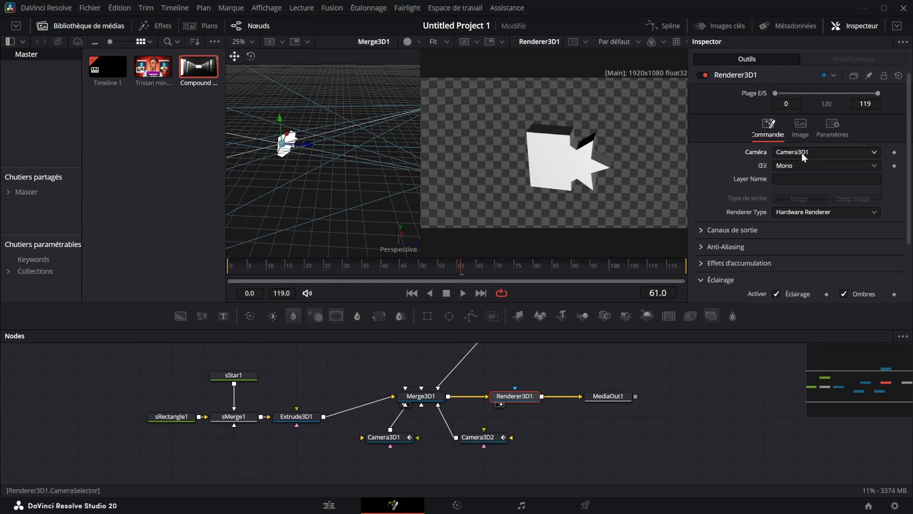
left_click(800, 182)
left_click_drag(436, 270, 228, 275)
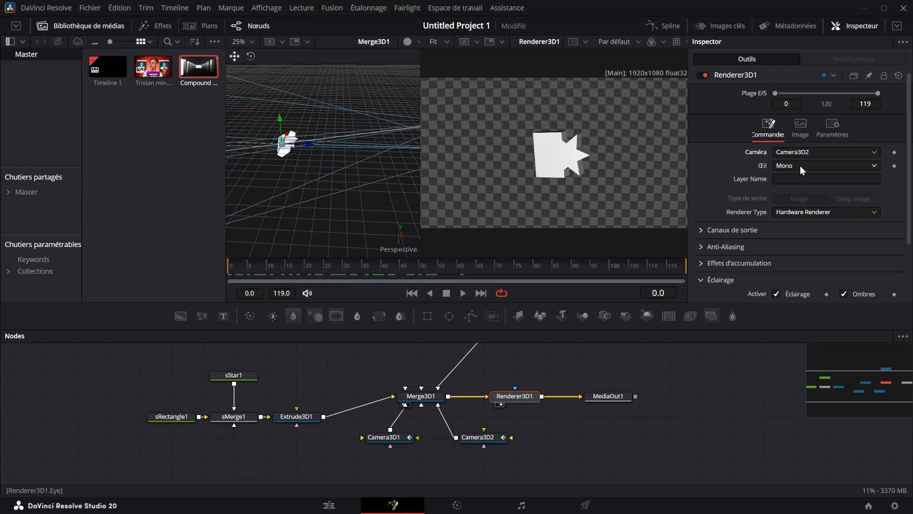
Set Renderer3D1's camera to Camera3D1 and keyframe that choice at frame 24
left_click(825, 151)
left_click(826, 192)
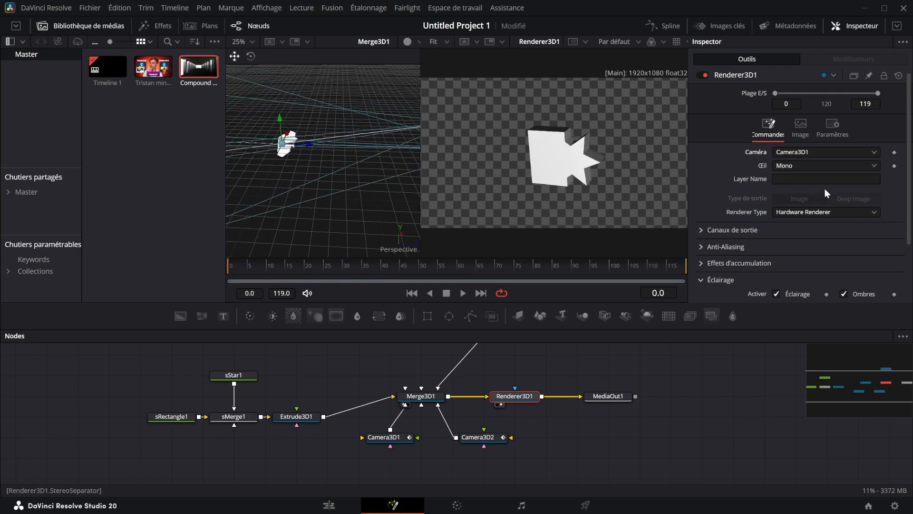
left_click_drag(302, 275, 325, 267)
left_click(894, 153)
Switch Renderer3D1's camera to Camera3D2 at frame 25 and preview the cut between the two cameras
key("Right")
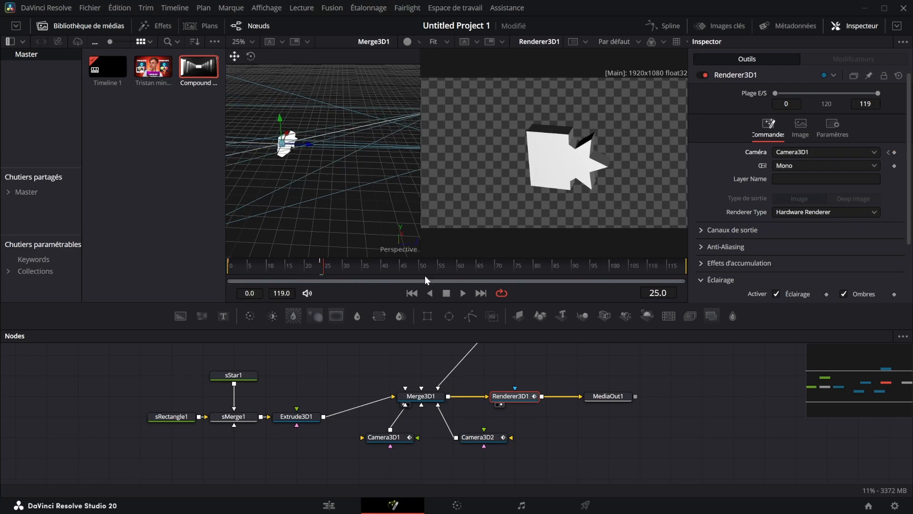
left_click(827, 152)
left_click(827, 173)
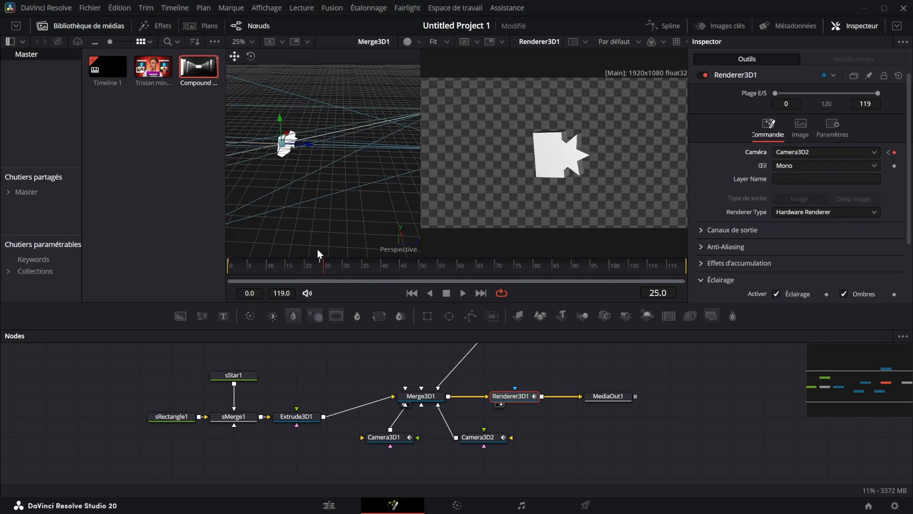
left_click_drag(315, 267, 282, 289)
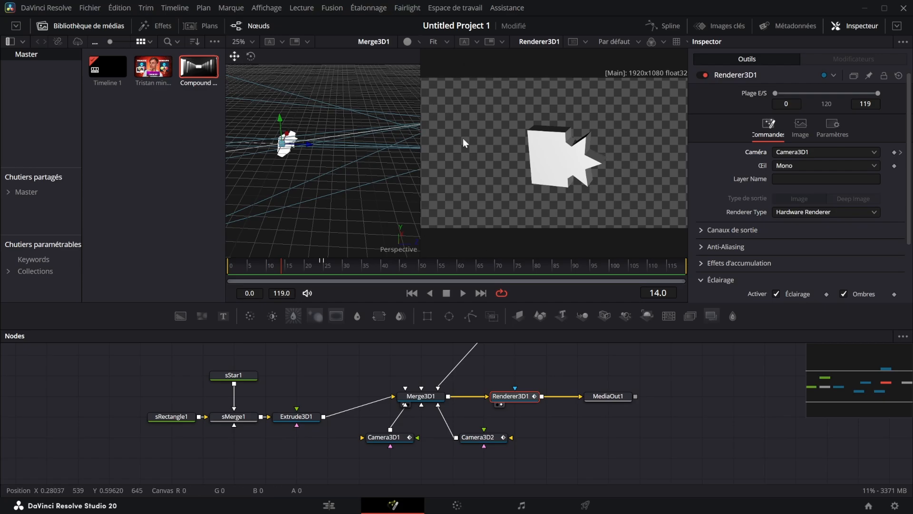
left_click_drag(287, 265, 249, 264)
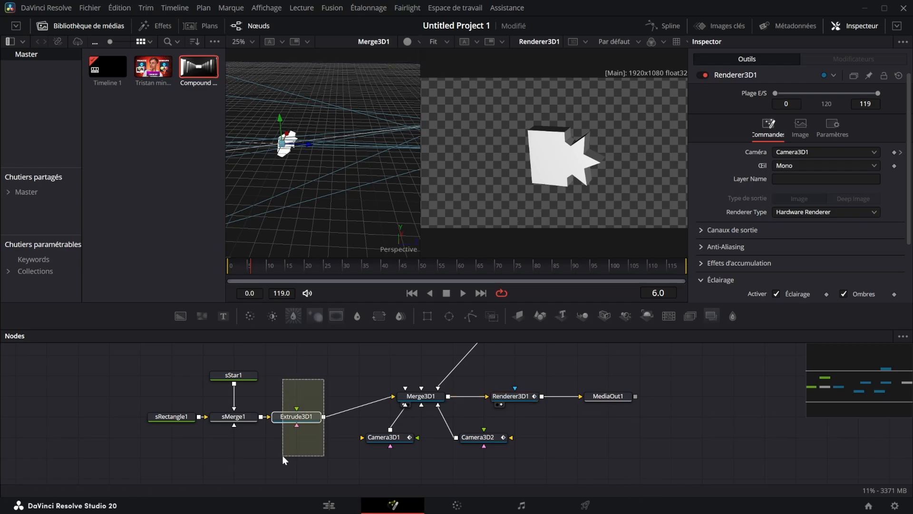
Check the Extrude3D1, Merge3D1 and Camera3D1 nodes for a motion blur setting
left_click(295, 417)
left_click(838, 96)
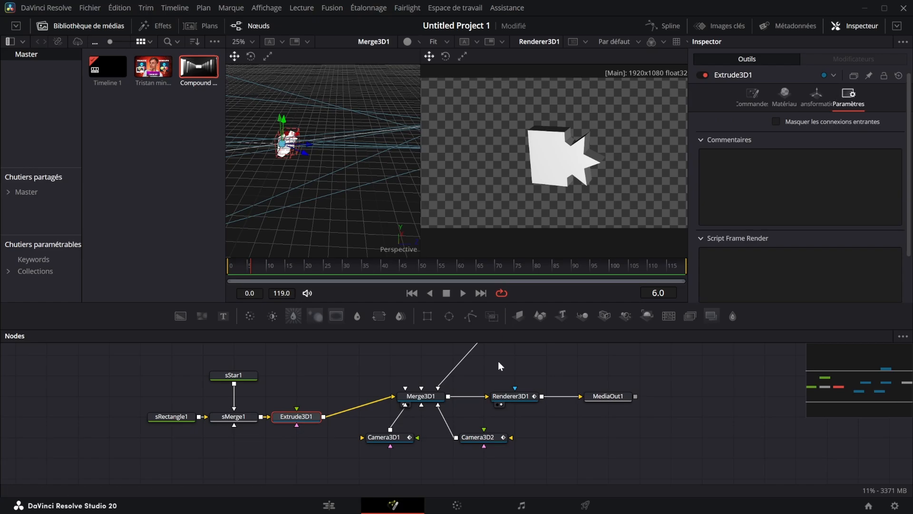
left_click(421, 395)
left_click(383, 437)
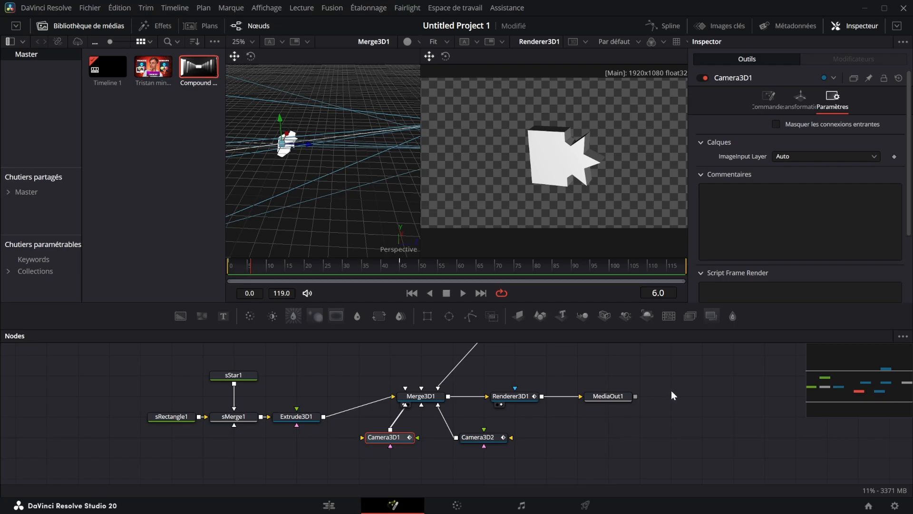
Enable motion blur (Flou de mouvement) on Renderer3D1
left_click(511, 395)
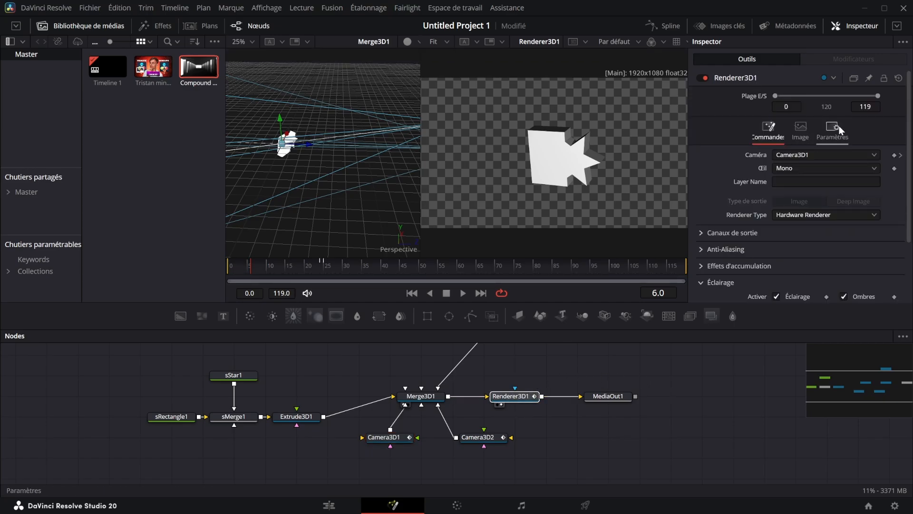
left_click(834, 127)
left_click(775, 200)
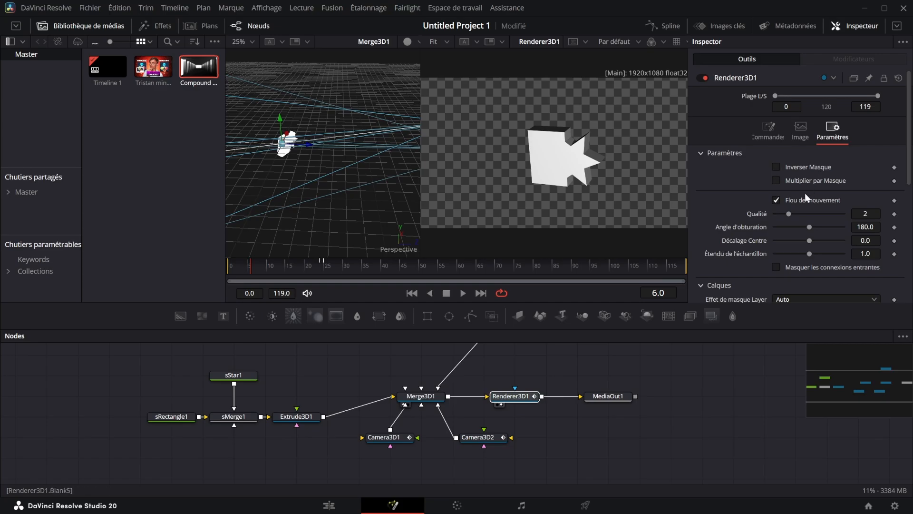
Rearrange the node tree so that MediaOut1 sits farther from Renderer3D1
left_click_drag(492, 391, 647, 393)
left_click_drag(691, 475, 309, 347)
left_click(735, 363)
left_click_drag(769, 412, 801, 417)
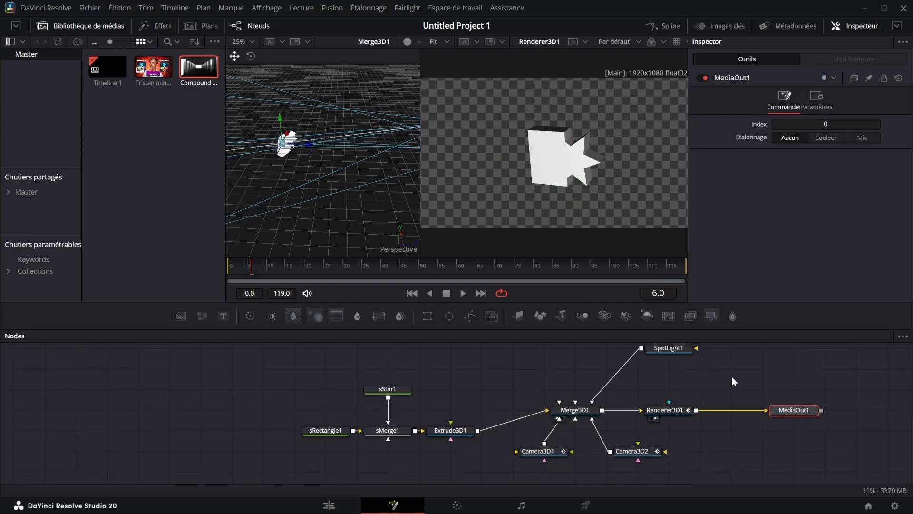
left_click(704, 357)
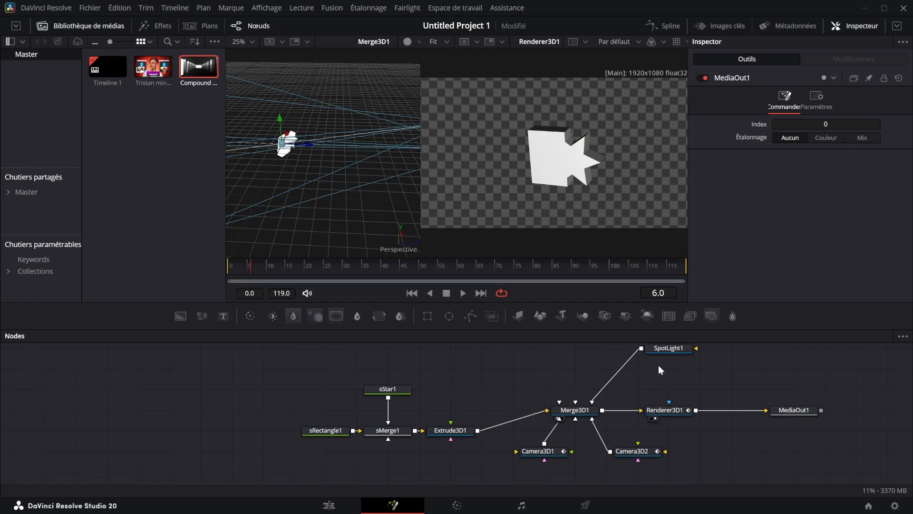
Try green #00ff7f, orange #ff5500 and dark blue #00007f as SpotLight1's light colour, without keeping any of them
left_click(670, 348)
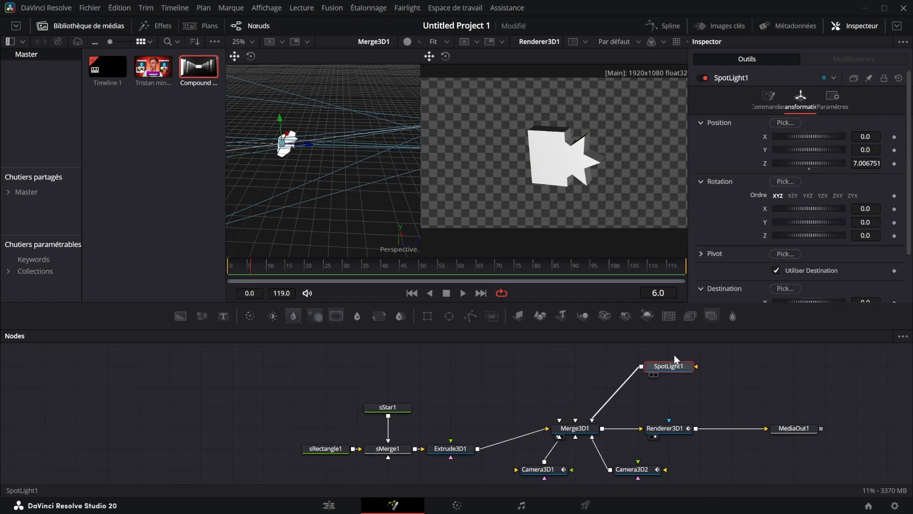
left_click(772, 105)
left_click(791, 139)
left_click_drag(501, 143, 654, 192)
left_click(541, 258)
left_click(510, 247)
left_click(555, 233)
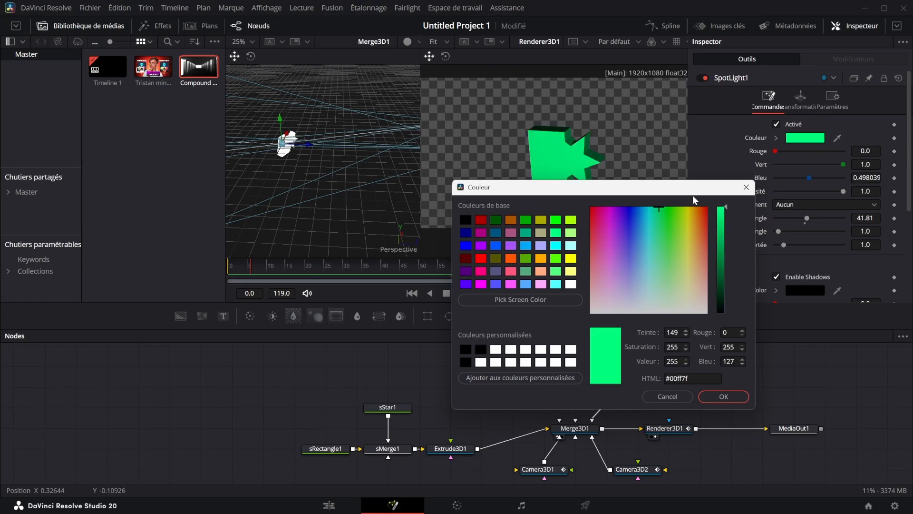
left_click(511, 258)
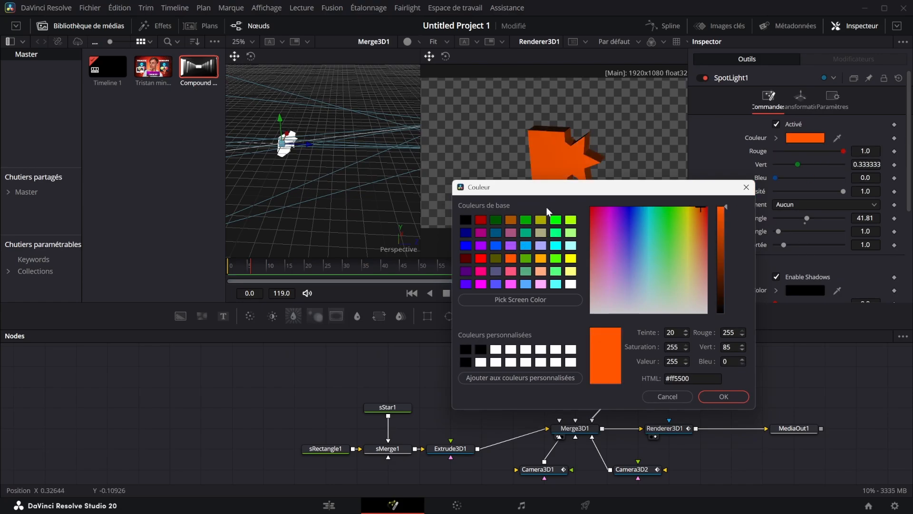
left_click(465, 245)
left_click(465, 232)
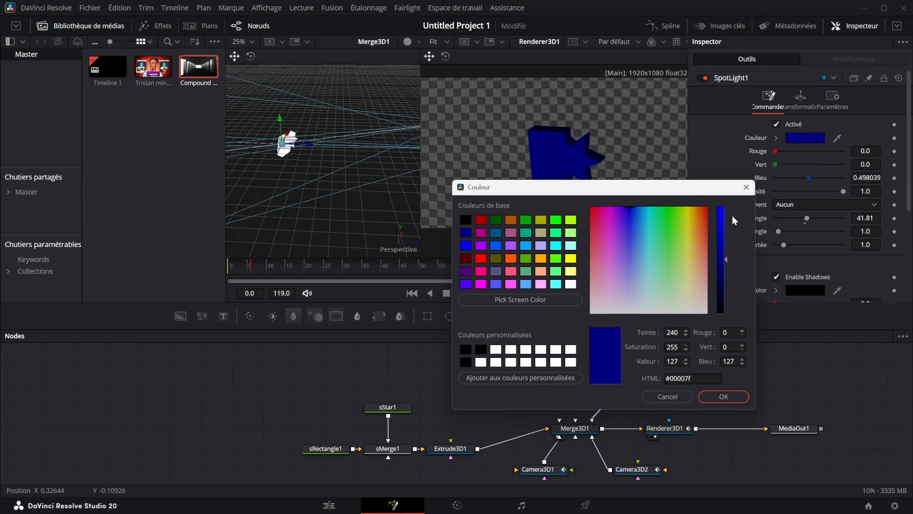
left_click(740, 190)
Add the thumbnail image from the media pool to the node tree, attach an ImagePlane3D node and connect it to Merge3D1
left_click_drag(153, 67, 452, 364)
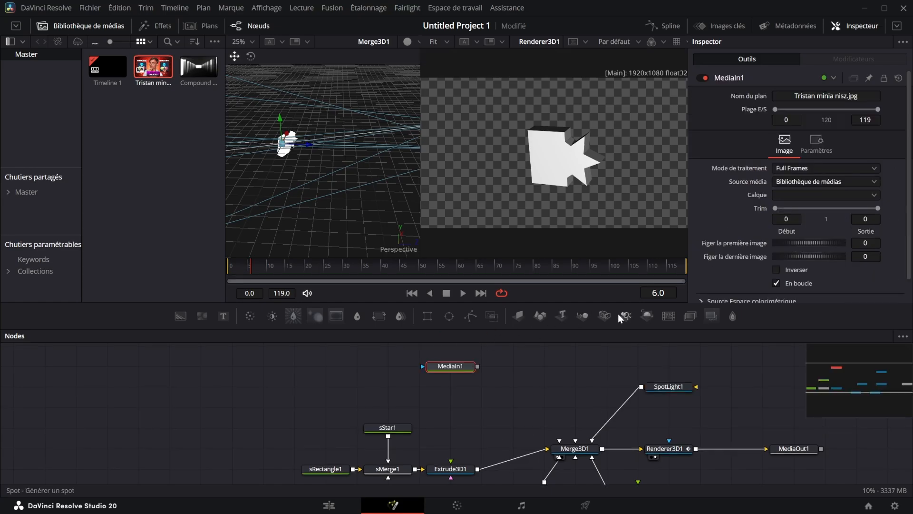
left_click(519, 318)
left_click_drag(540, 366, 579, 437)
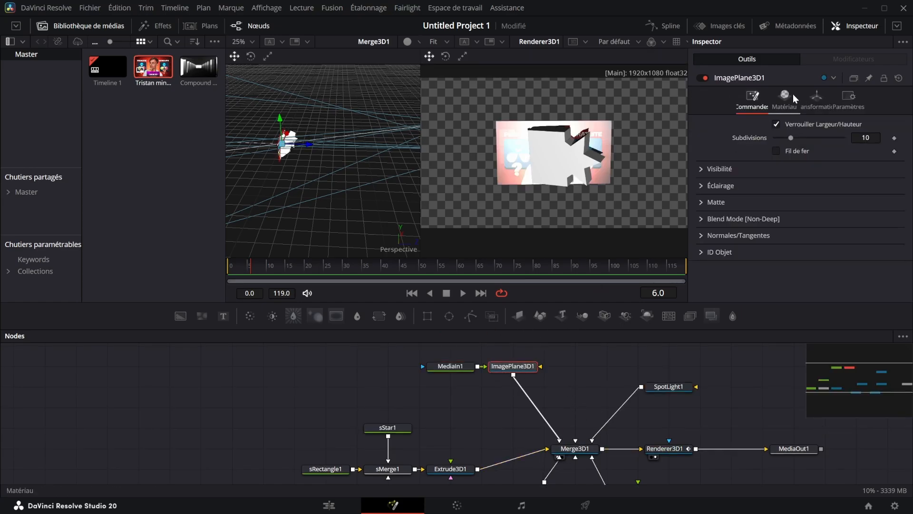
Try tinting ImagePlane3D1 with the diffuse material colour #00aa7f, without keeping it
left_click(782, 100)
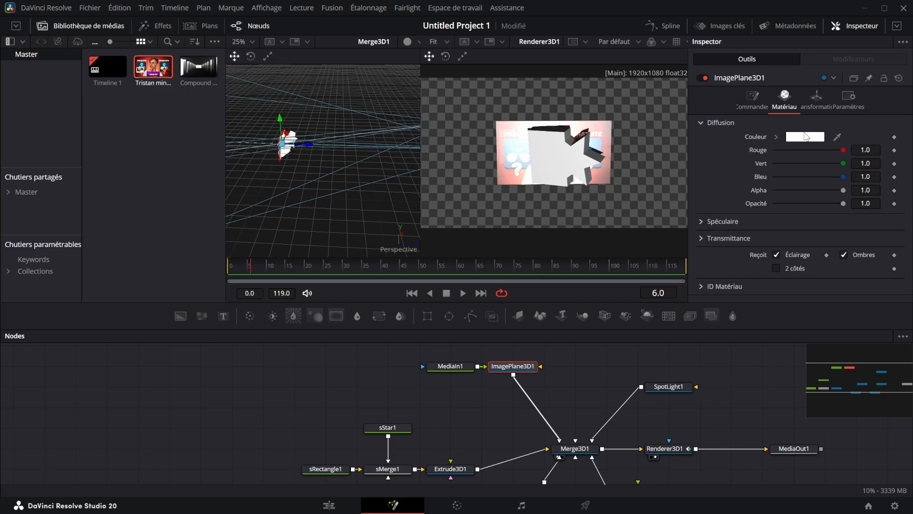
left_click(804, 134)
left_click_drag(517, 144, 595, 209)
left_click(456, 251)
left_click(674, 206)
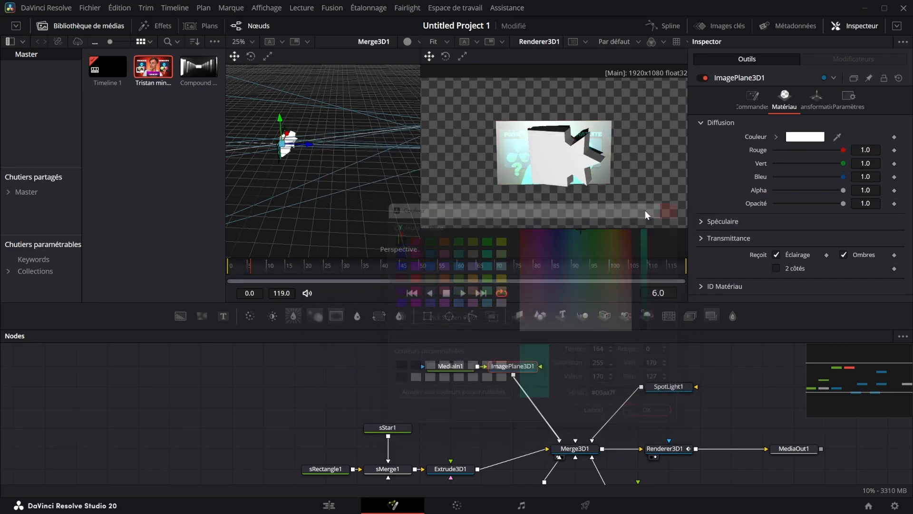
left_click(801, 137)
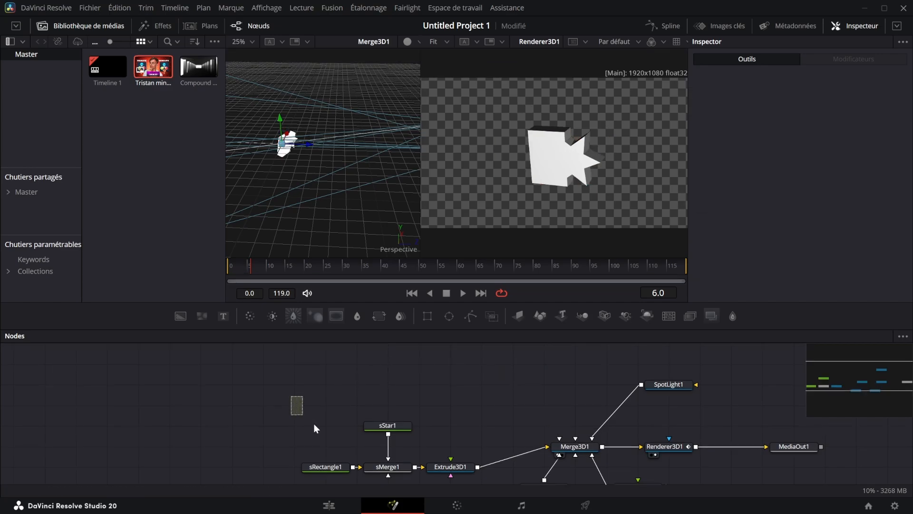
Restore the removed MediaIn1 and ImagePlane3D1 nodes
left_click_drag(291, 396, 446, 364)
key("ctrl+z")
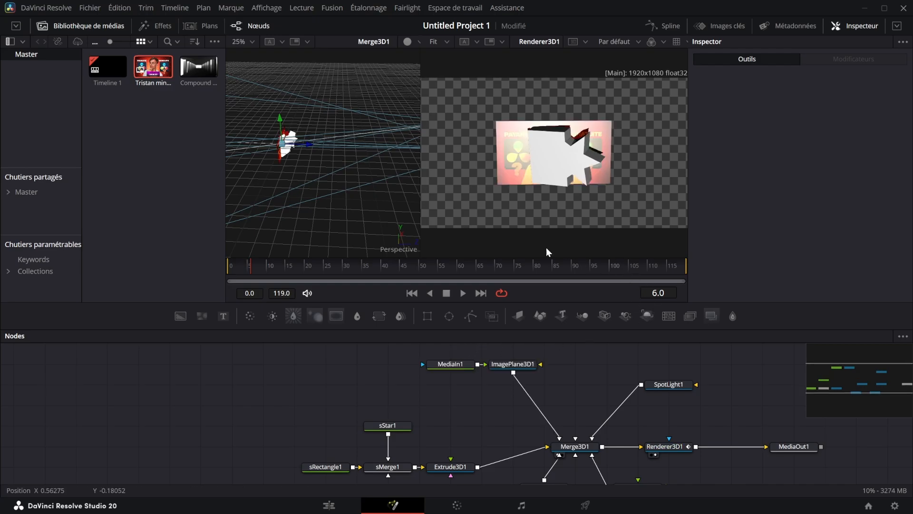
Try a Soft Glow node directly after ImagePlane3D1, and remove it again
left_click(528, 365)
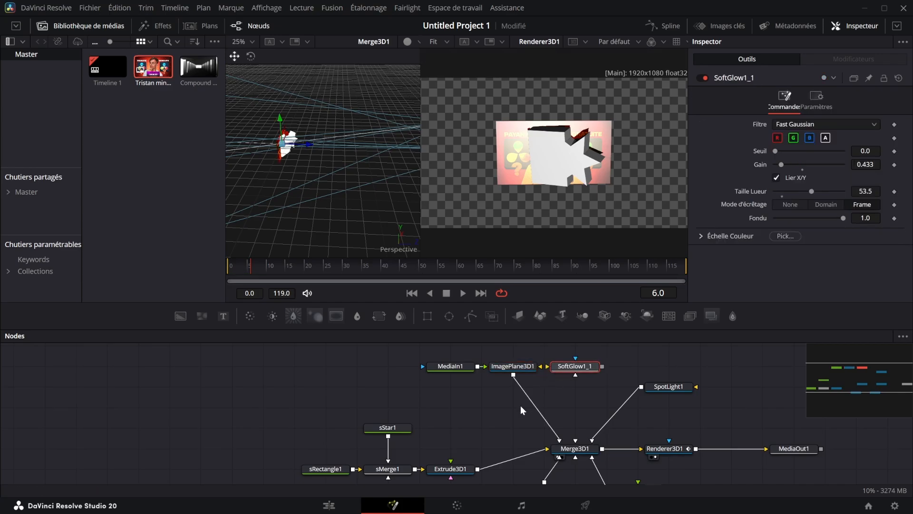
left_click(589, 367)
key("Delete")
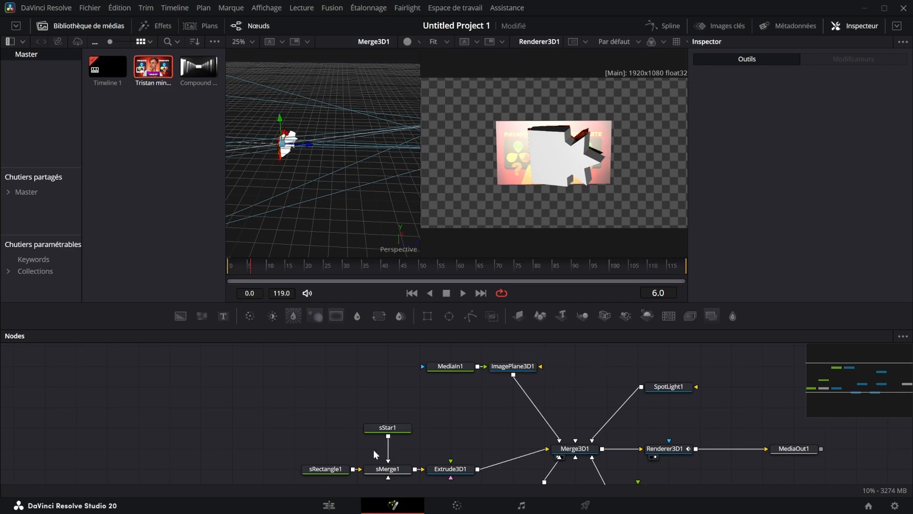
Make room beside MediaIn1 to test a Soft Glow node between it and ImagePlane3D1, and remove the glow again
left_click_drag(430, 367, 367, 368)
key("ctrl+v")
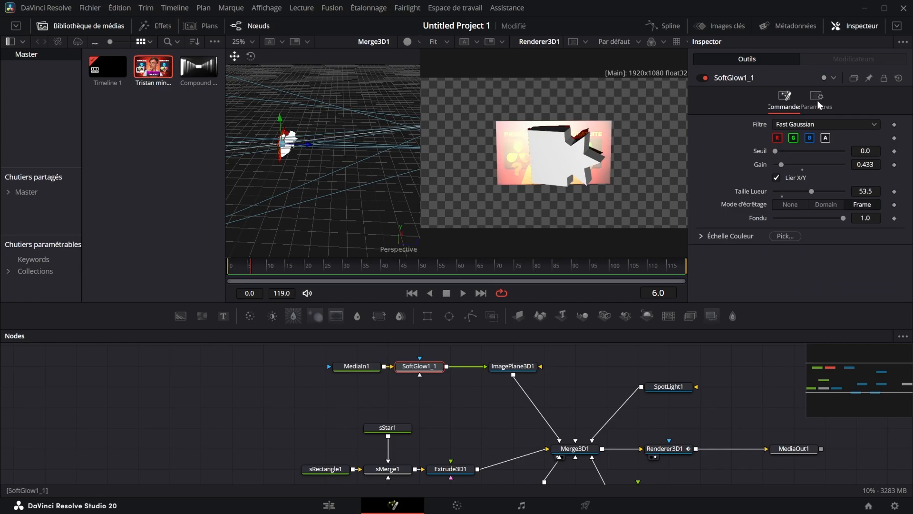
key("Delete")
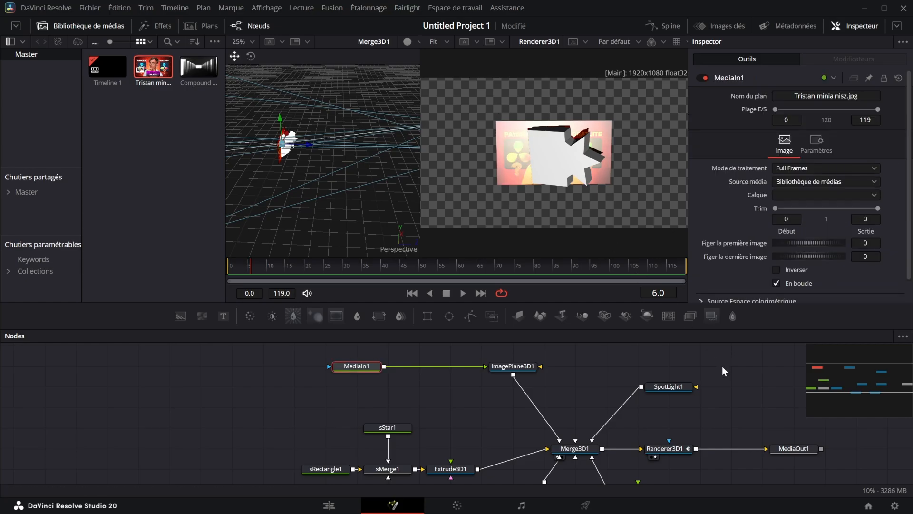
Test a Soft Glow node with a gain of 0.315 between Renderer3D1 and MediaOut1 in the second viewer, and remove it again
left_click_drag(722, 366, 614, 371)
left_click(556, 452)
key("ctrl+v")
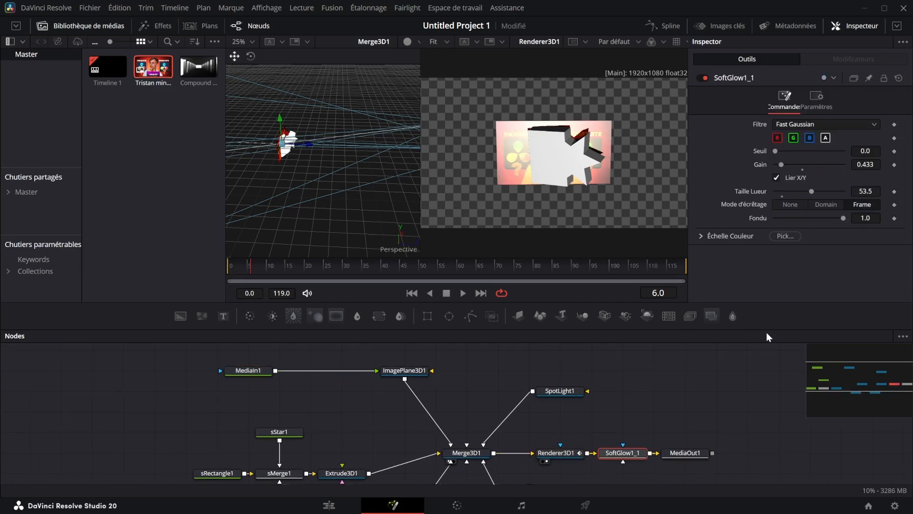
key("2")
left_click_drag(792, 161, 776, 160)
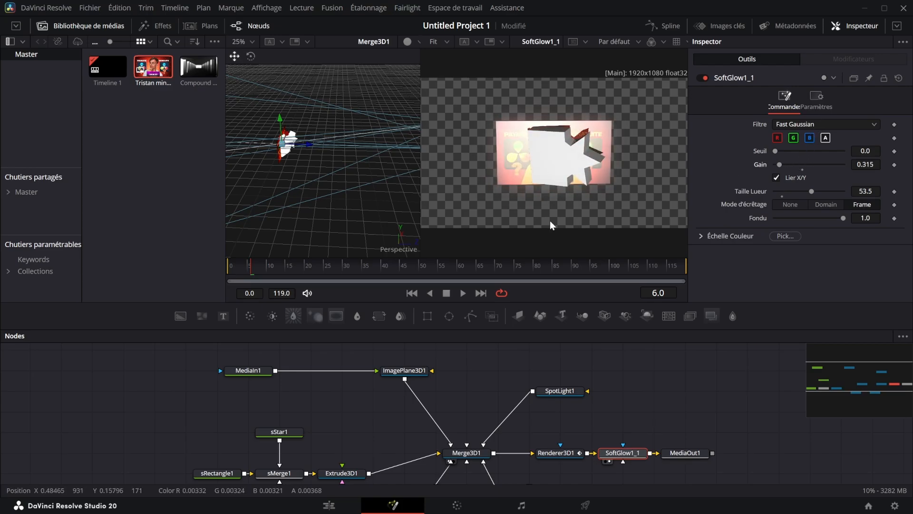
left_click(627, 427)
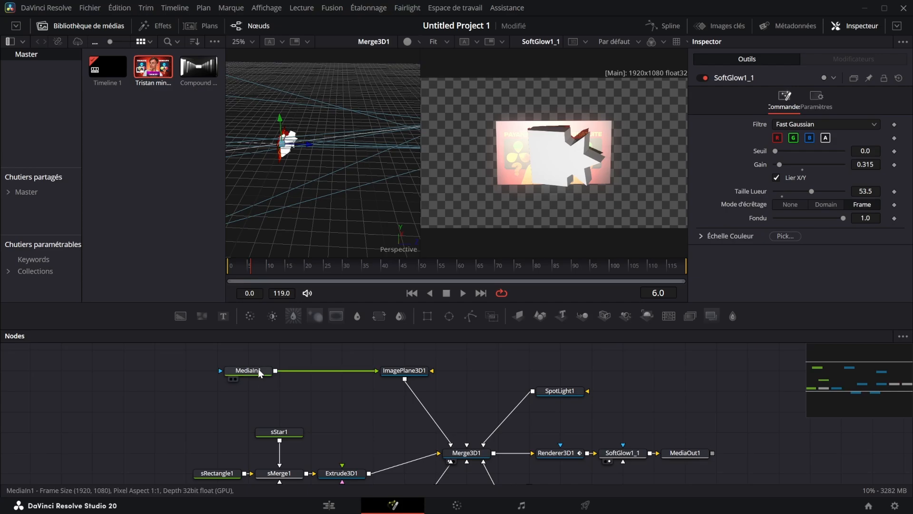
left_click(629, 453)
key("Delete")
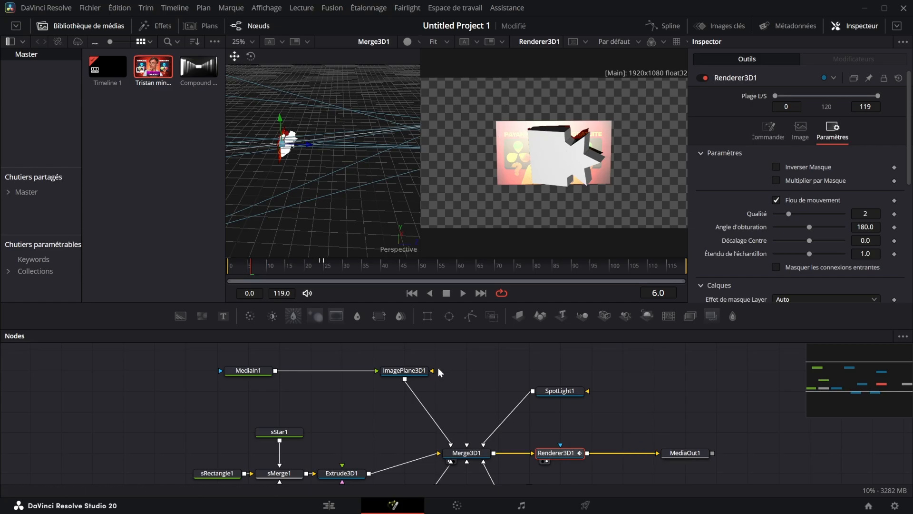
Set ImagePlane3D1's Z position to -8.94 and save the project
left_click(404, 370)
left_click_drag(865, 164, 442, 163)
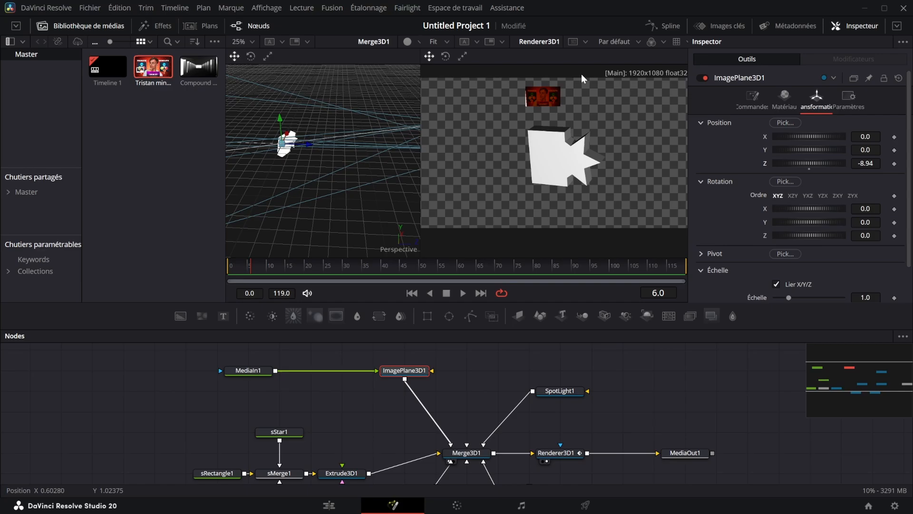
key("ctrl+s")
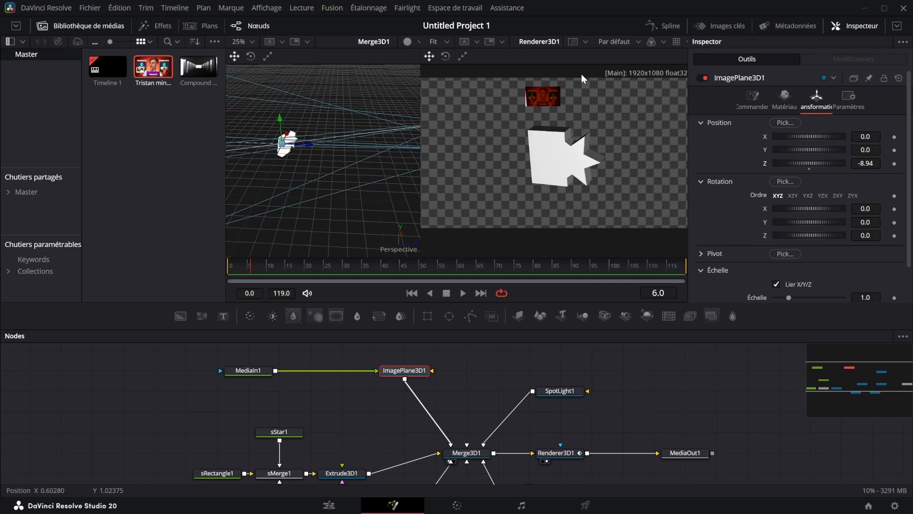